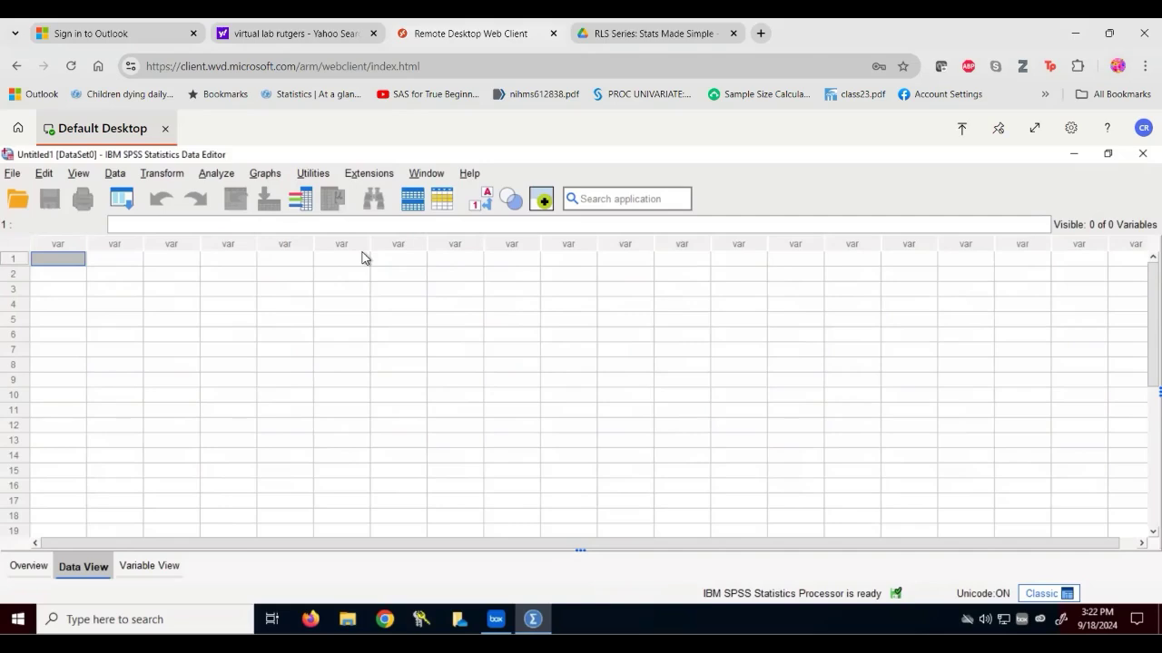
# - Select a cell in the empty data grid and step down to row 4
pyautogui.click(127, 279)
pyautogui.press('Left')
pyautogui.press('Up')
pyautogui.press('Right')
pyautogui.press('Down')
pyautogui.press('Down')
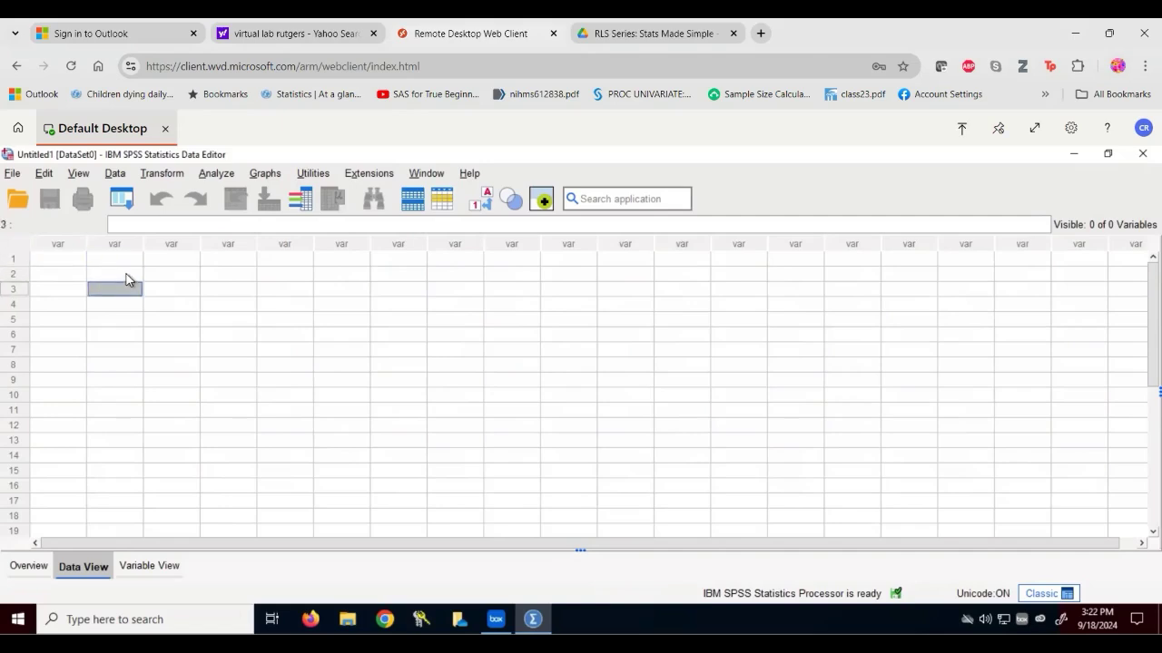
pyautogui.press('Down')
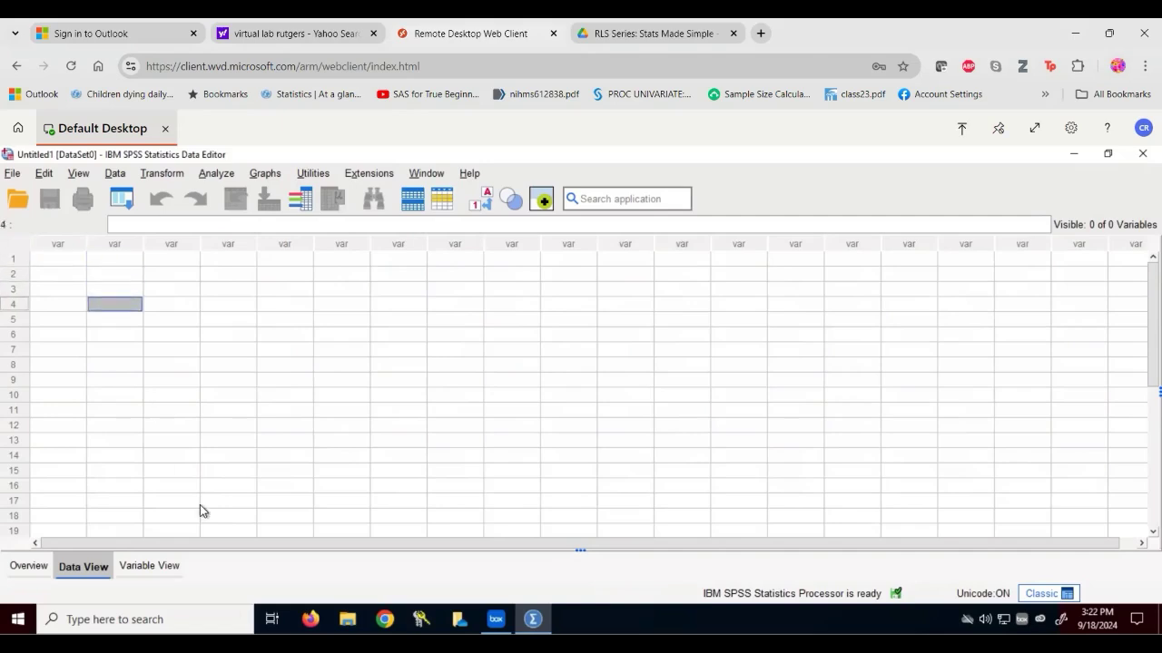
# - Switch to Variable View and select the first variable's Name cell
pyautogui.click(149, 567)
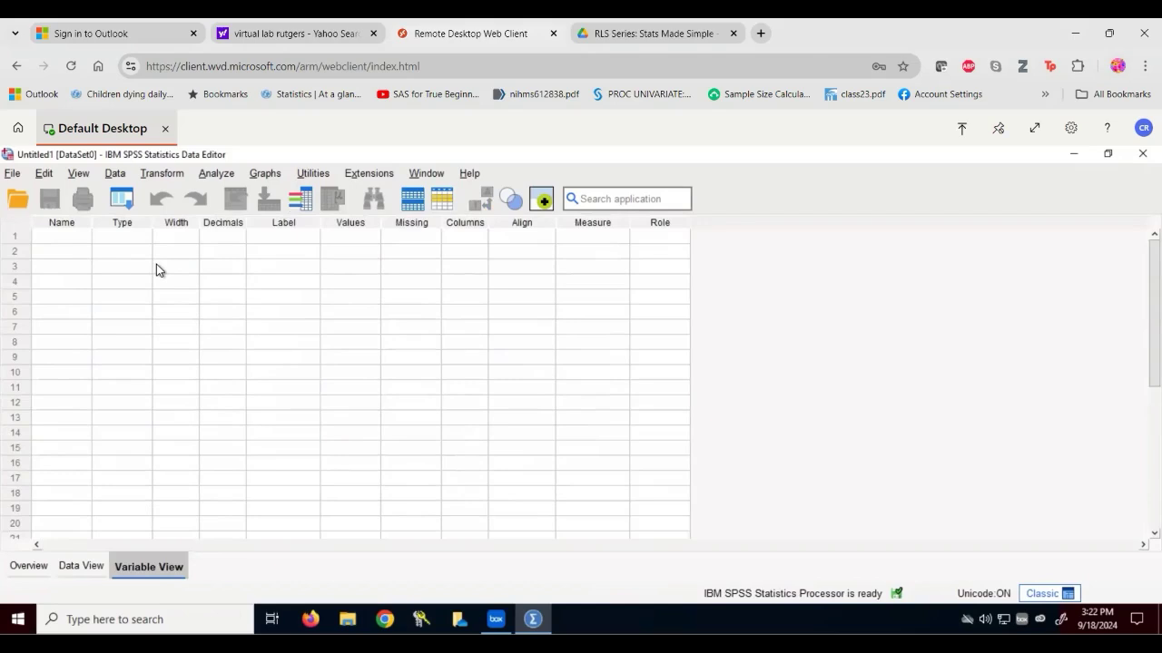
pyautogui.click(65, 238)
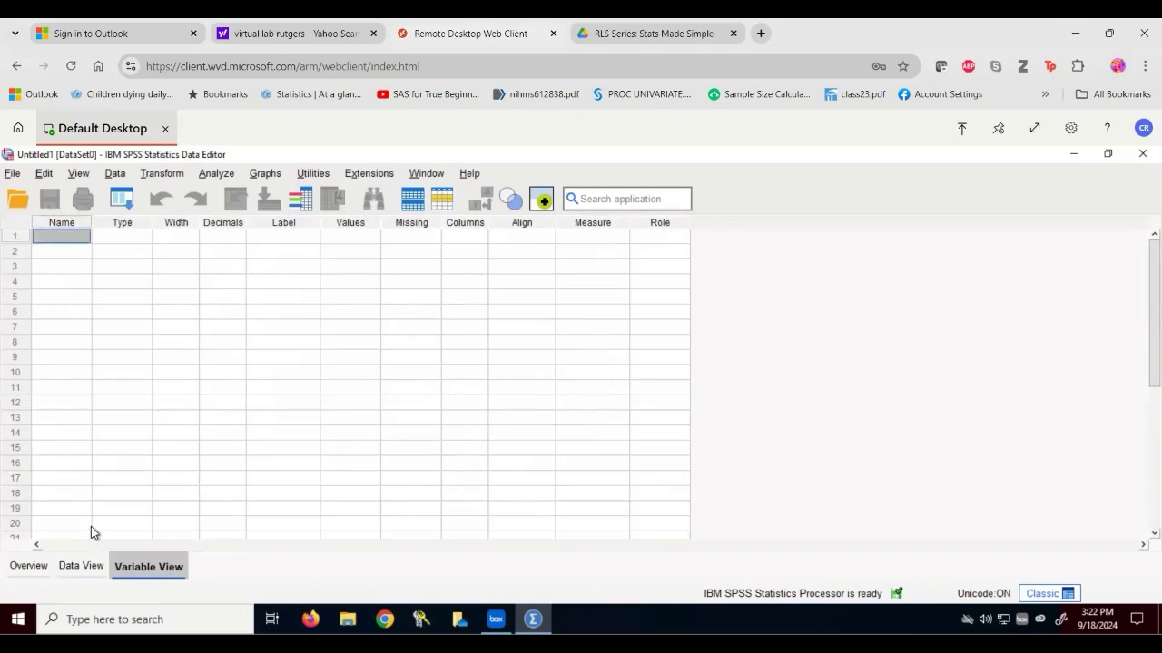
pyautogui.click(81, 566)
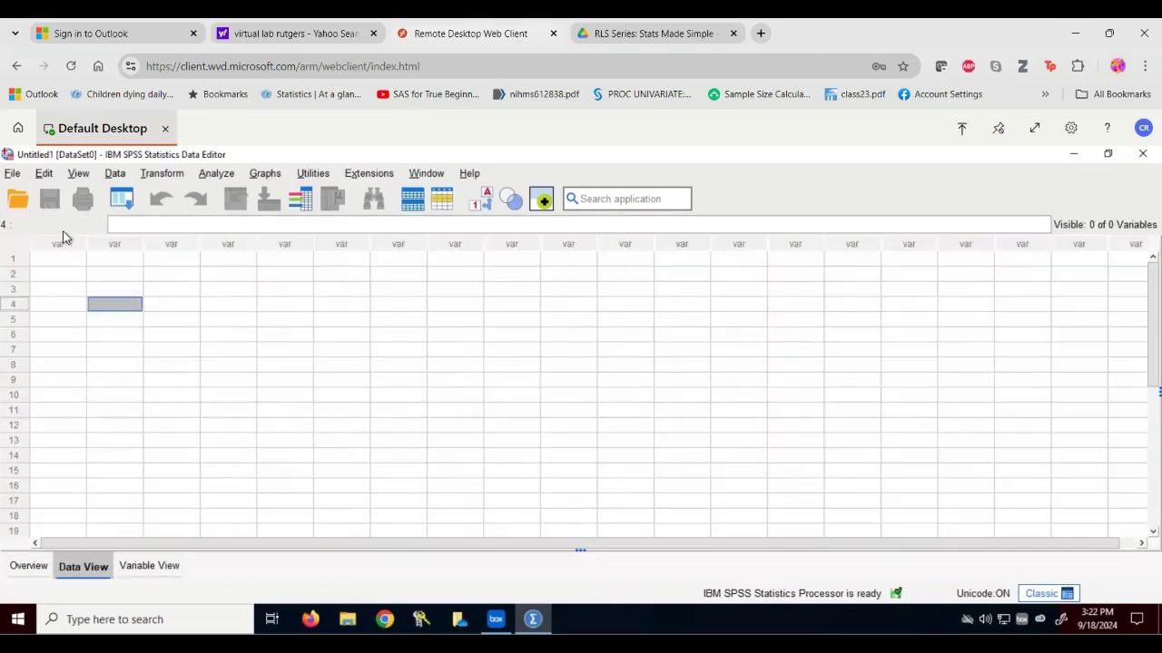
pyautogui.click(66, 243)
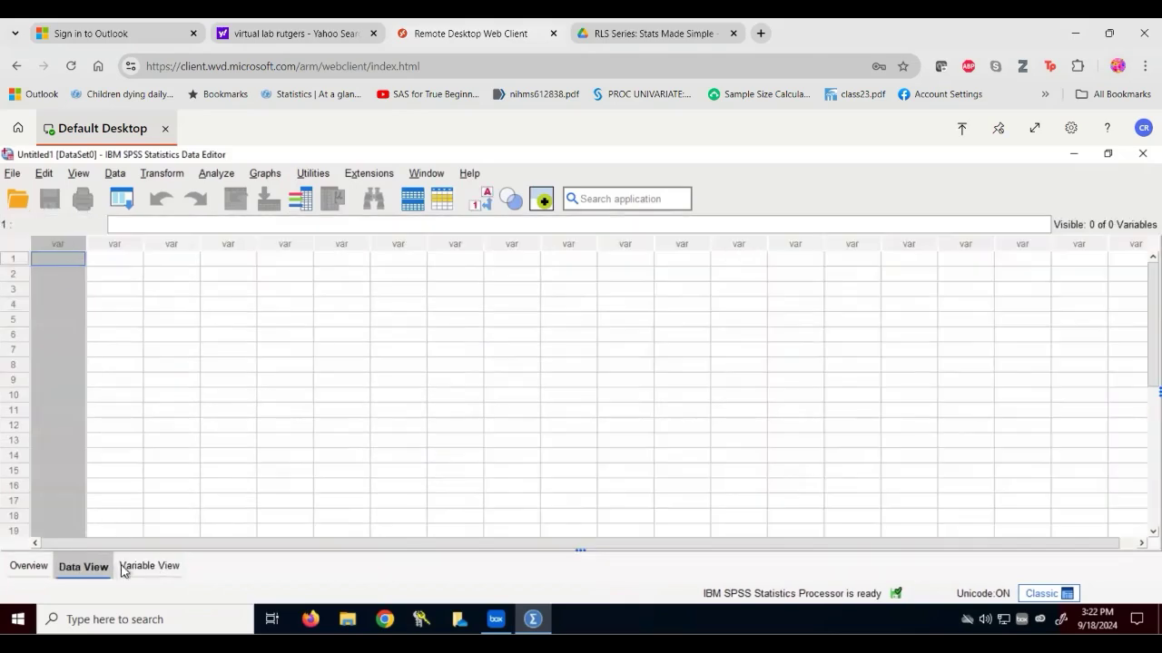
pyautogui.hotkey('ctrl', 't')
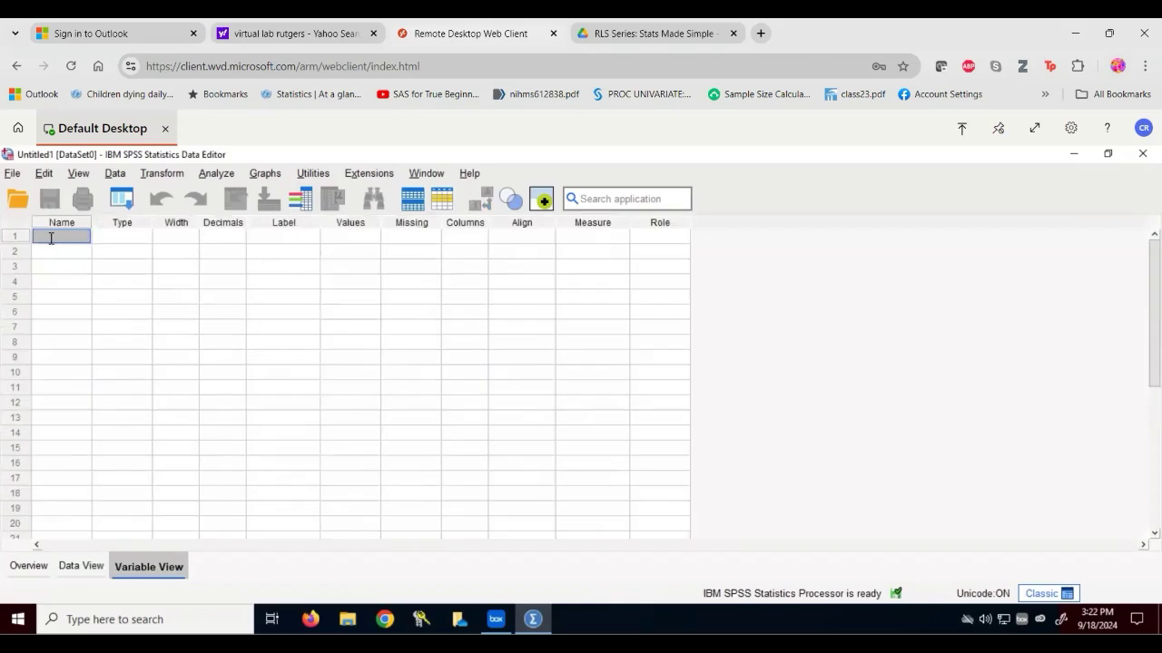
pyautogui.click(50, 238)
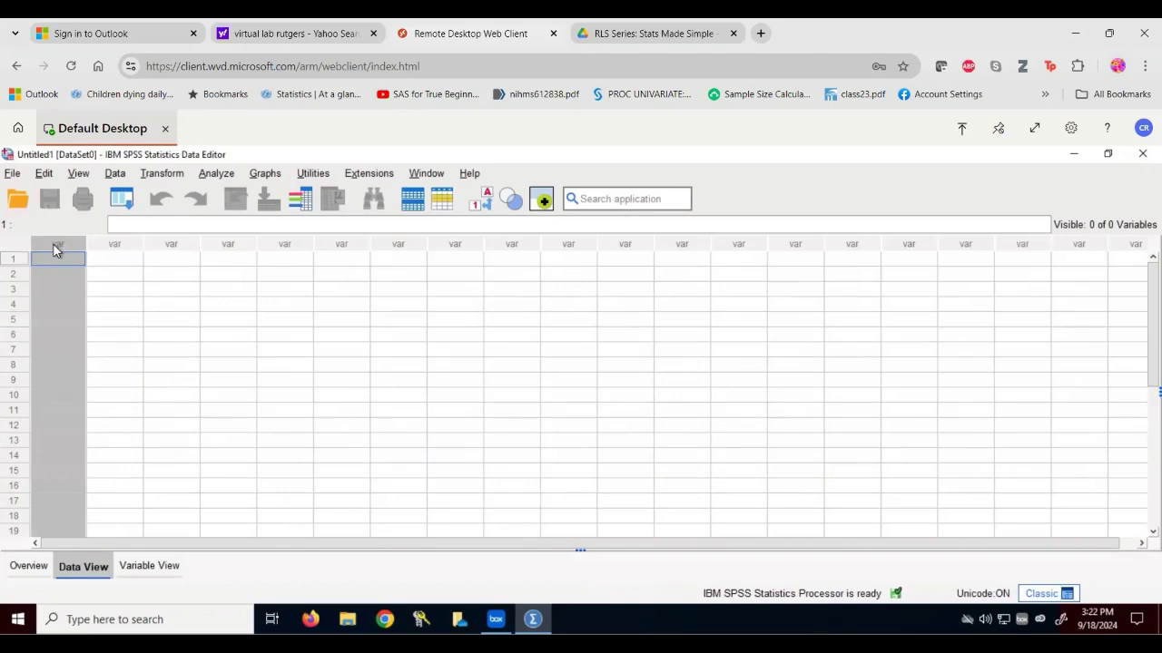
pyautogui.doubleClick(53, 243)
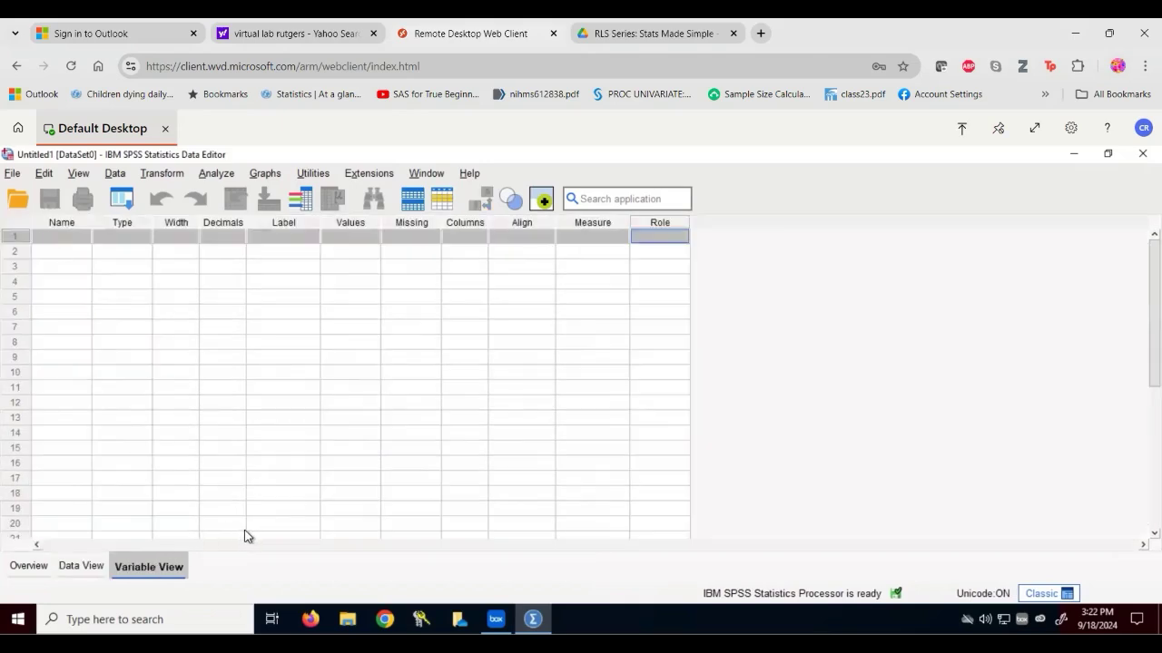
pyautogui.click(62, 236)
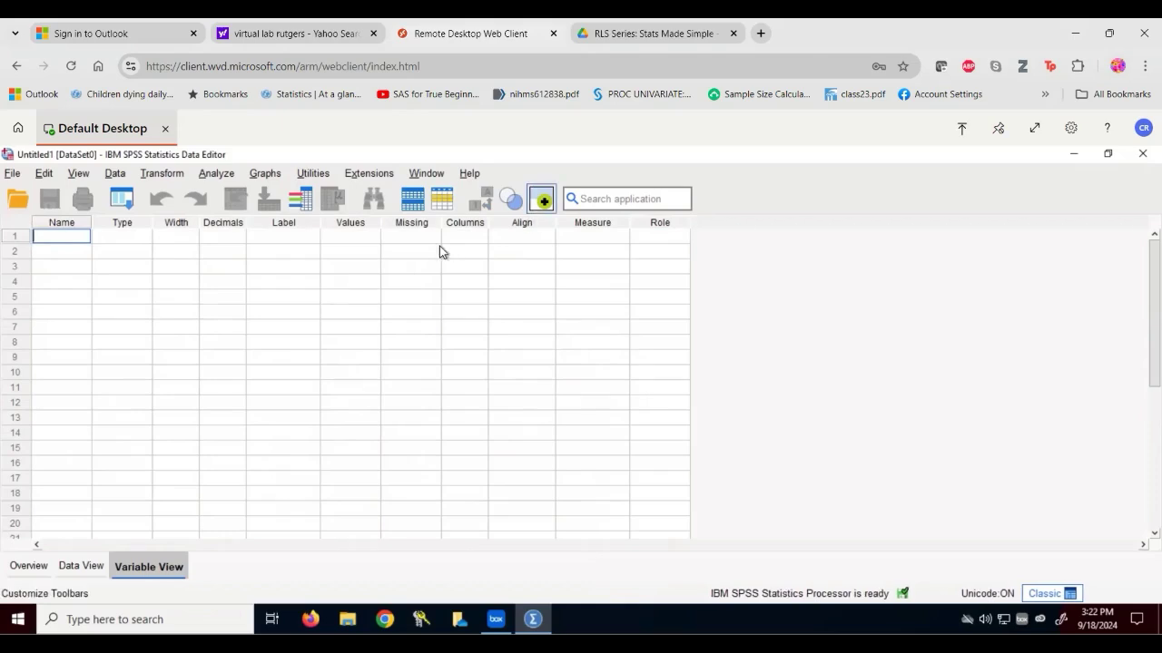
# - Open the first variable's Value Labels editor and add label rows
pyautogui.click(313, 240)
pyautogui.click(371, 240)
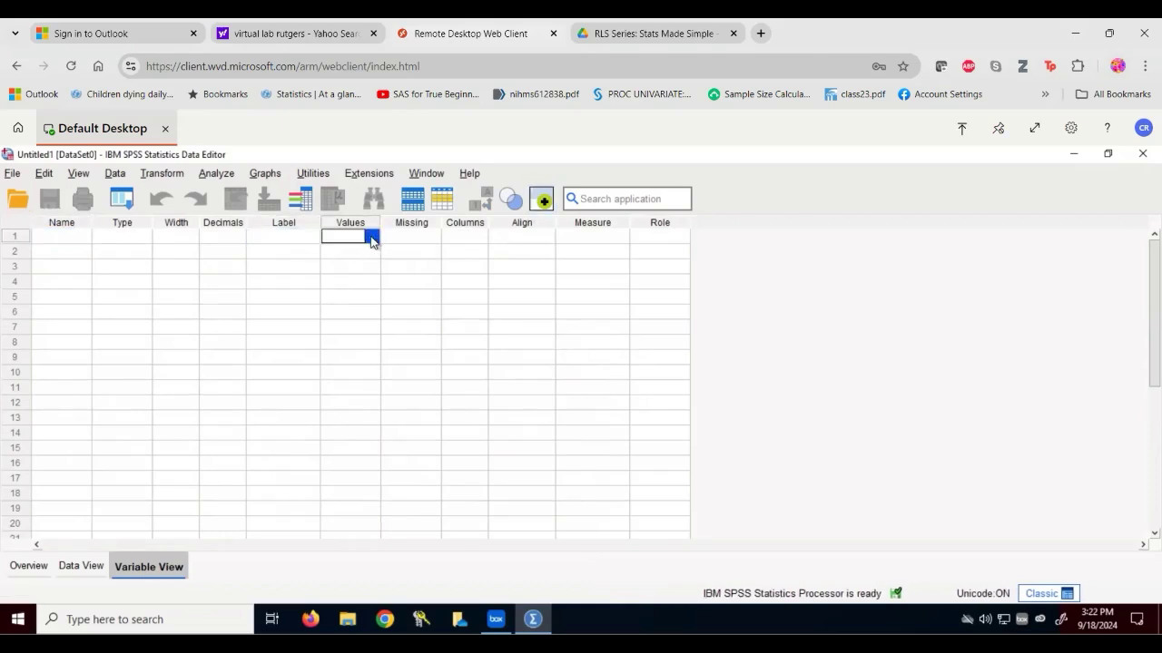
pyautogui.click(371, 239)
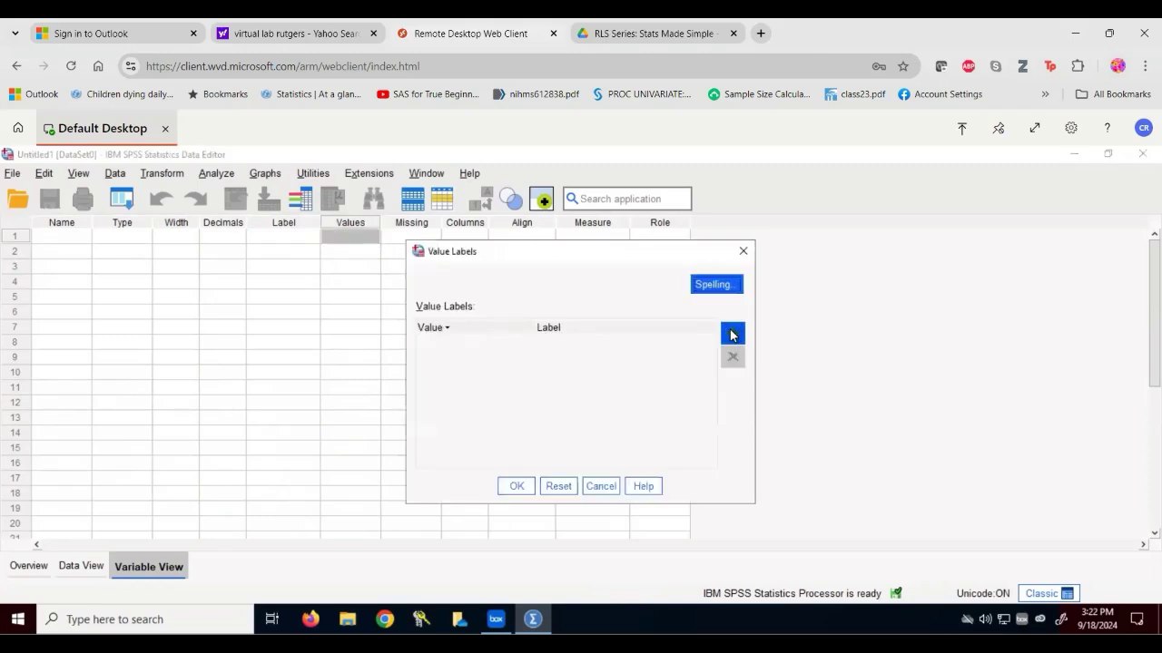
pyautogui.click(732, 335)
pyautogui.click(732, 335)
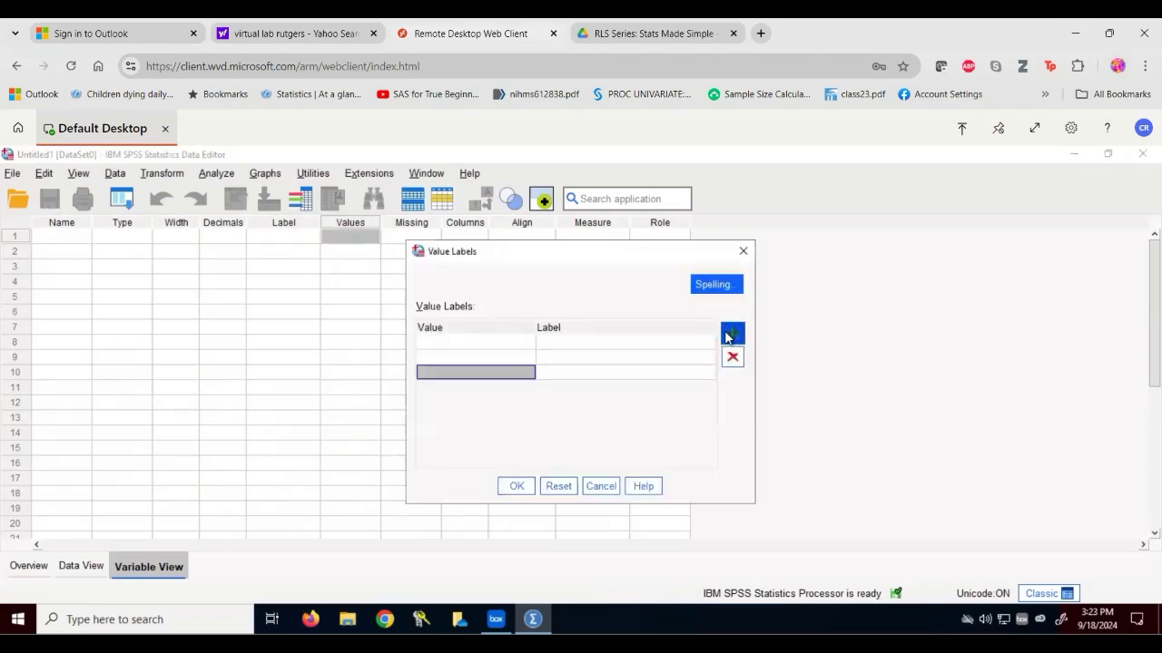
pyautogui.click(494, 348)
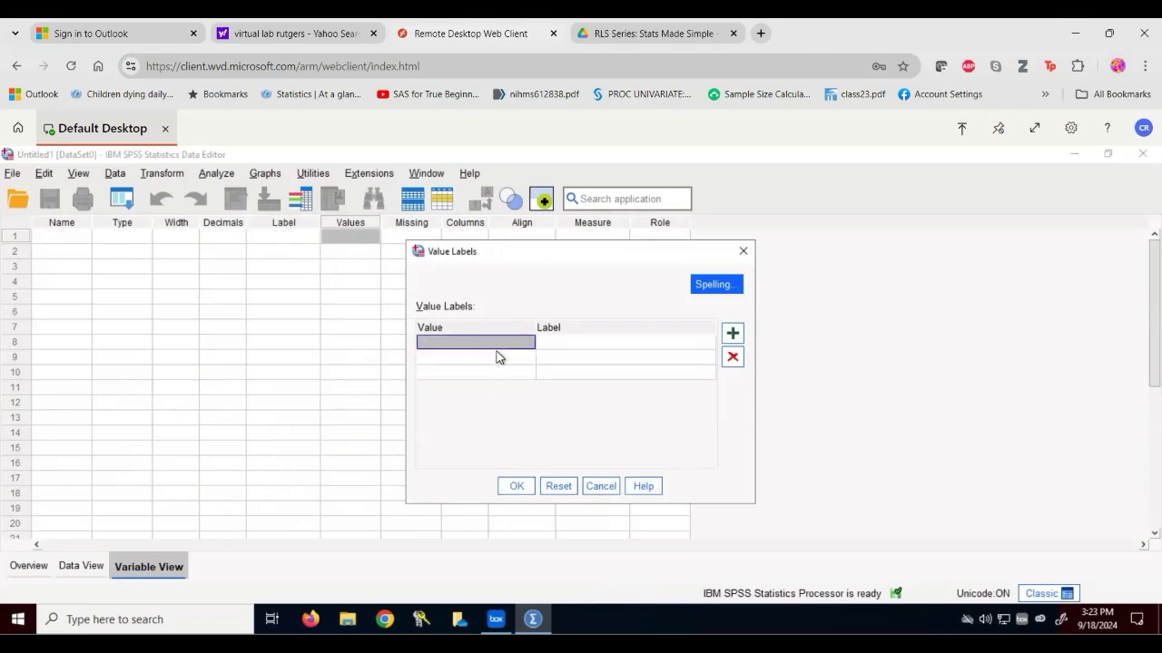
# - Enter value labels 1 = 'Blood type a' and 2 = 'Blood type B'
pyautogui.write('1')
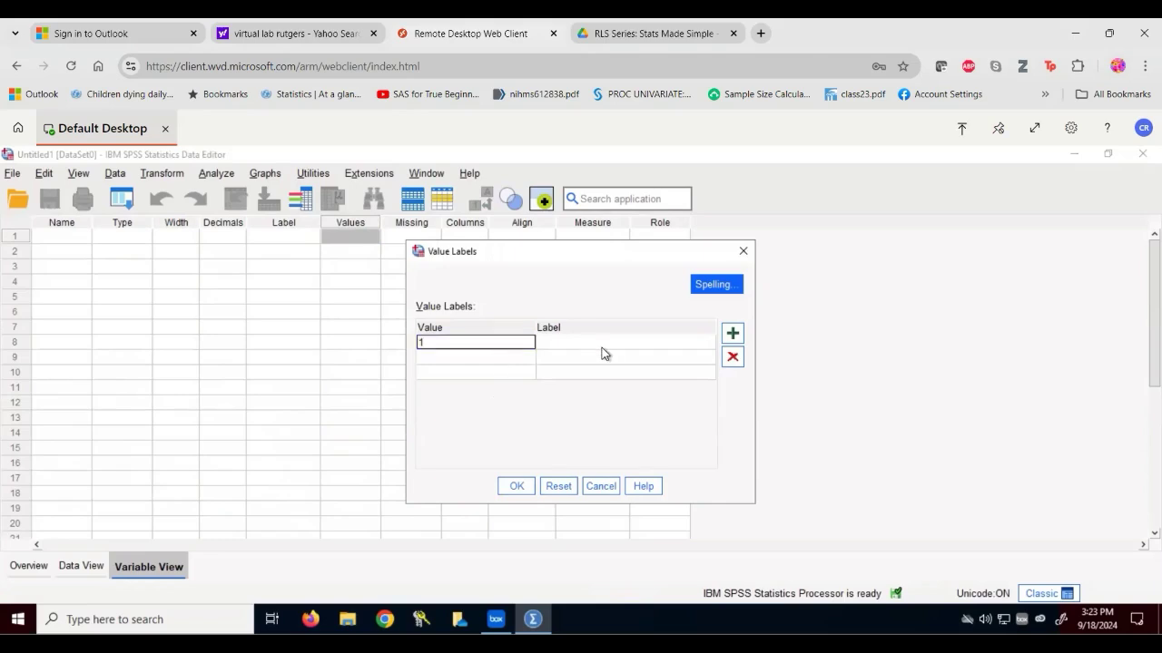
pyautogui.click(601, 347)
pyautogui.write('Blood type a')
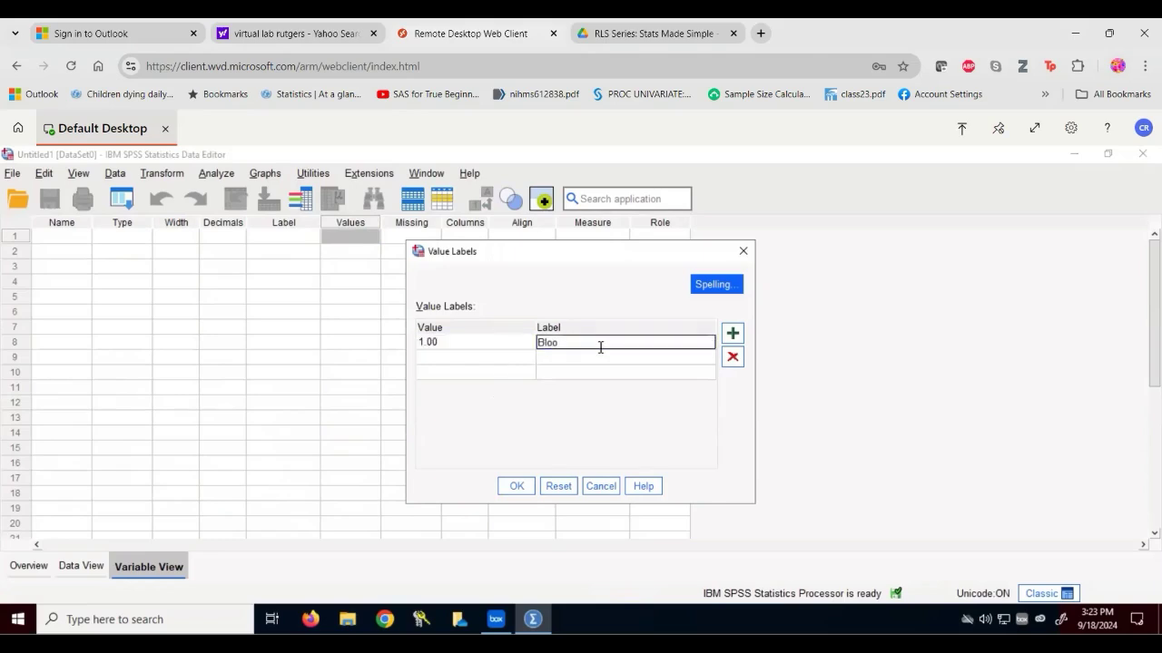
pyautogui.click(495, 360)
pyautogui.write('2')
pyautogui.click(565, 359)
pyautogui.write('Blood type B')
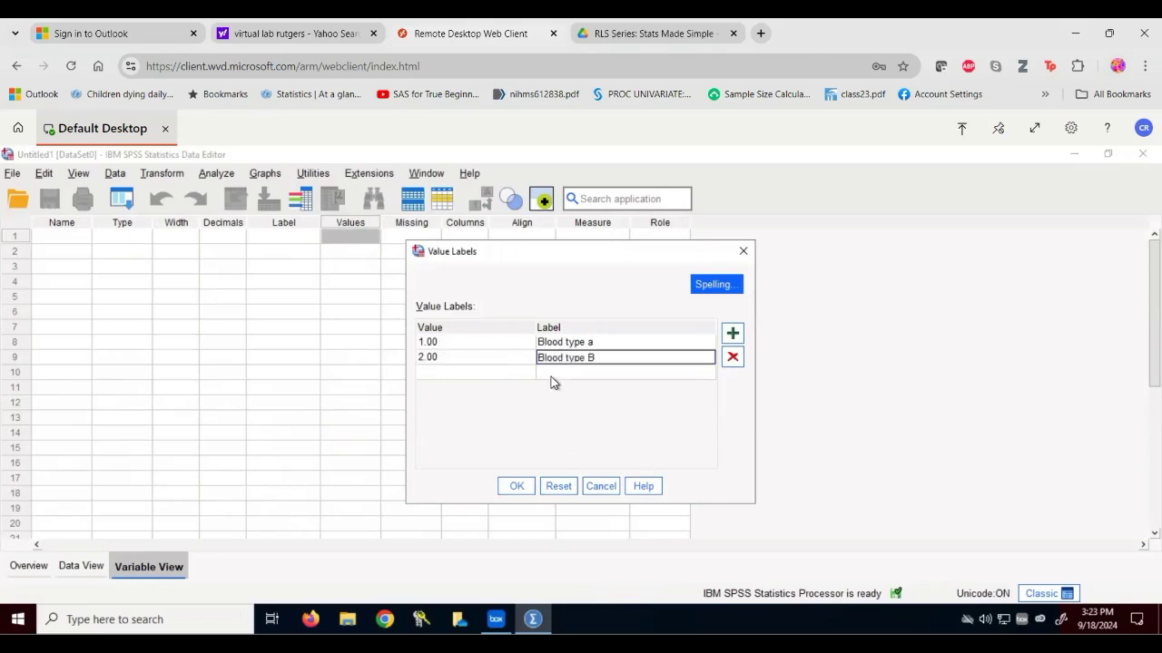
pyautogui.press('Return')
# - Review the entered values 1.00 and 2.00 and their labels
pyautogui.click(514, 375)
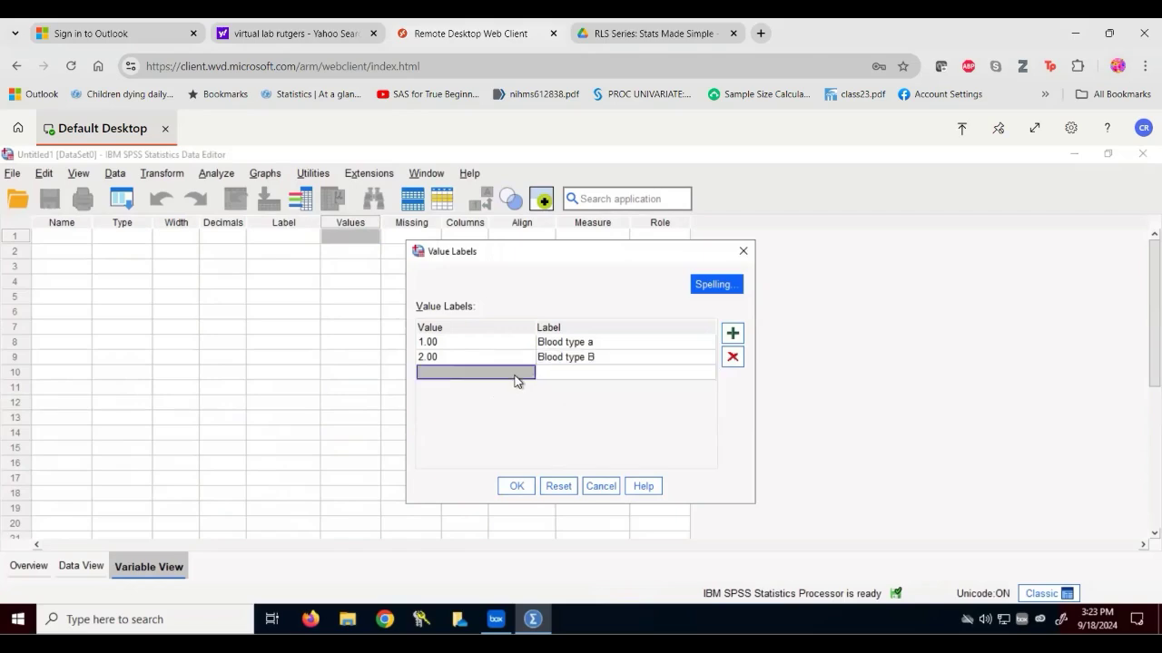
pyautogui.click(596, 365)
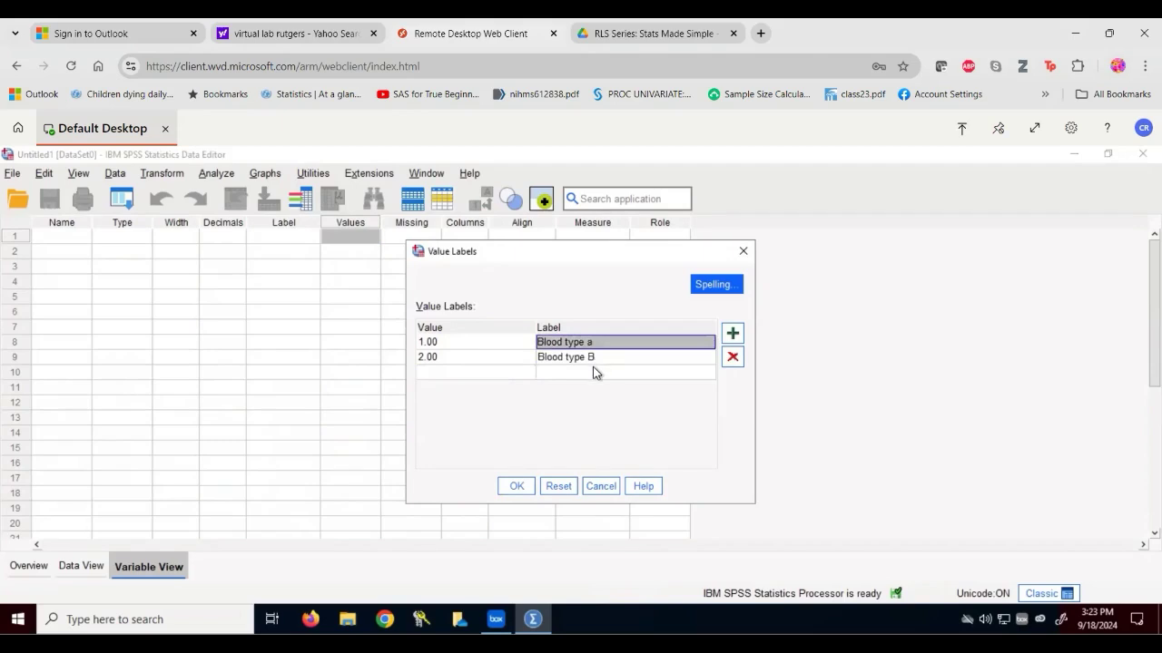
pyautogui.click(592, 373)
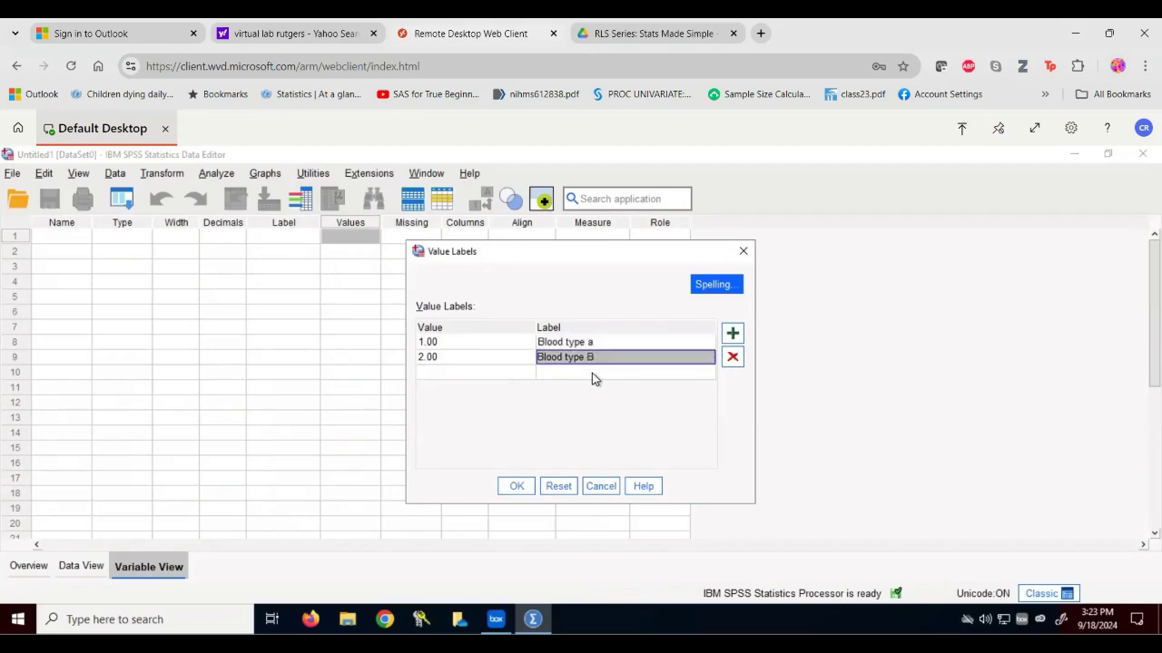
pyautogui.click(489, 344)
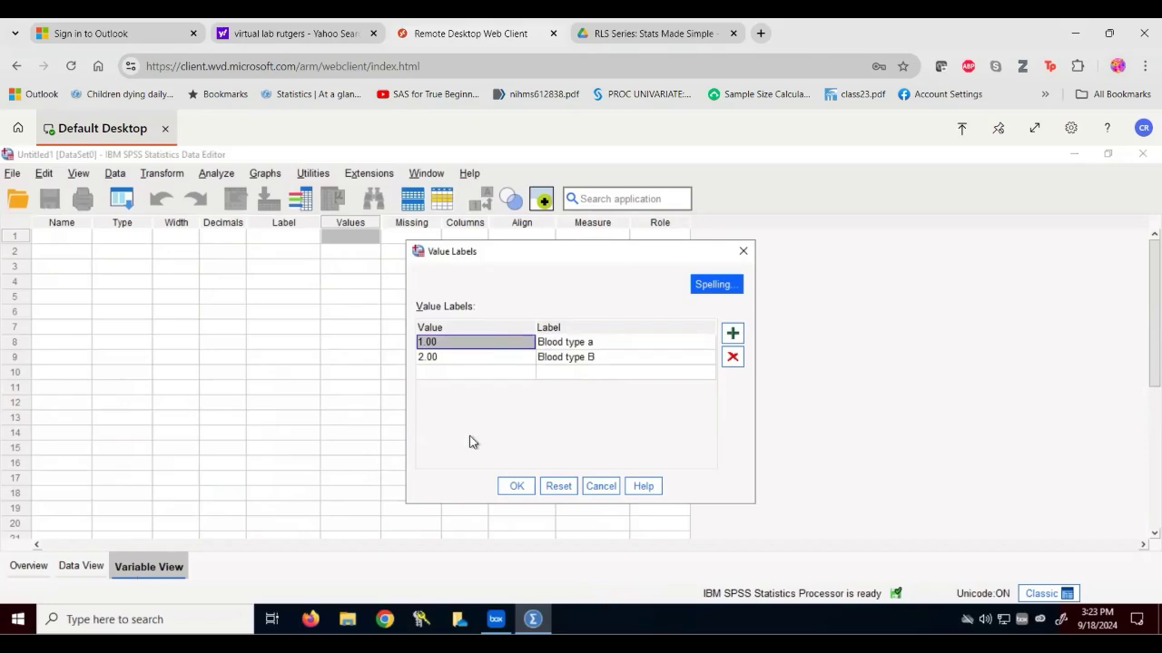
pyautogui.click(577, 344)
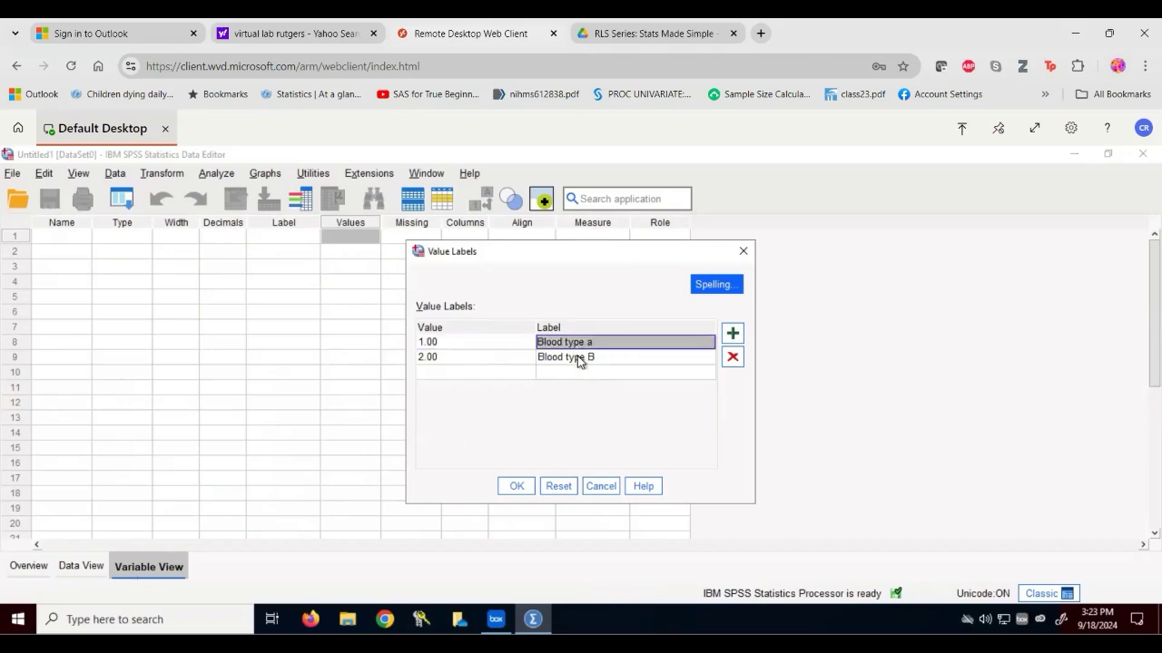
pyautogui.click(576, 357)
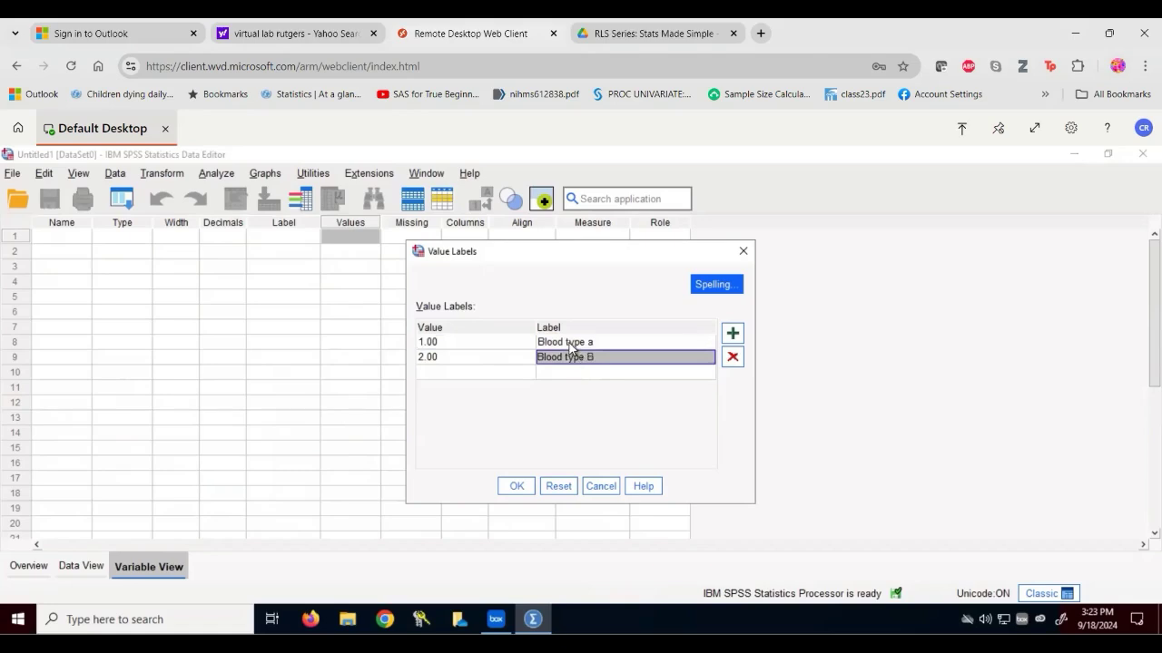
pyautogui.click(570, 374)
pyautogui.press('Up')
pyautogui.press('Up')
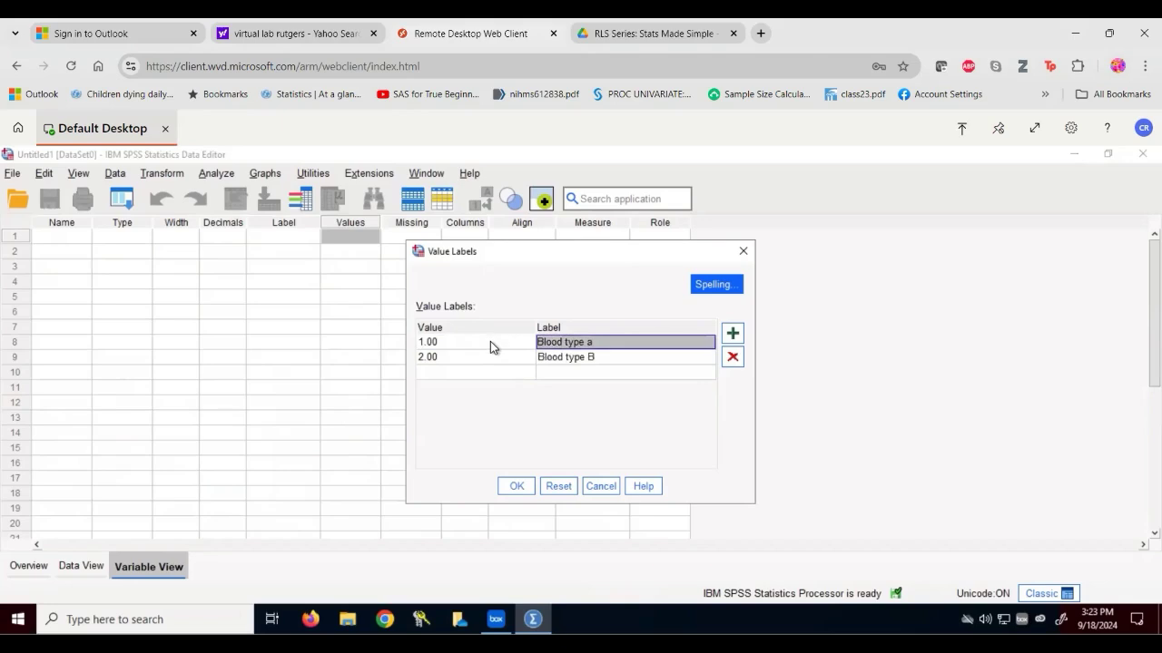
pyautogui.press('Left')
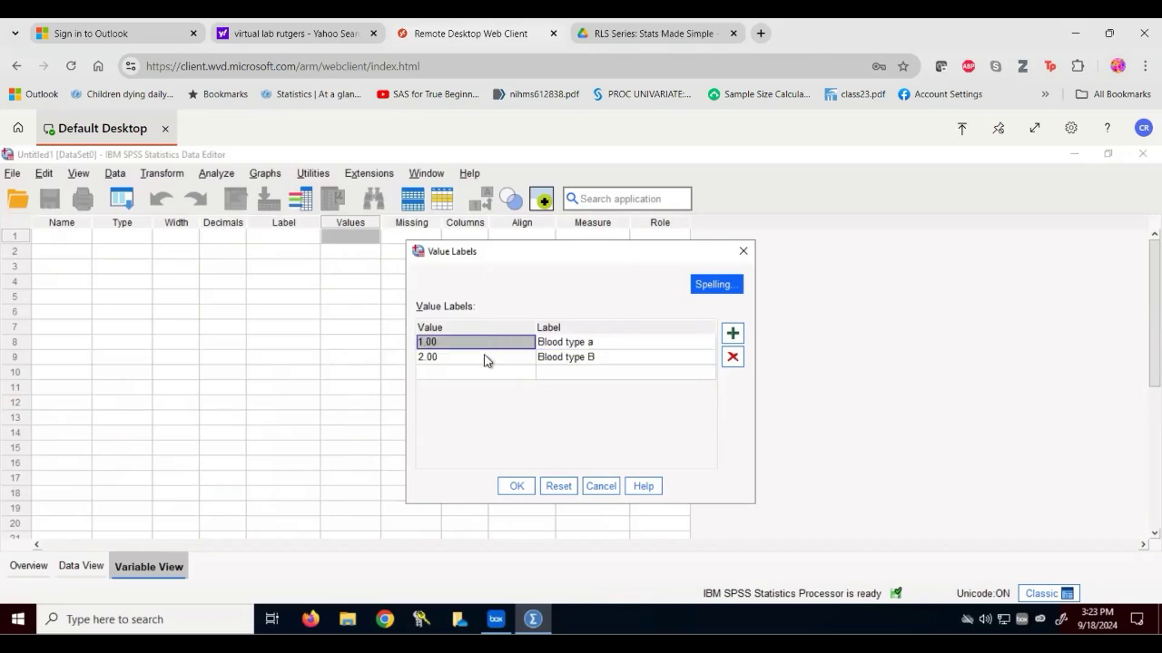
pyautogui.click(483, 359)
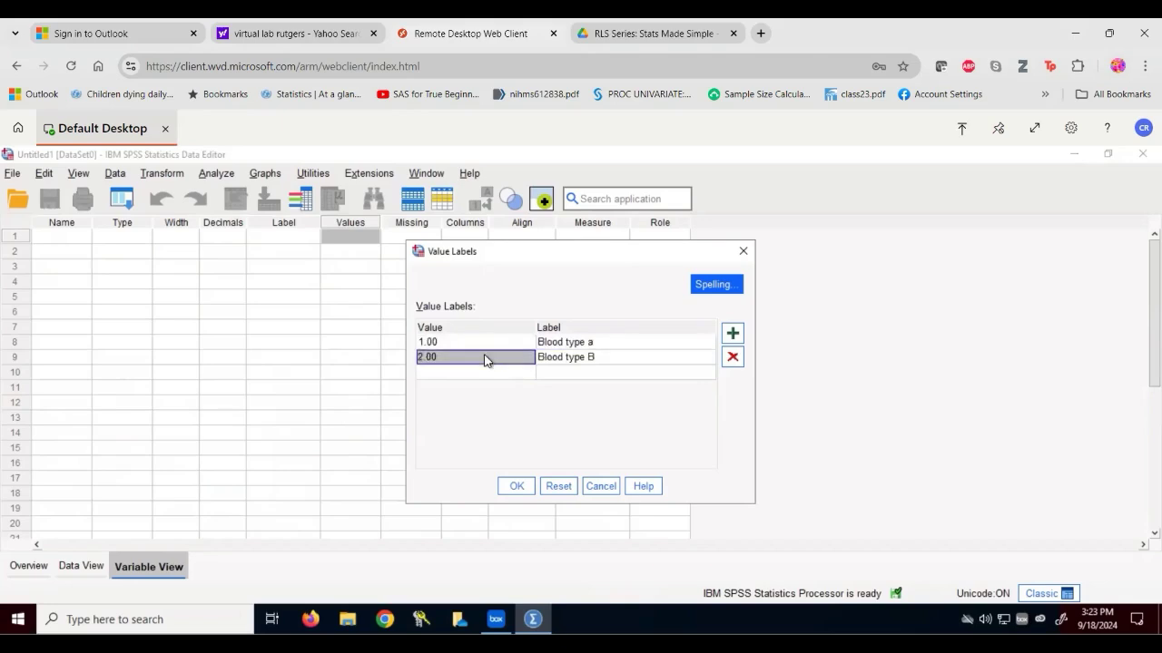
# - Close the Value Labels window without applying any labels
pyautogui.click(743, 255)
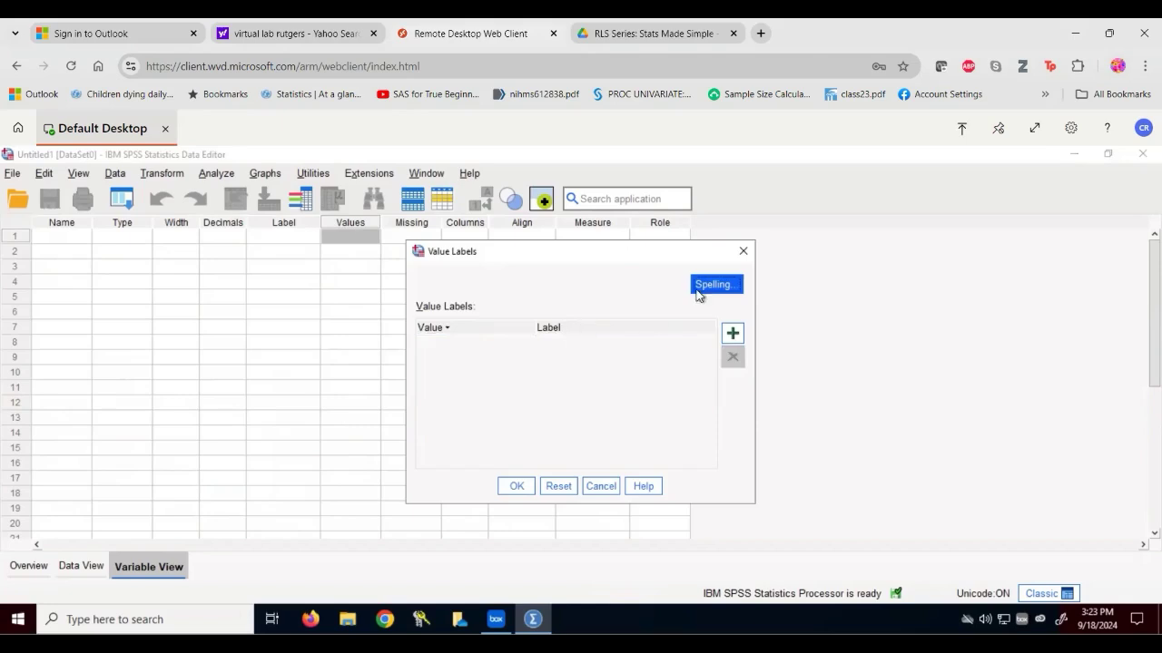
pyautogui.click(742, 254)
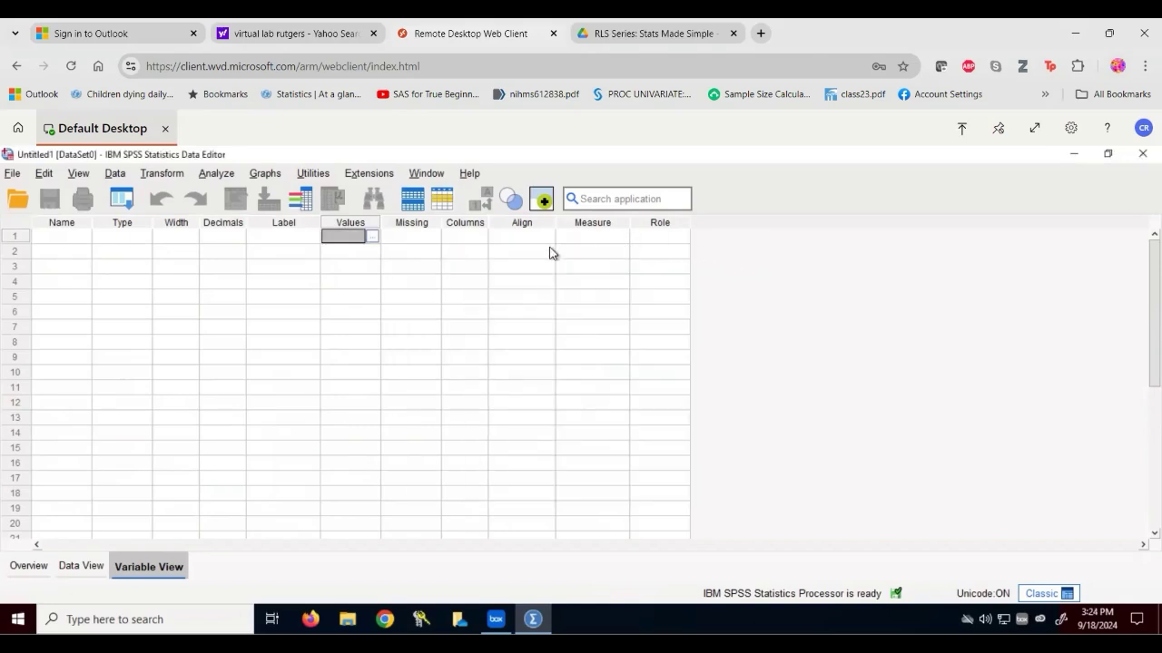
pyautogui.click(606, 241)
# - Choose Ordinal in row 1's Measure dropdown
pyautogui.click(620, 235)
pyautogui.click(621, 236)
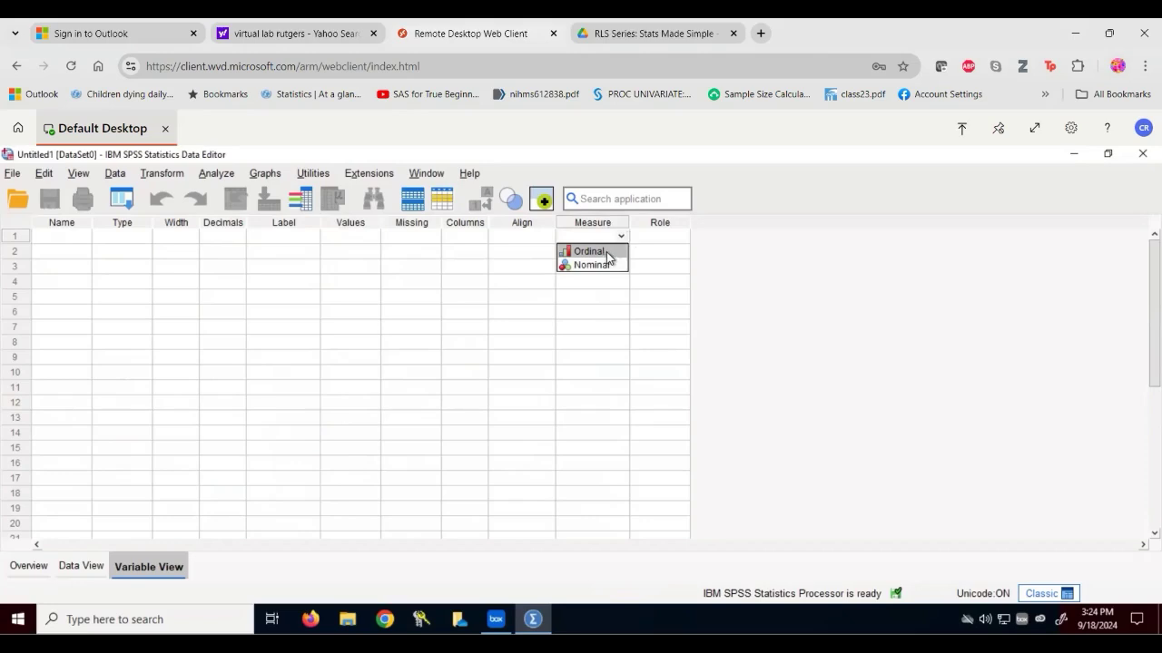
pyautogui.click(606, 251)
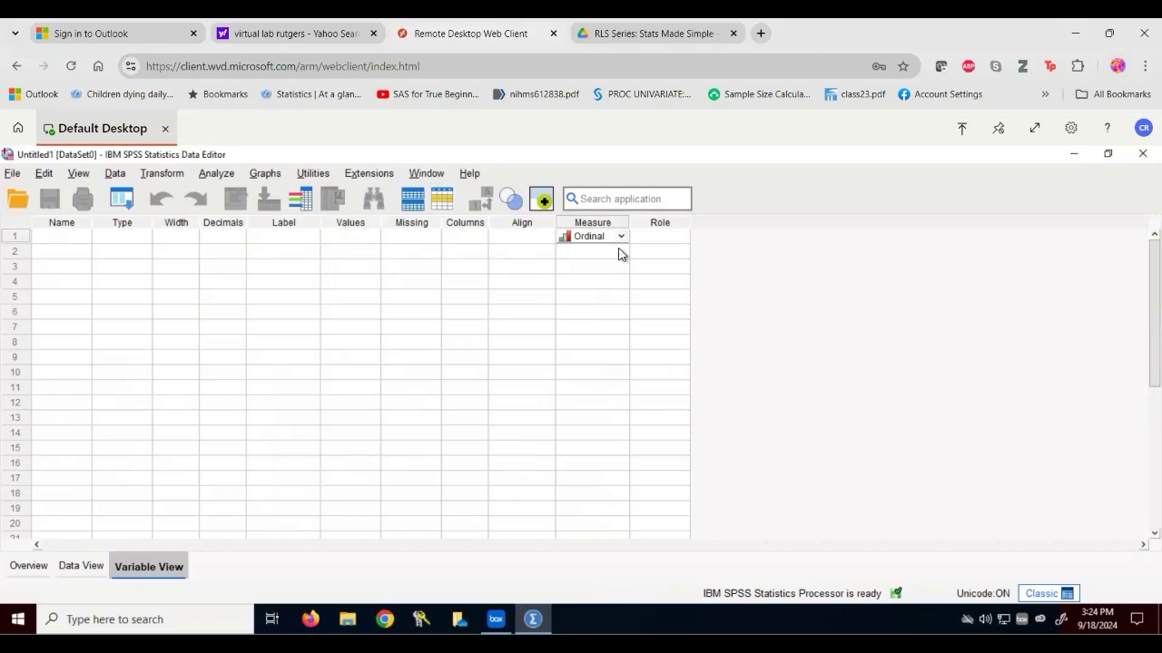
# - Open VAR00001's Value Labels editor and add empty label rows
pyautogui.click(373, 238)
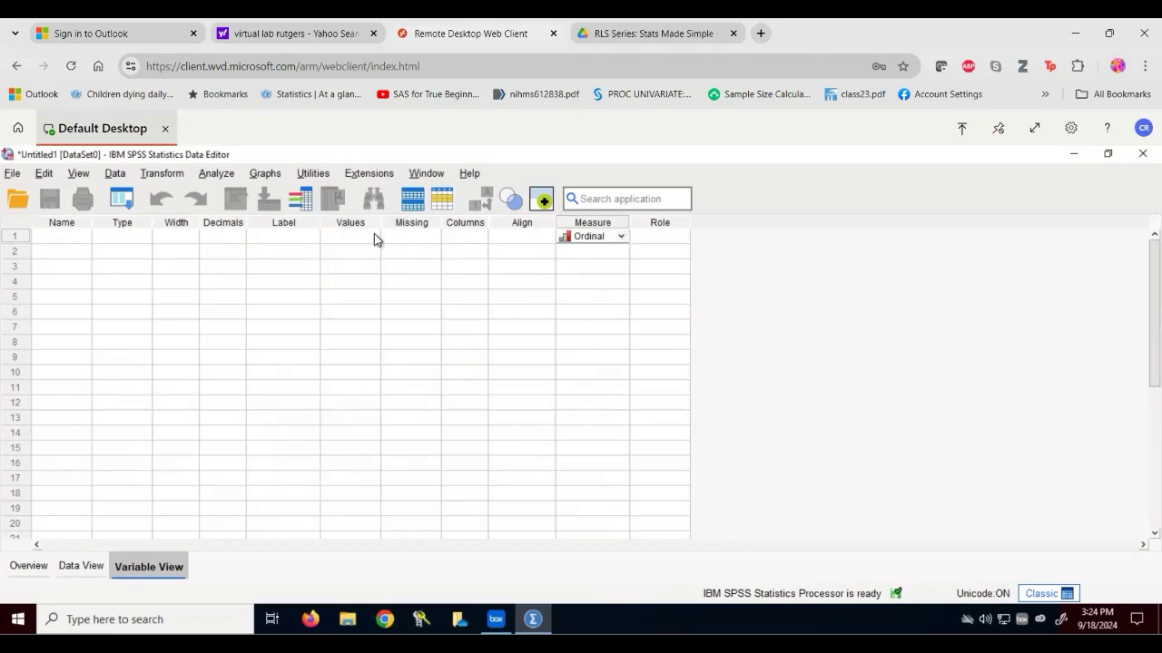
pyautogui.click(374, 235)
pyautogui.click(732, 333)
pyautogui.click(733, 333)
pyautogui.click(733, 333)
pyautogui.click(733, 334)
pyautogui.click(733, 334)
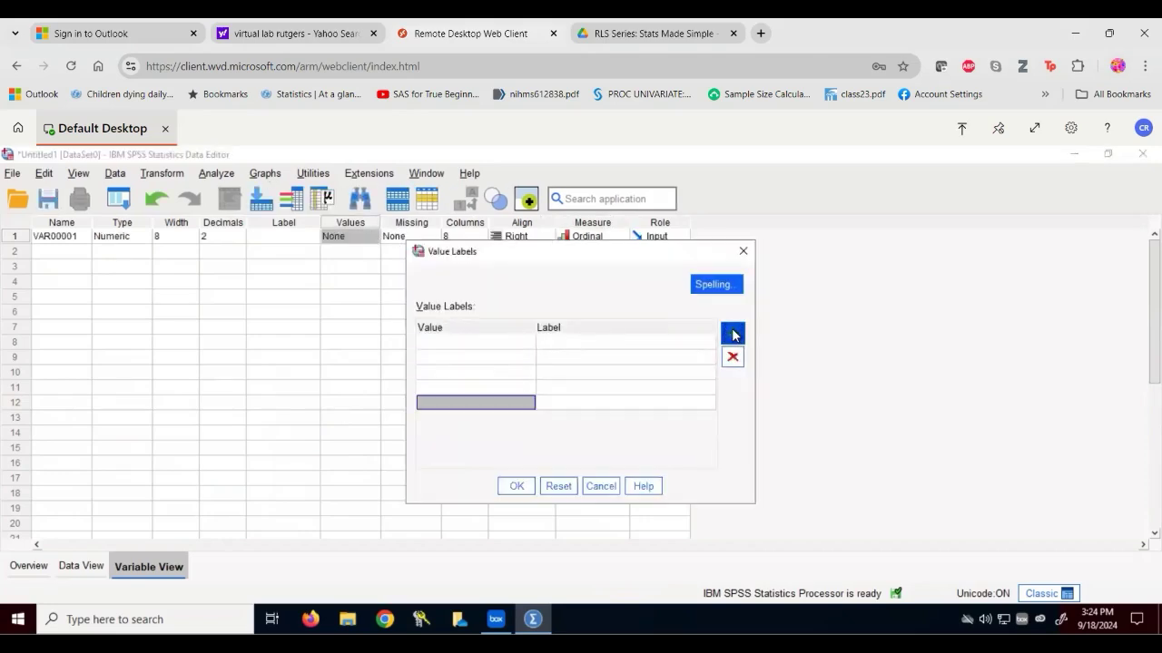
pyautogui.click(514, 343)
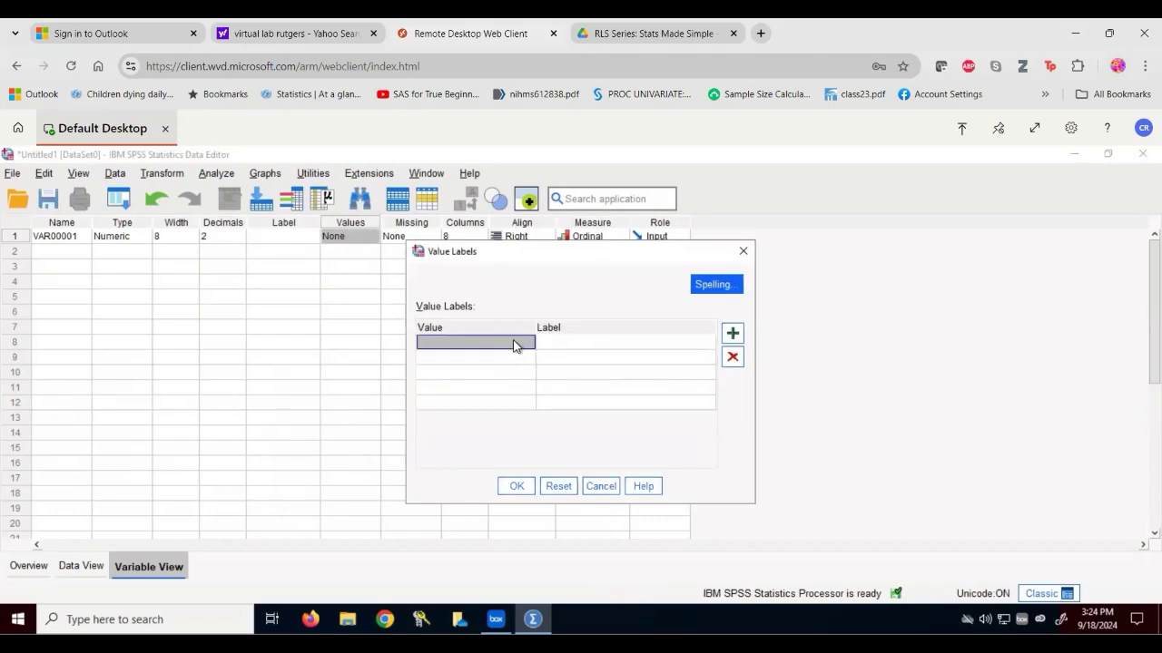
# - Enter values 1, 2, 3, 4 and 5 in the value column
pyautogui.write('1')
pyautogui.press('Return')
pyautogui.write('2')
pyautogui.press('Return')
pyautogui.write('3')
pyautogui.press('Return')
pyautogui.write('4')
pyautogui.press('Return')
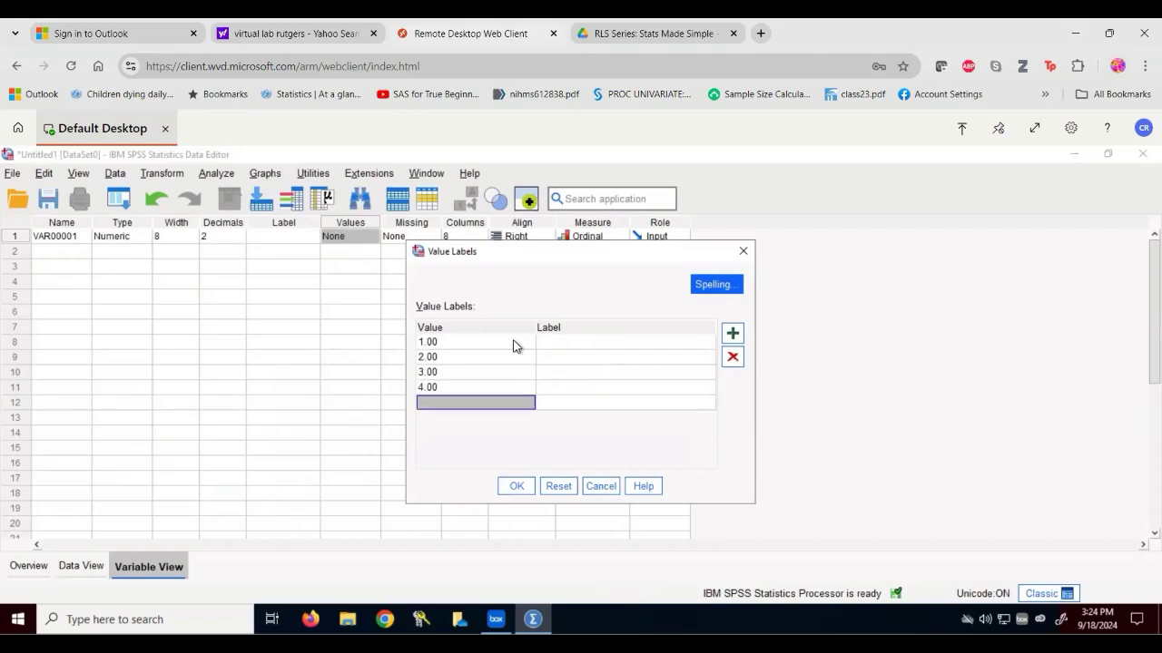
pyautogui.write('5')
# - Label 5 as 'very much' and 1 as 'not at all', then close the dialog
pyautogui.click(566, 403)
pyautogui.write('very')
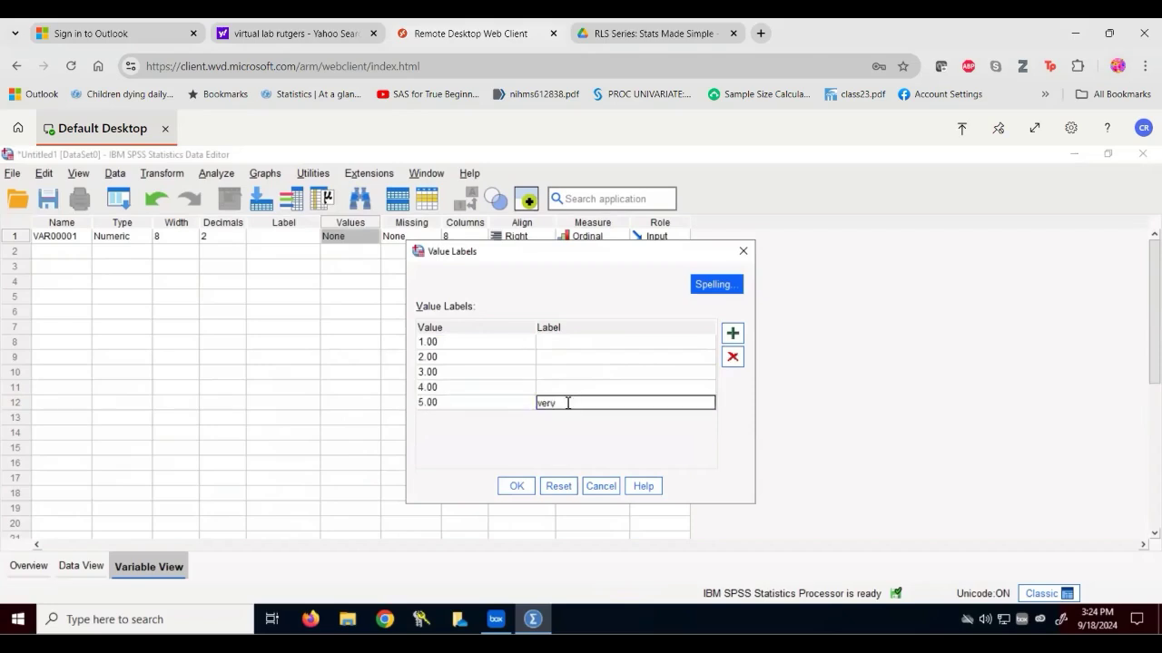
pyautogui.write(' much')
pyautogui.click(542, 342)
pyautogui.write('not at all')
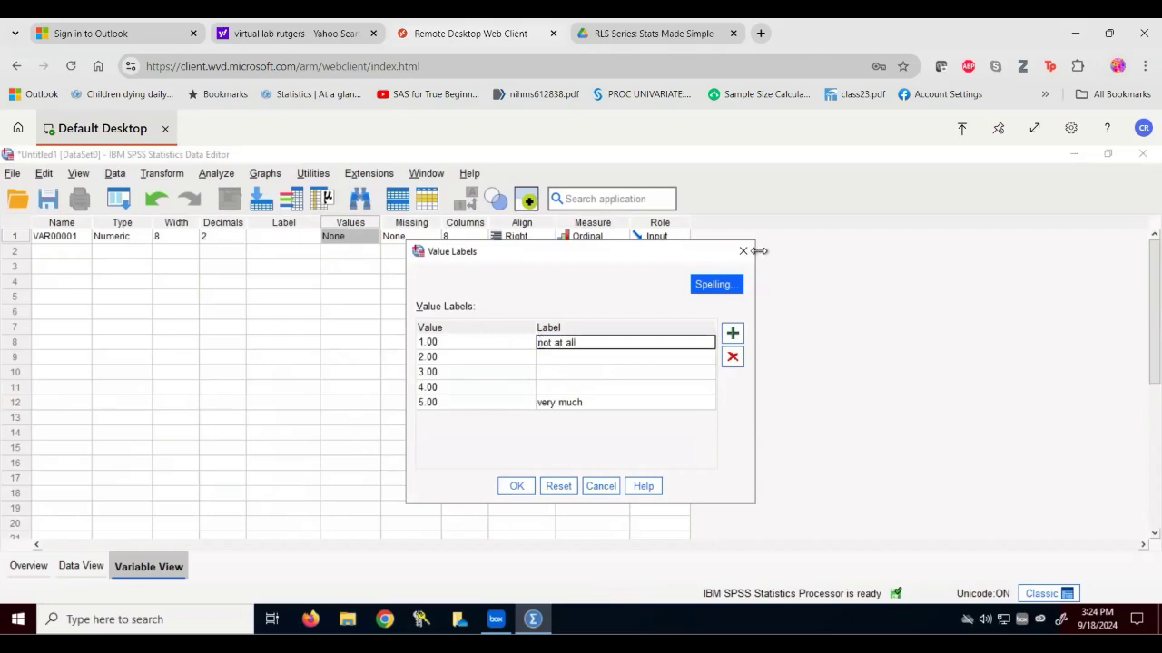
pyautogui.click(748, 253)
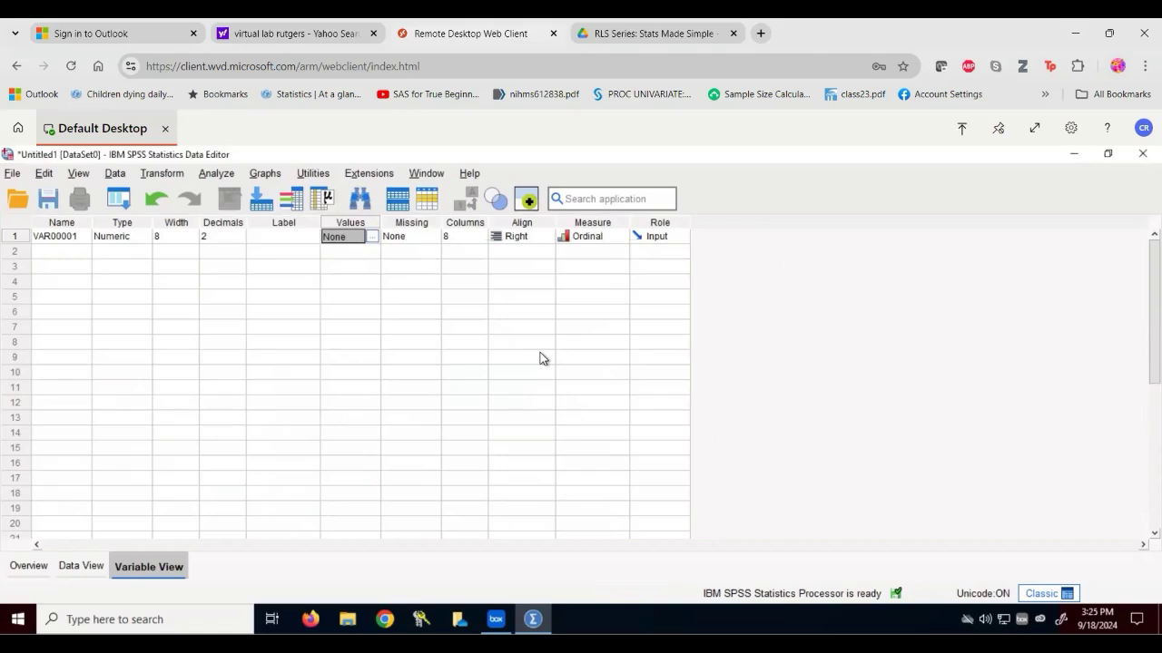
# - Set VAR00001's measurement level to Scale and switch to Data View
pyautogui.click(618, 236)
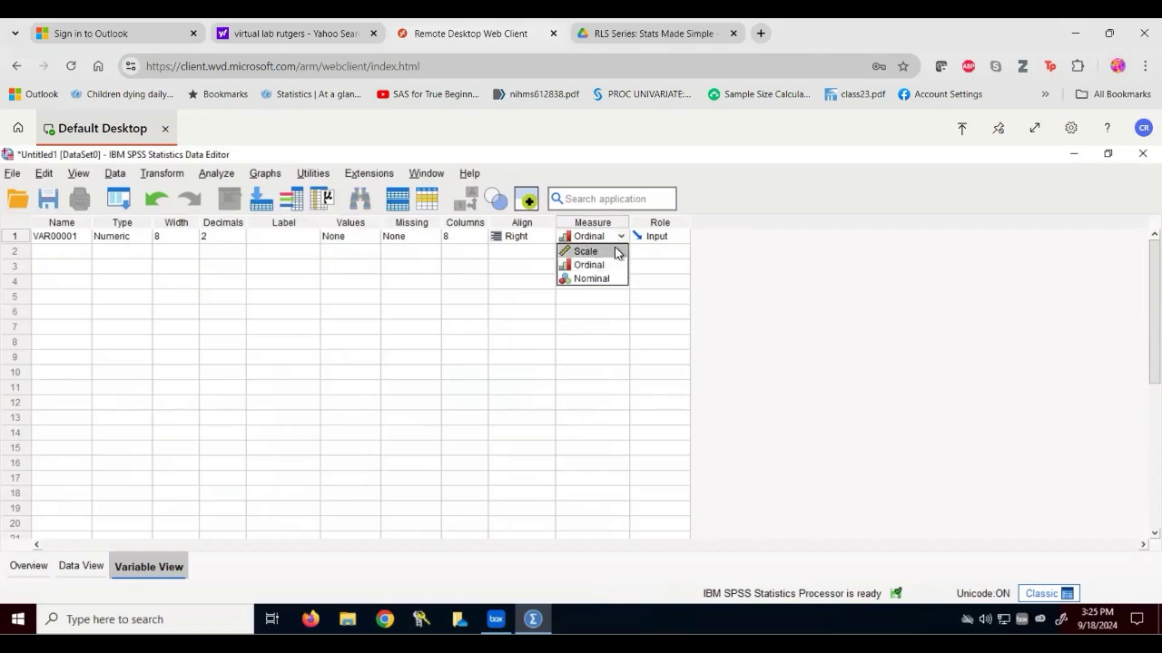
pyautogui.click(616, 253)
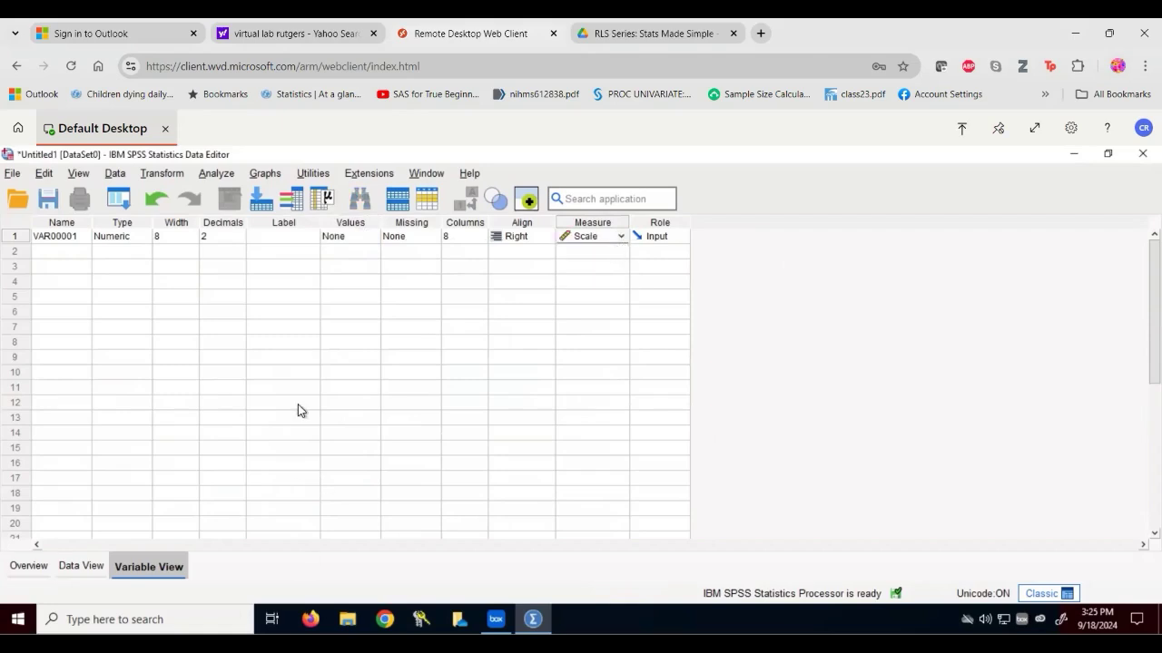
pyautogui.click(84, 567)
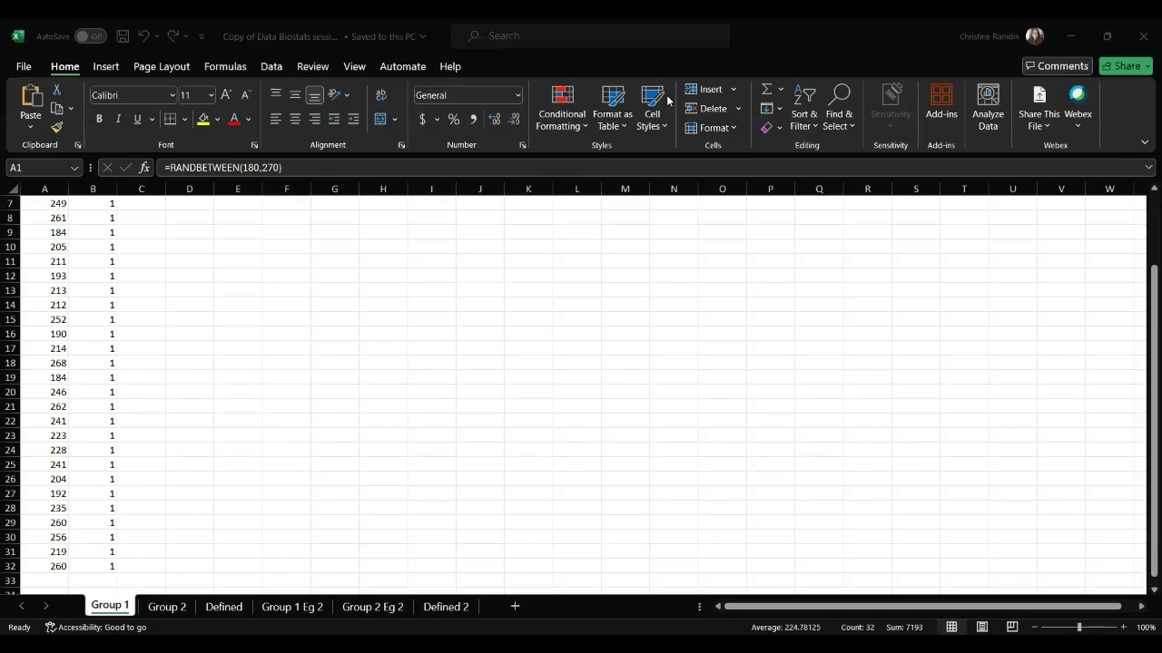
# - Inspect the Group 1 sheet's RANDBETWEEN weights and group codes
pyautogui.click(41, 300)
pyautogui.press('Up')
pyautogui.press('Up')
pyautogui.press('Up')
pyautogui.press('Up')
pyautogui.press('Up')
pyautogui.press('Up')
pyautogui.press('Up')
pyautogui.press('Up')
pyautogui.press('Up')
pyautogui.press('Up')
pyautogui.press('Up')
pyautogui.press('Up')
pyautogui.press('Up')
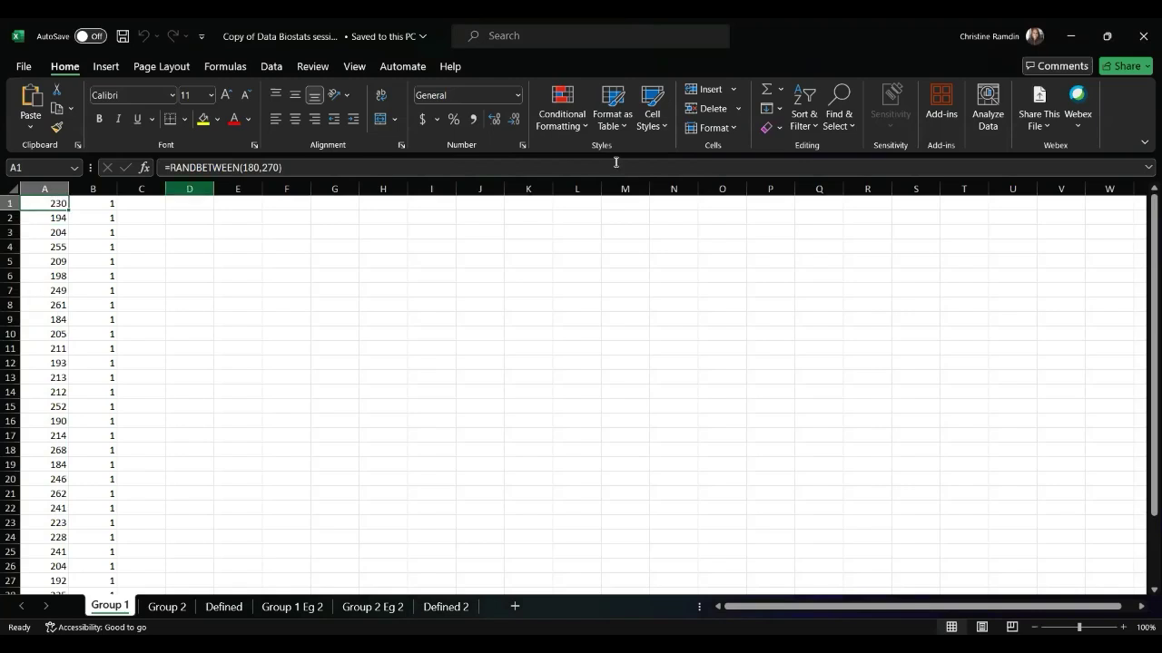
pyautogui.press('Right')
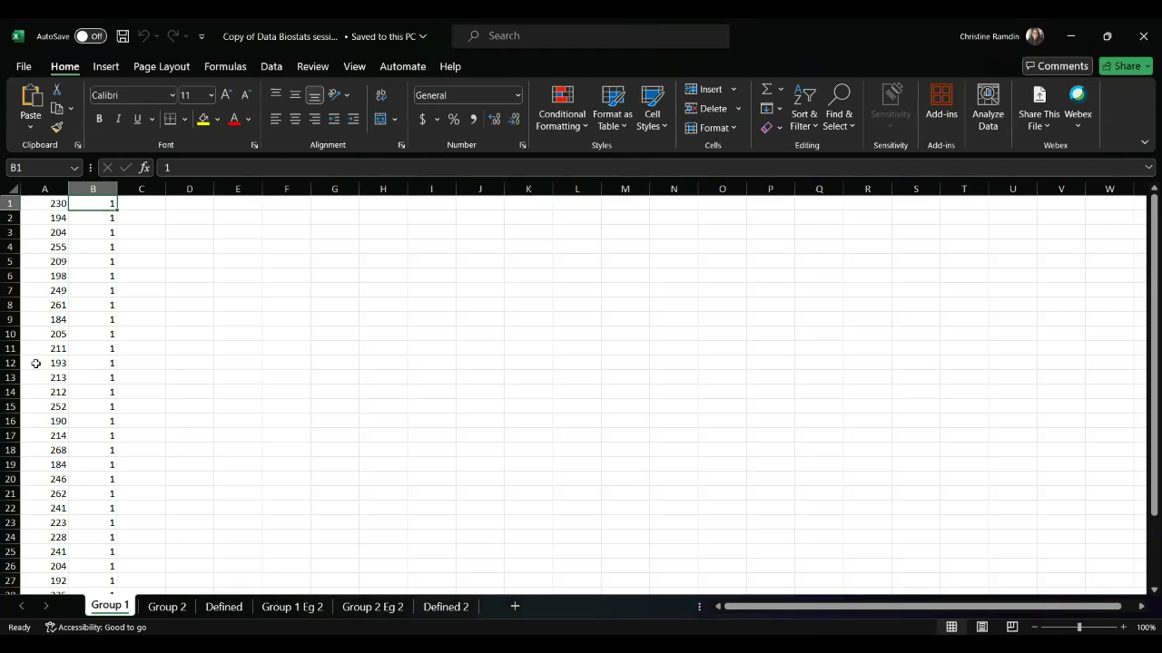
pyautogui.click(52, 206)
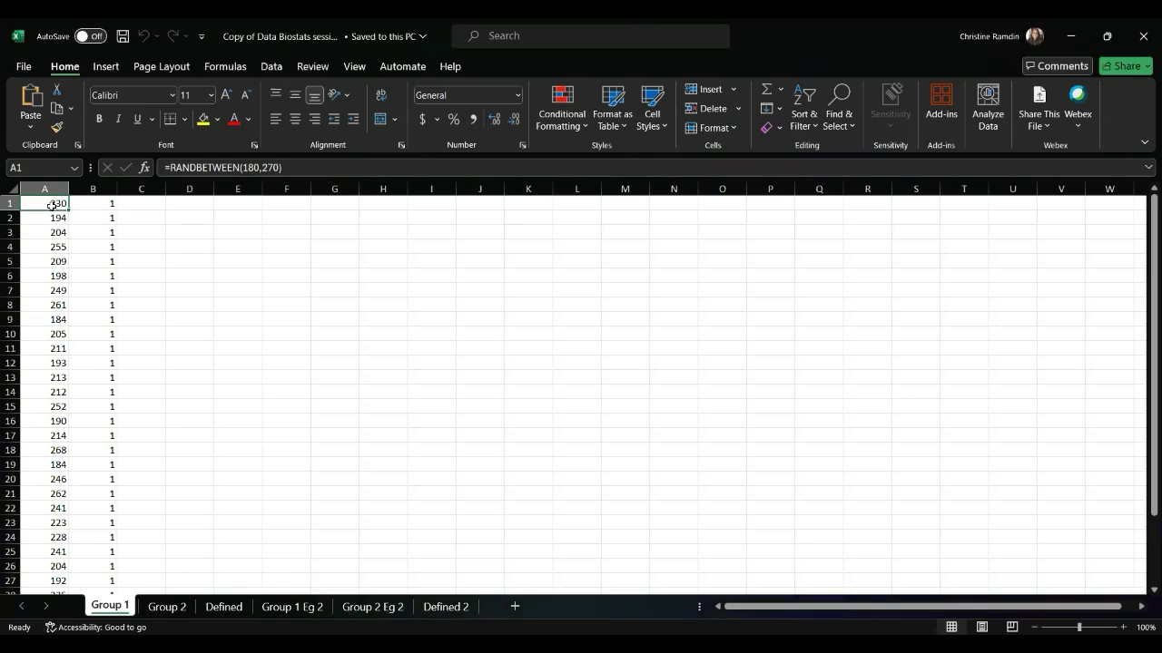
pyautogui.click(56, 420)
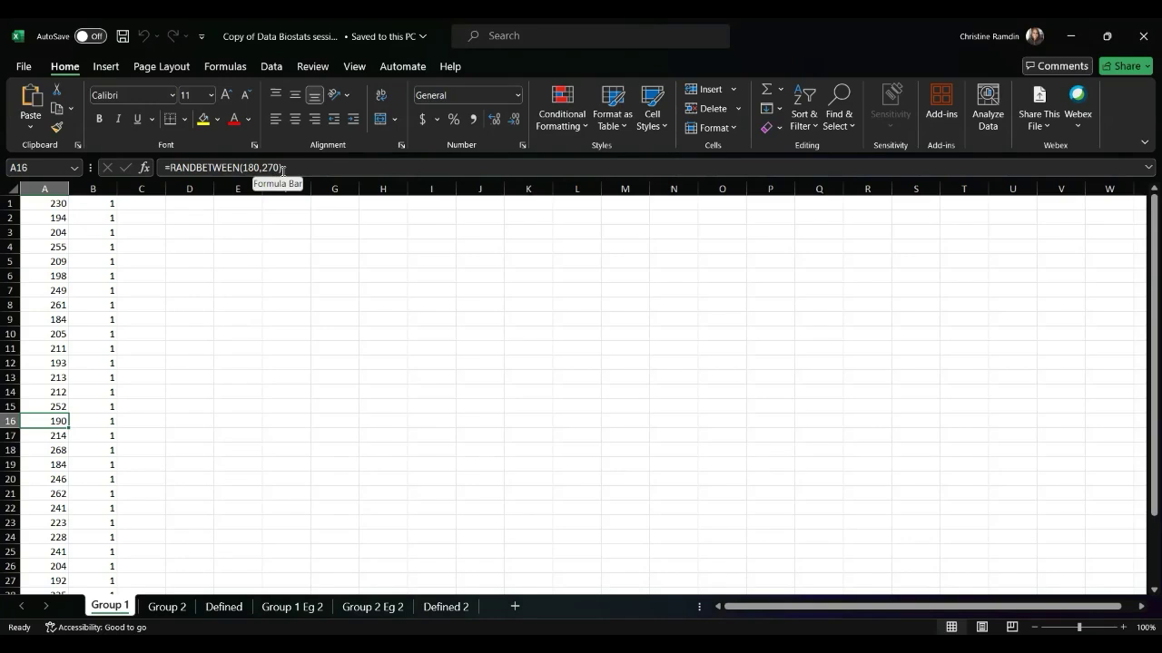
pyautogui.click(41, 278)
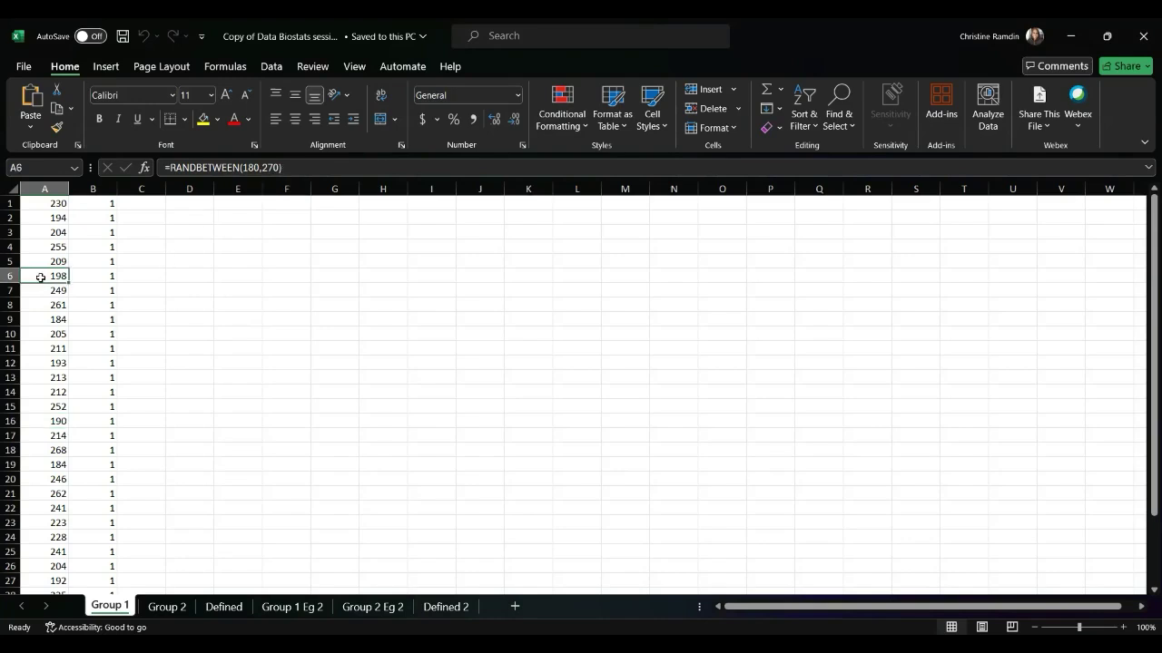
# - Check the Group 2 sheet's formula, then select A1:B27 on Group 1
pyautogui.click(169, 607)
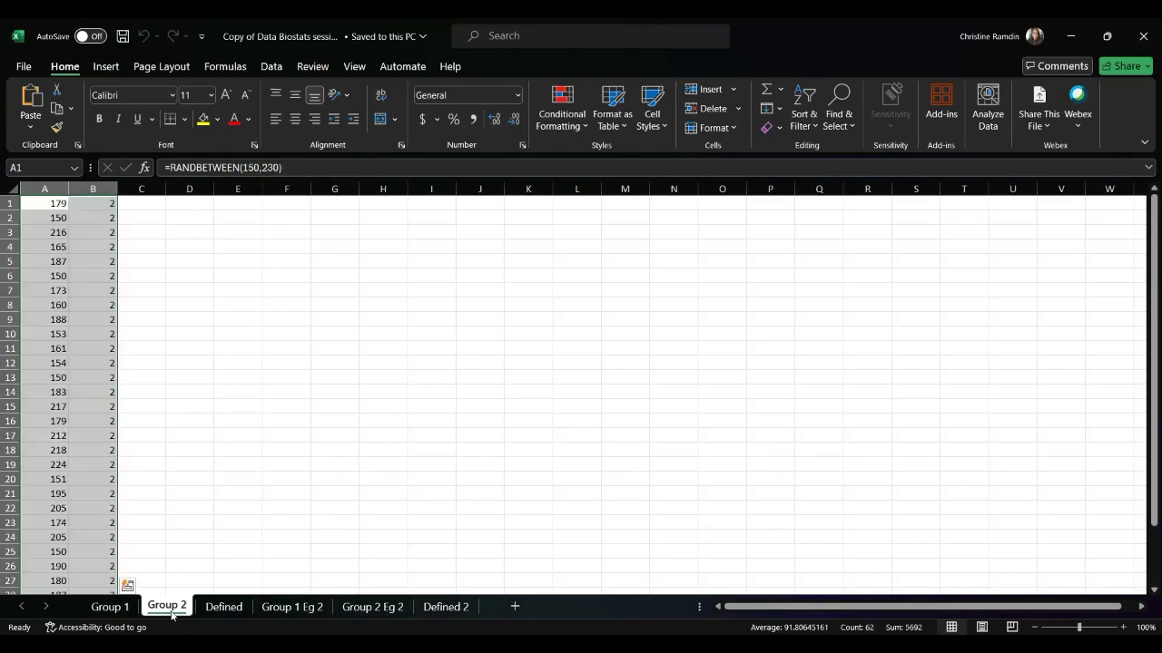
pyautogui.click(164, 453)
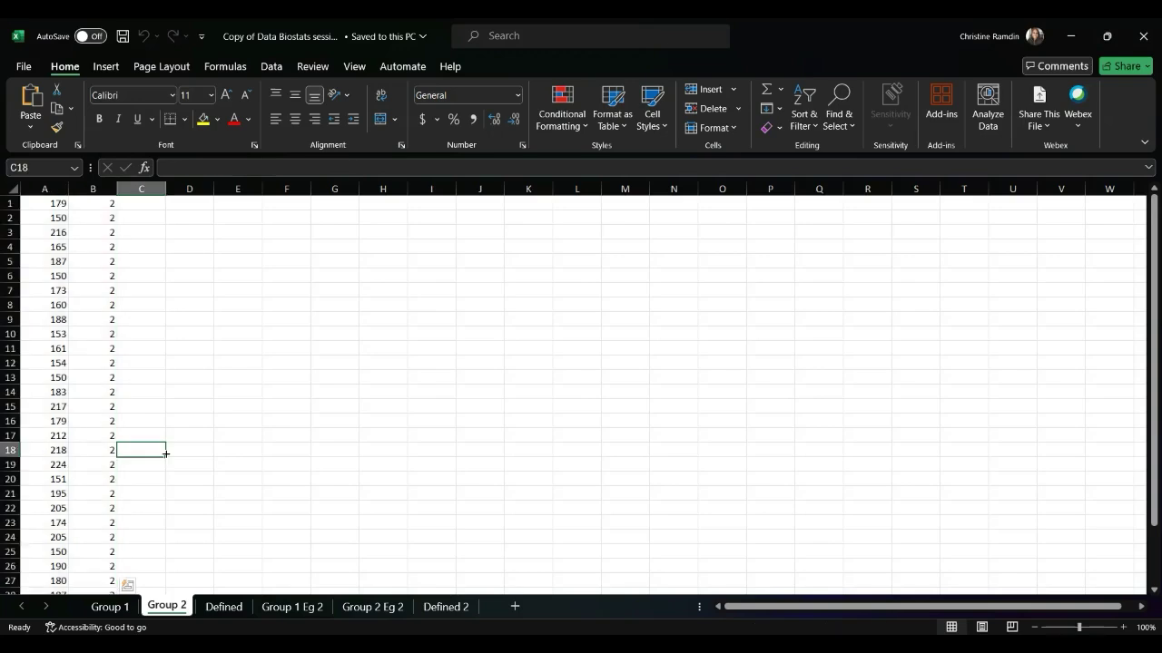
pyautogui.click(54, 205)
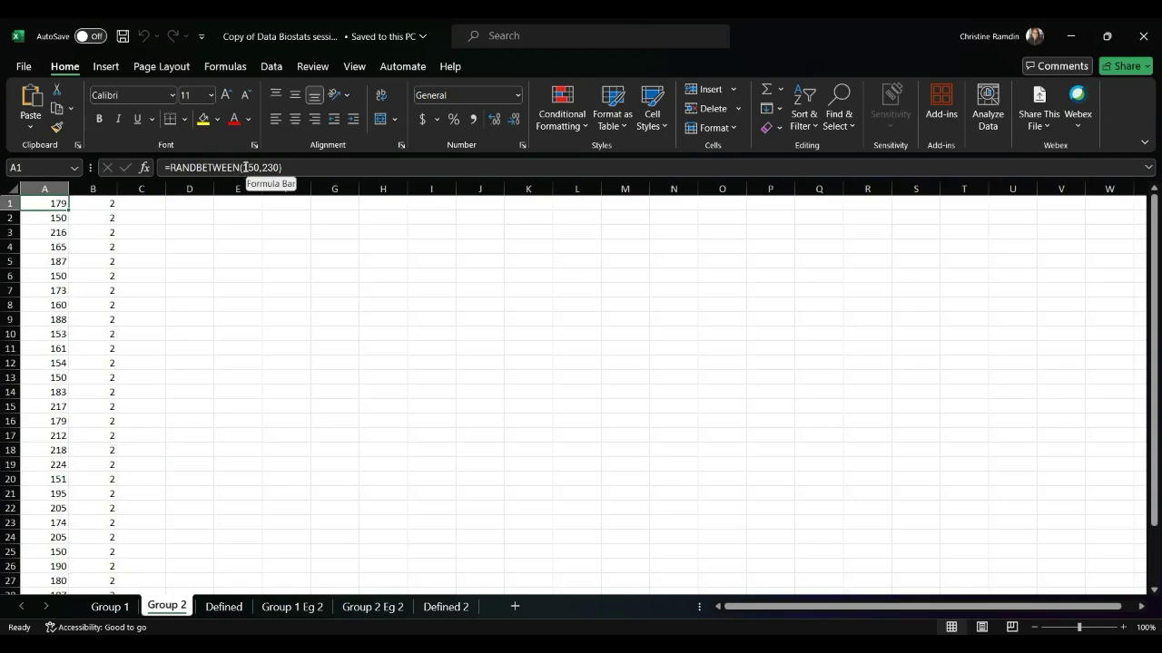
pyautogui.click(121, 600)
pyautogui.press('Up')
pyautogui.press('Up')
pyautogui.press('Up')
pyautogui.press('Up')
pyautogui.press('Up')
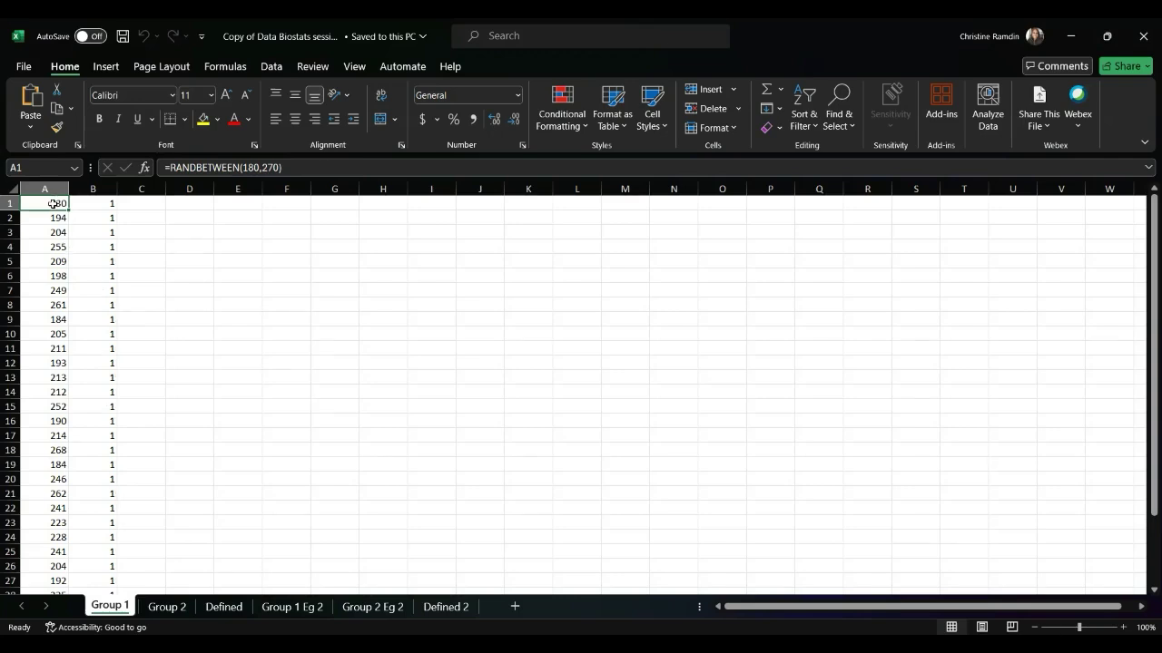
pyautogui.moveTo(52, 203); pyautogui.dragTo(57, 603)
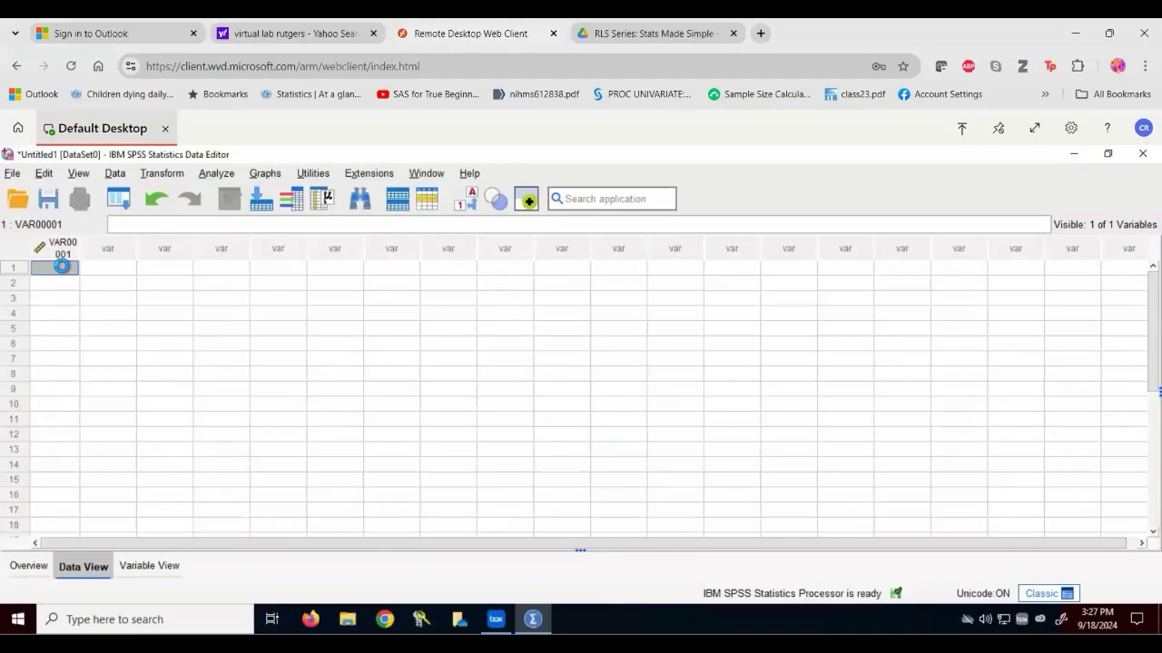
# - Paste the Group 1 weights into the data grid, starting with 230
pyautogui.hotkey('ctrl', 'v')
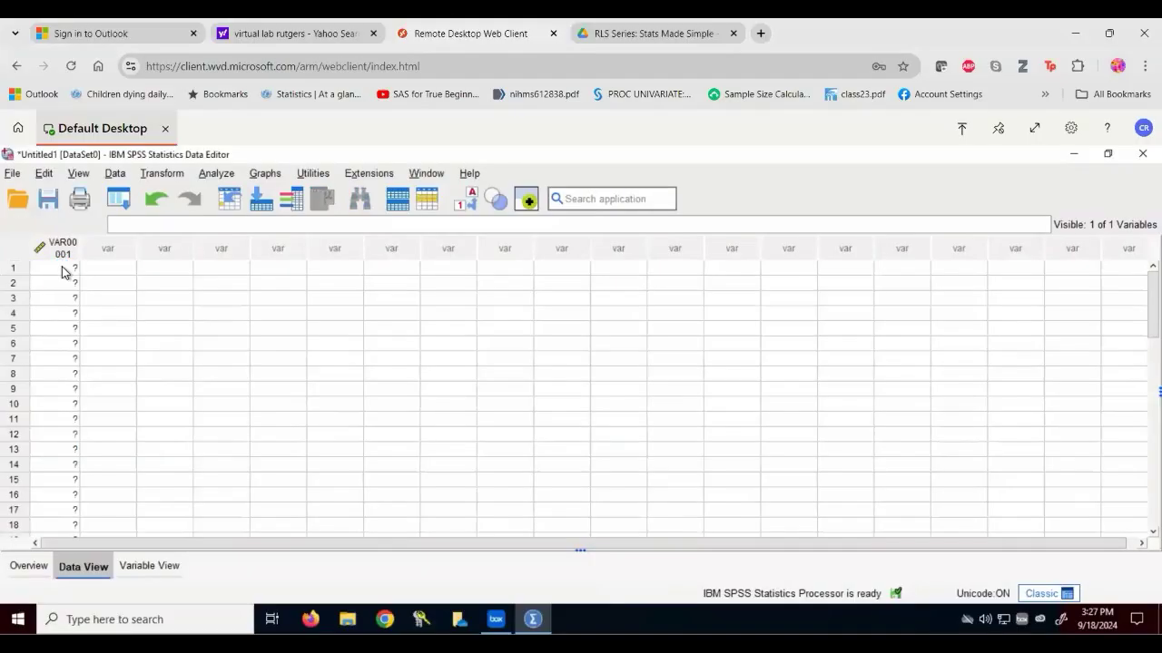
pyautogui.click(115, 301)
pyautogui.click(58, 268)
# - Rename VAR00001 to Group1_placebo in Variable View
pyautogui.hotkey('ctrl', 't')
pyautogui.doubleClick(80, 236)
pyautogui.doubleClick(32, 236)
pyautogui.write('Group')
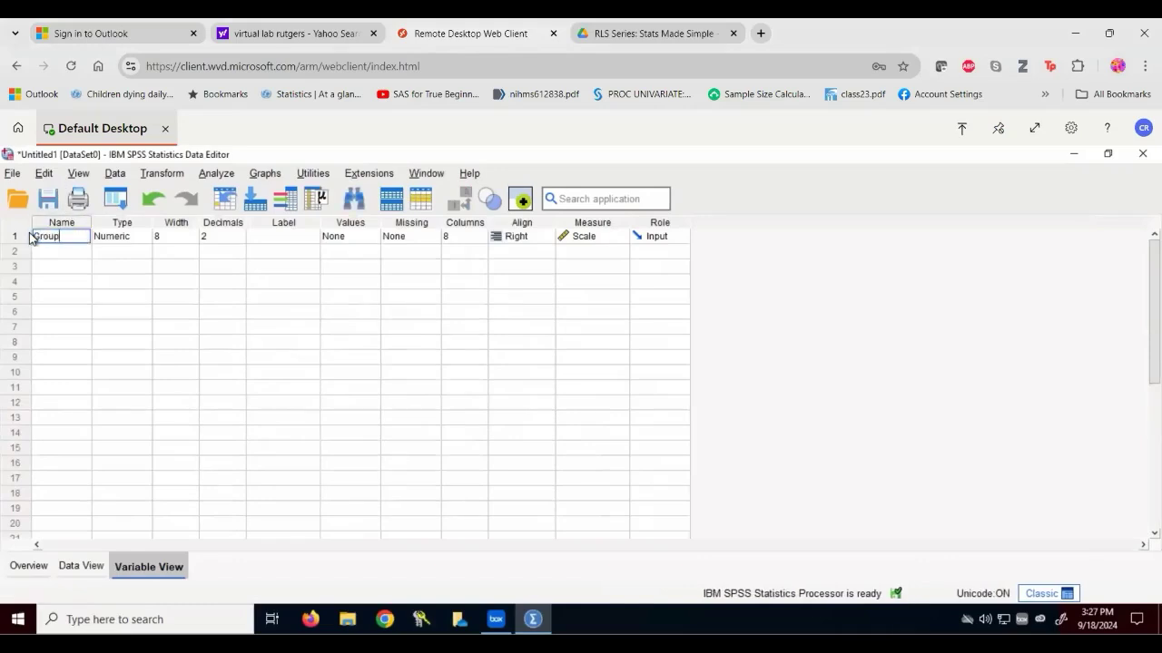
pyautogui.write('1_placeb')
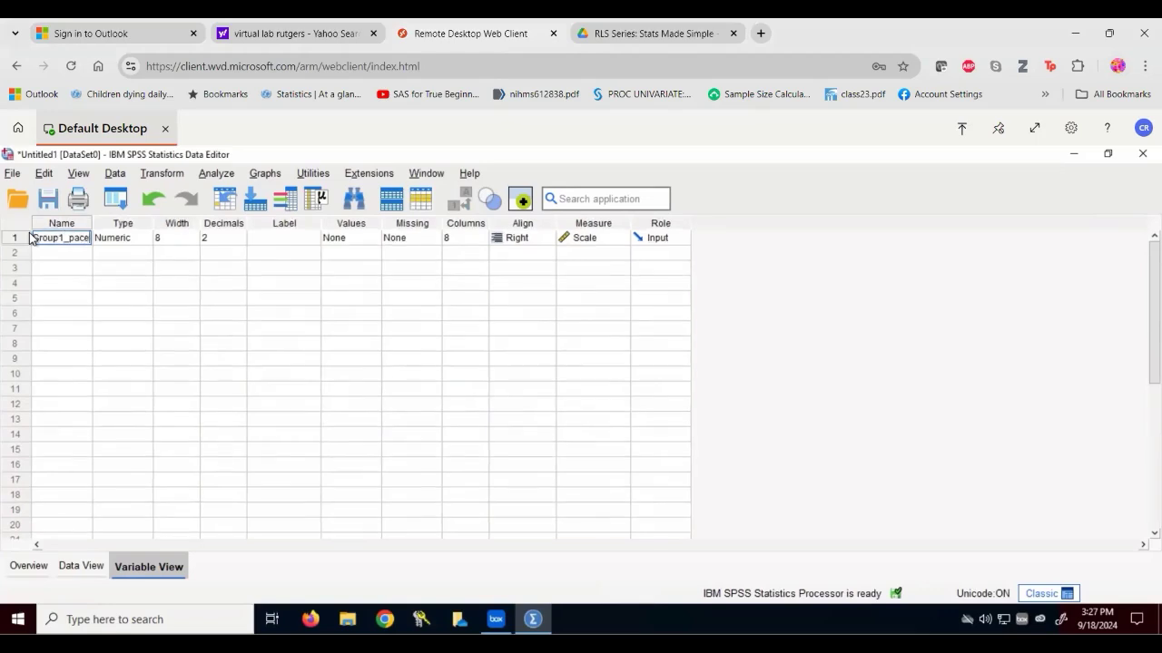
pyautogui.press('BackSpace')
pyautogui.press('BackSpace')
pyautogui.press('BackSpace')
pyautogui.press('BackSpace')
pyautogui.write('lacebo')
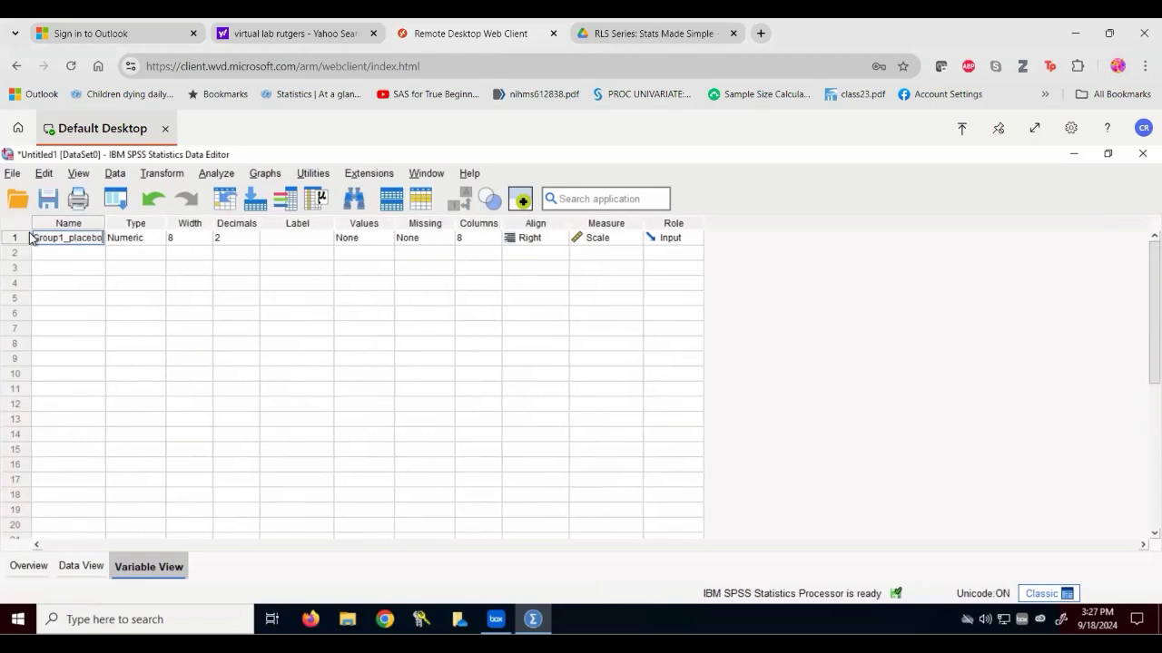
pyautogui.click(354, 317)
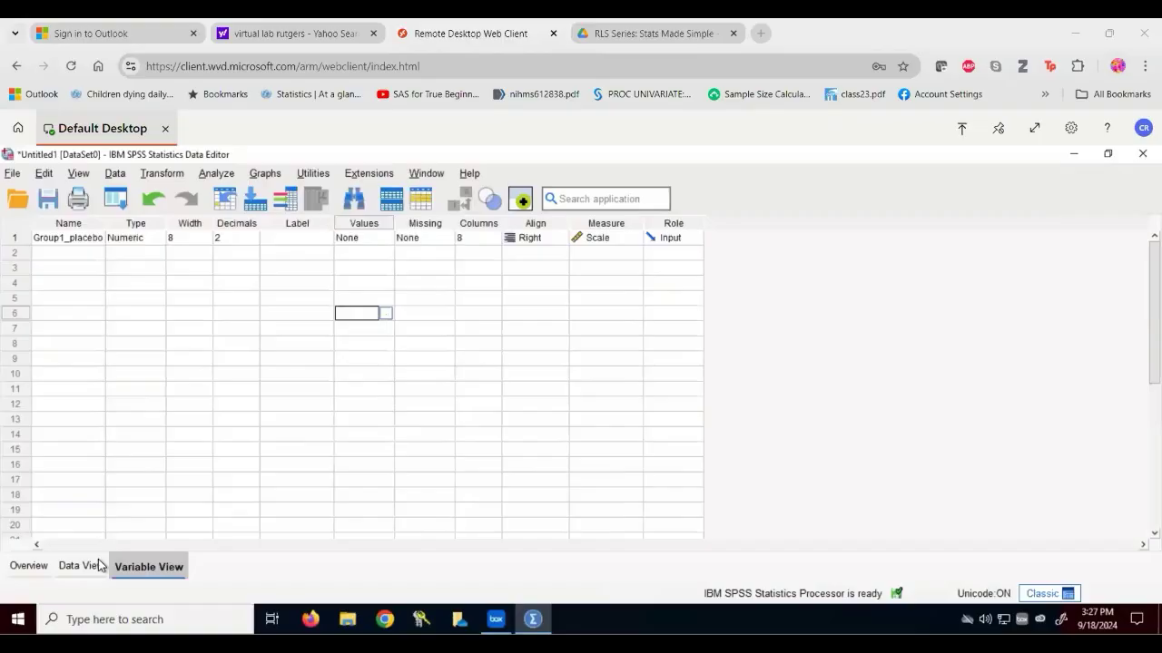
# - Paste the Group 2 weights into column 2 and rename VAR00002 to Group2_intervention
pyautogui.click(98, 559)
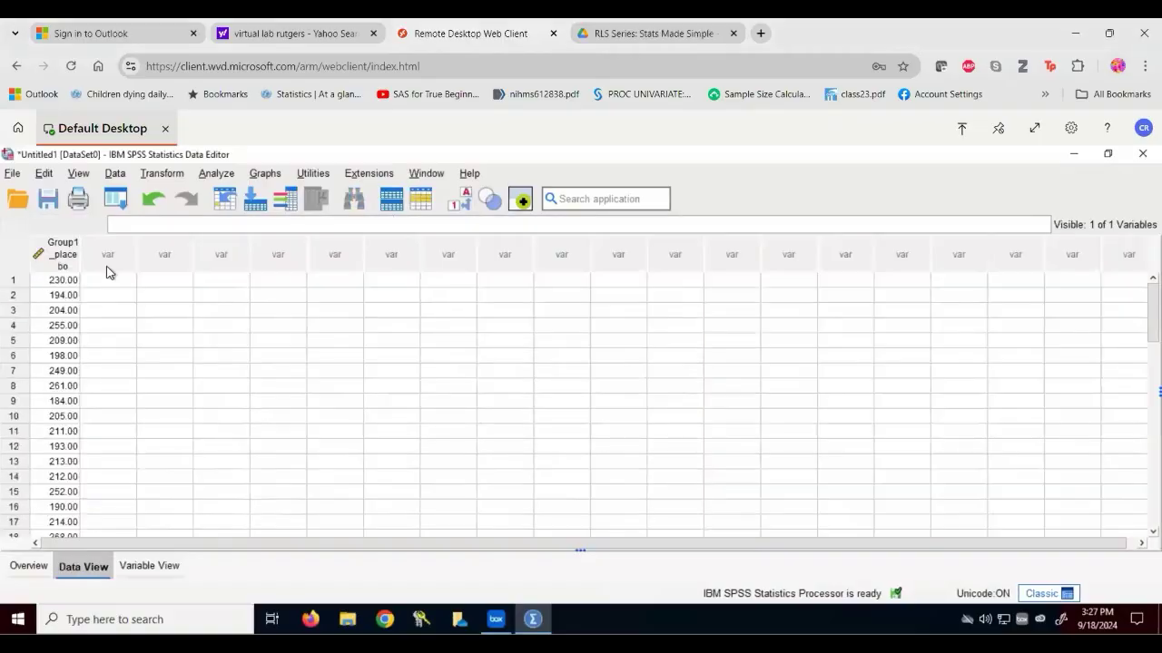
pyautogui.click(107, 281)
pyautogui.hotkey('ctrl', 'v')
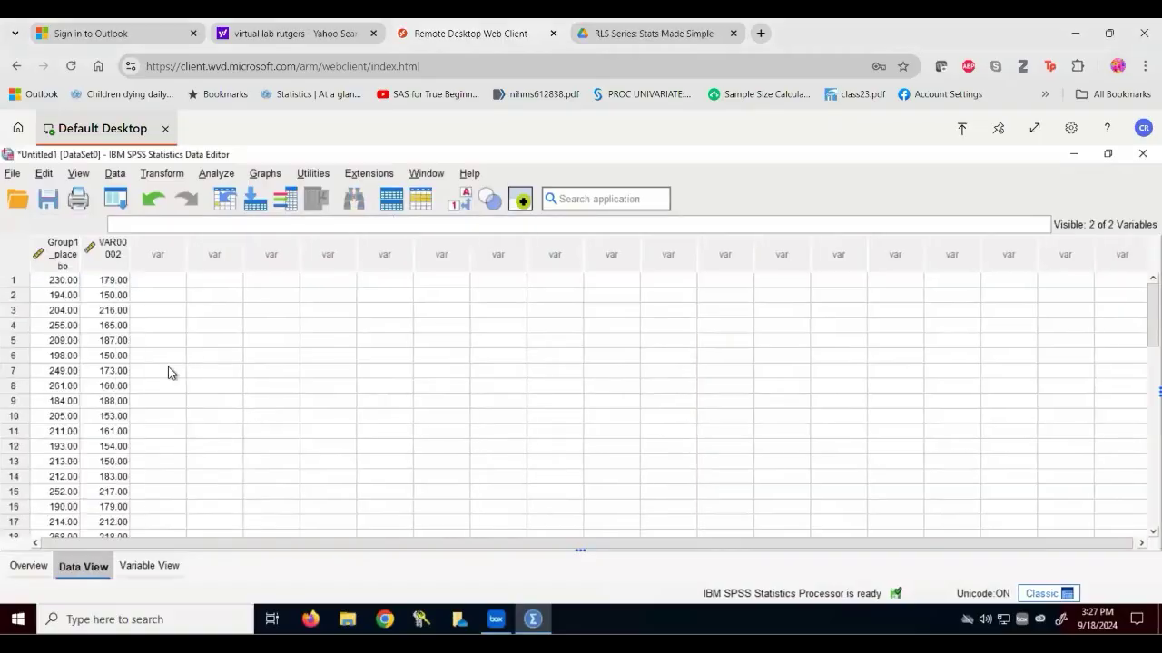
pyautogui.click(156, 564)
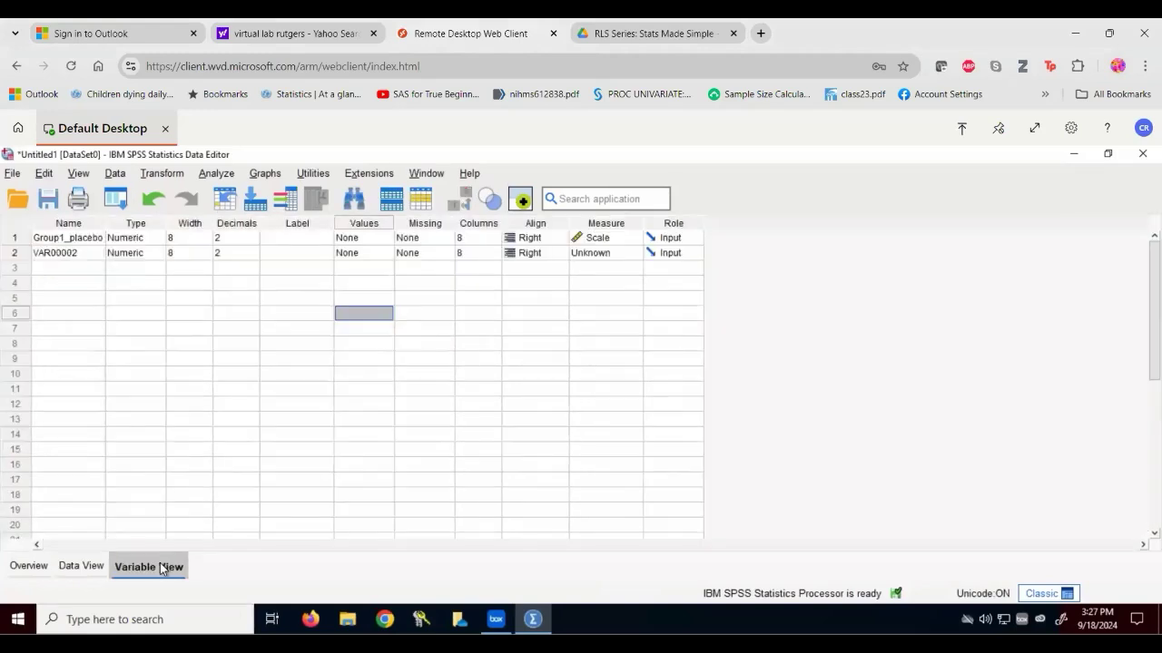
pyautogui.click(74, 254)
pyautogui.click(74, 253)
pyautogui.doubleClick(75, 253)
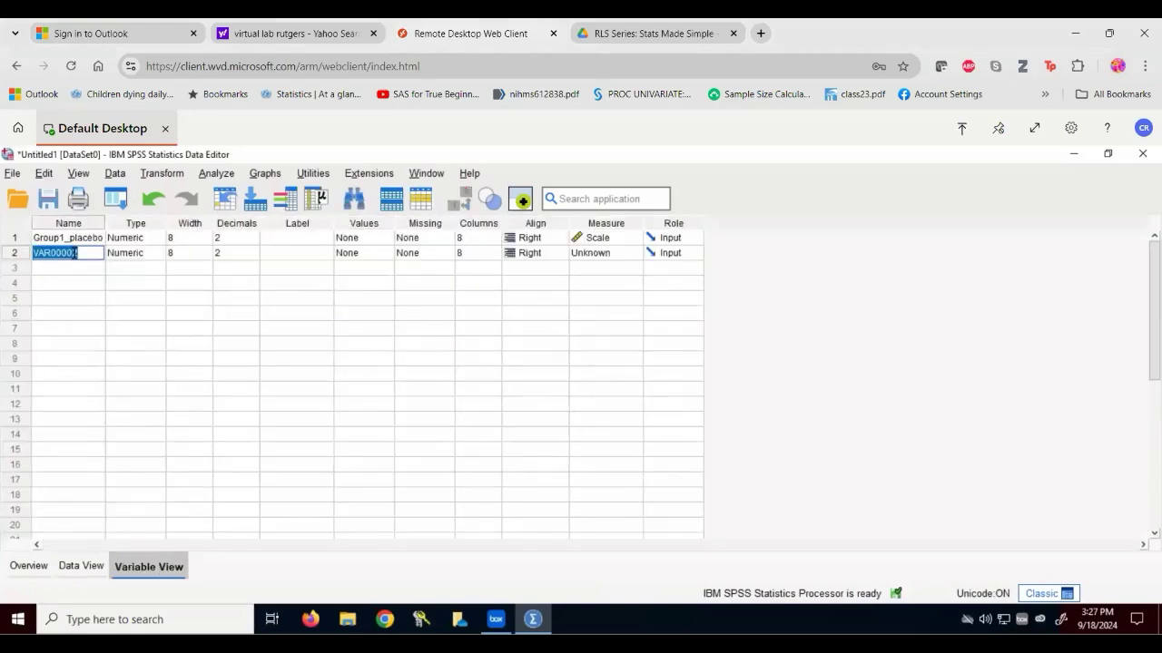
pyautogui.write('Gr')
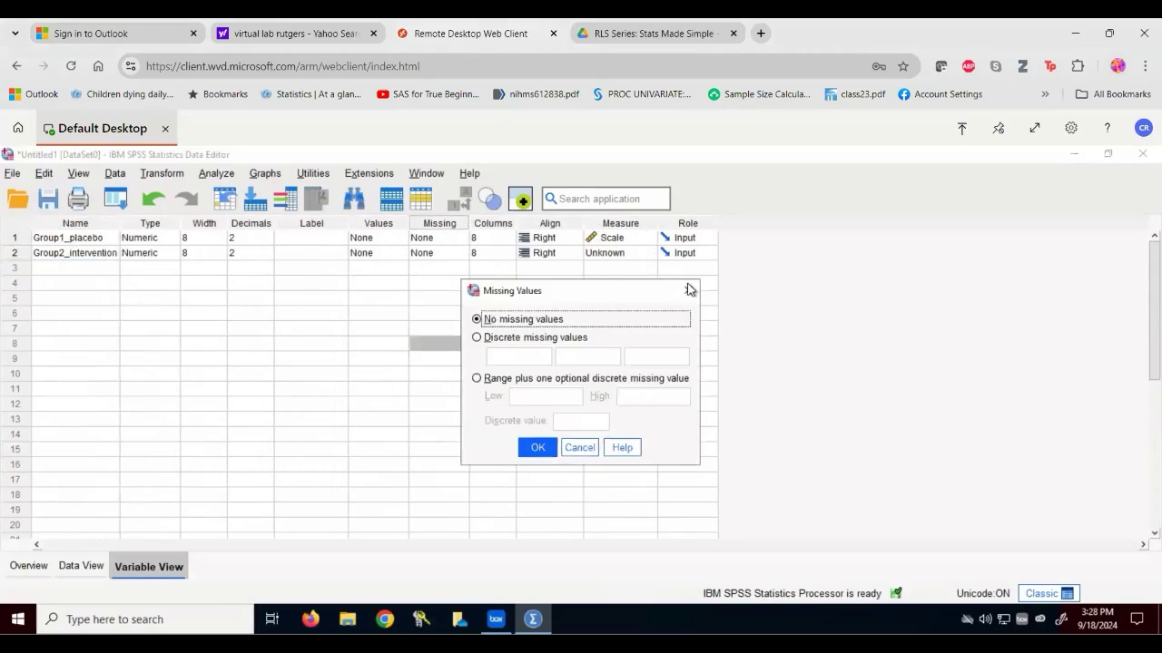
# - Set Group2_intervention's measurement level to Scale and return to Data View
pyautogui.click(690, 288)
pyautogui.click(635, 256)
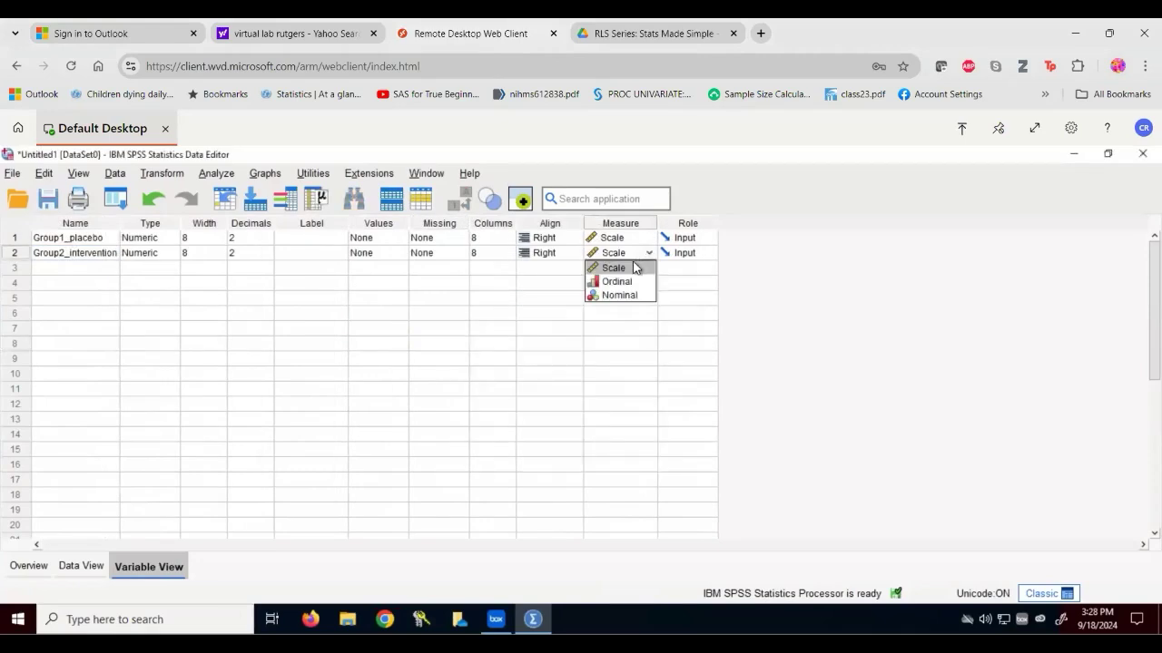
pyautogui.click(731, 360)
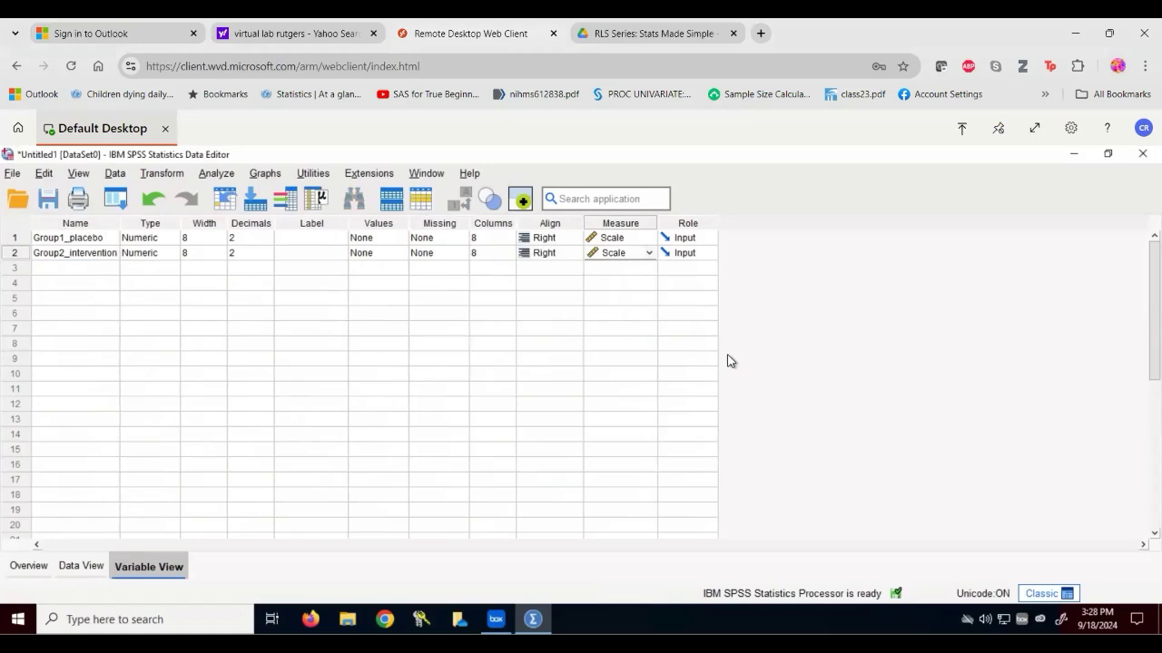
pyautogui.click(648, 254)
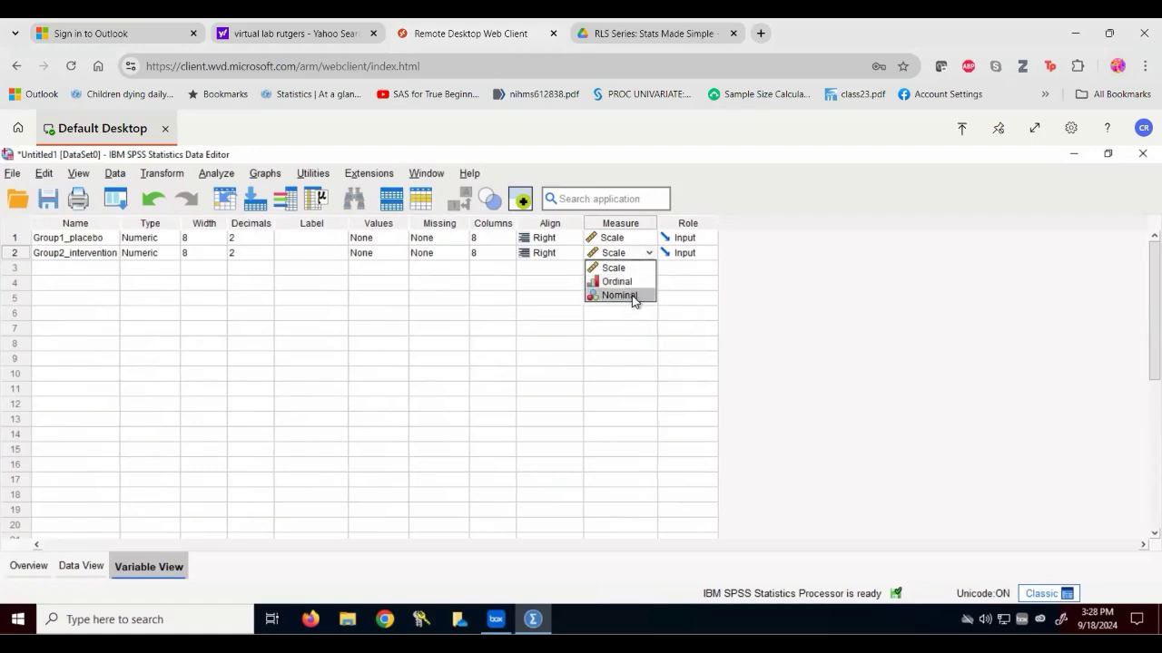
pyautogui.click(723, 262)
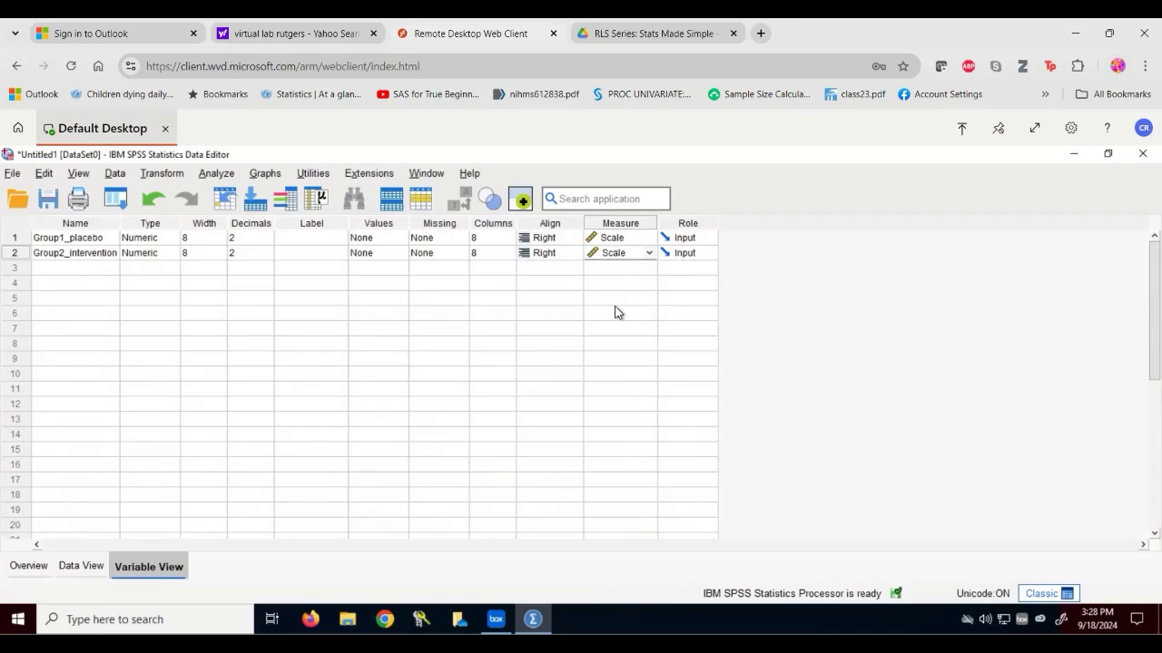
pyautogui.click(98, 574)
pyautogui.click(150, 573)
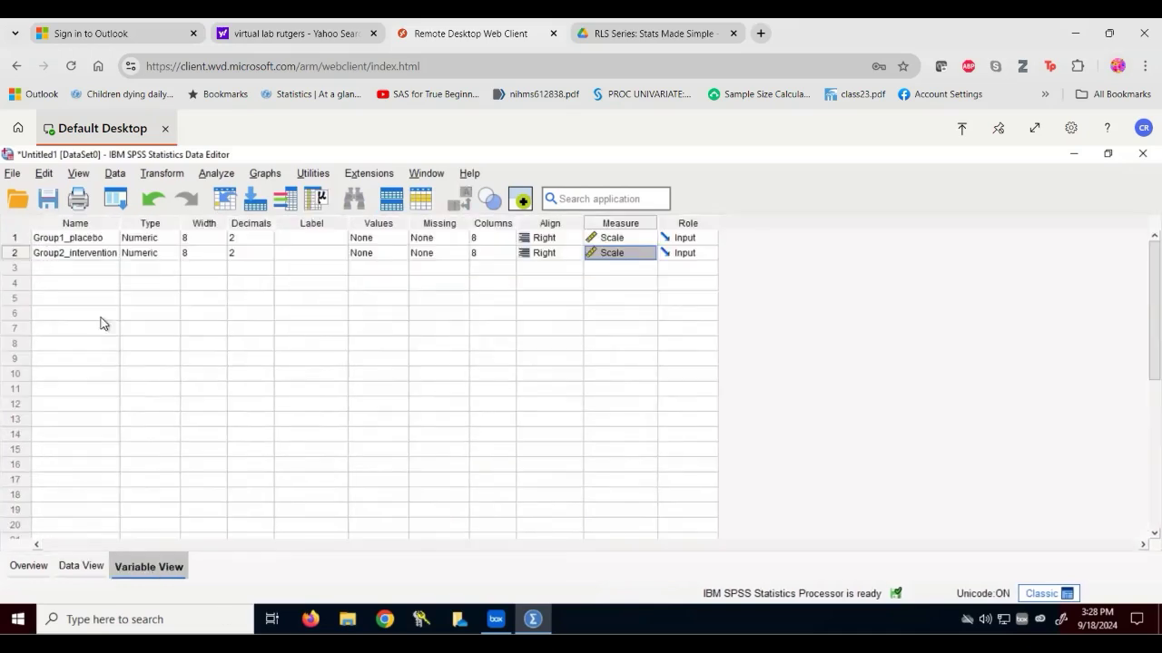
pyautogui.click(81, 566)
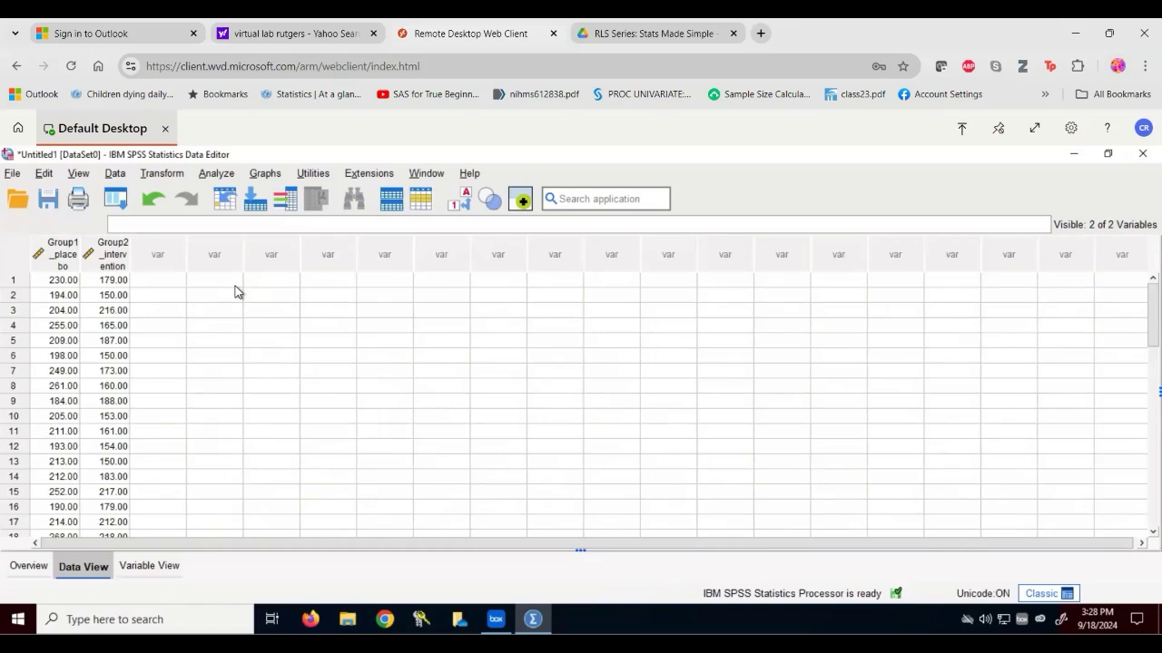
# - Open Explore and add Group1_placebo and Group2_intervention to the Dependent List
pyautogui.click(227, 175)
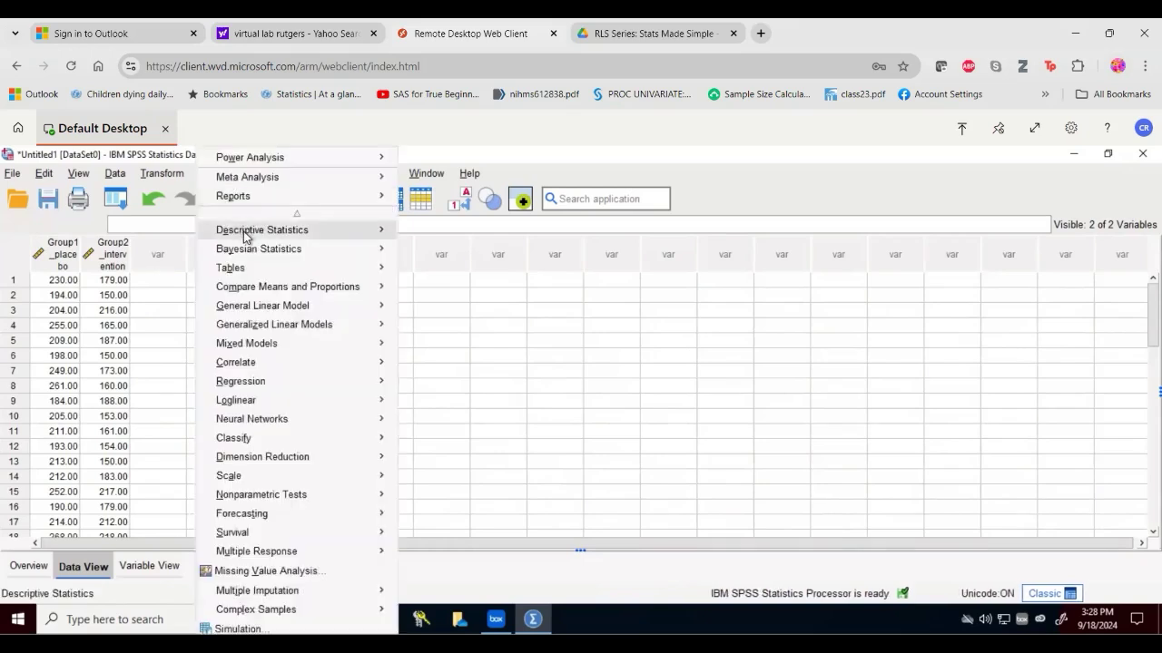
pyautogui.moveTo(247, 236)
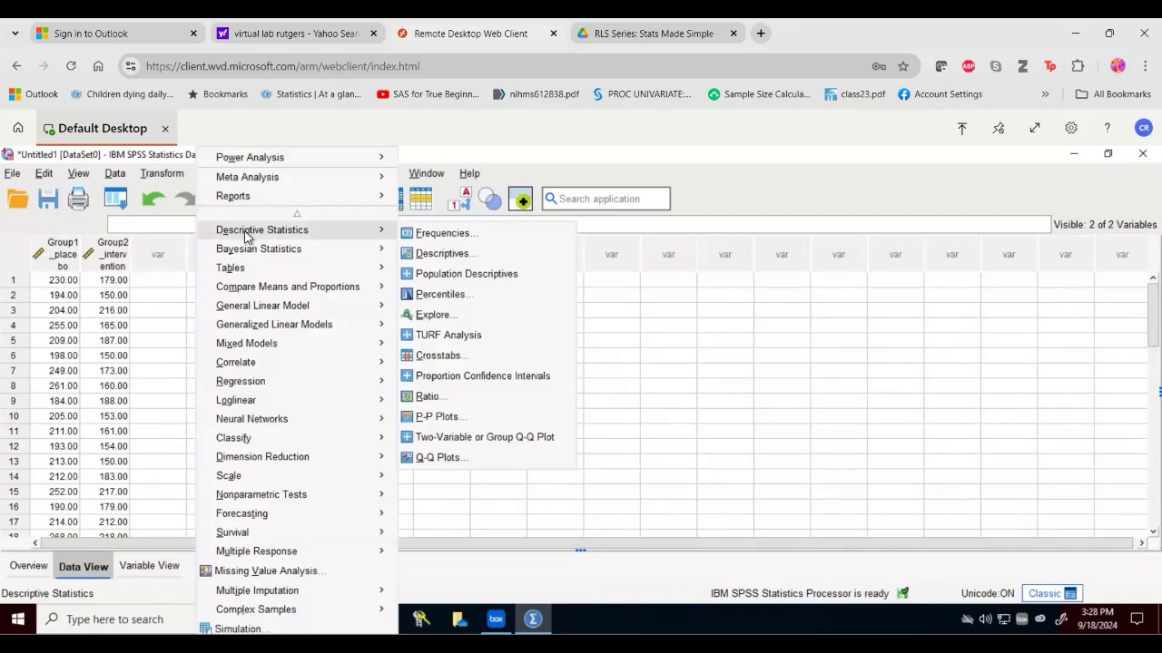
pyautogui.click(466, 315)
pyautogui.moveTo(780, 346); pyautogui.dragTo(589, 251)
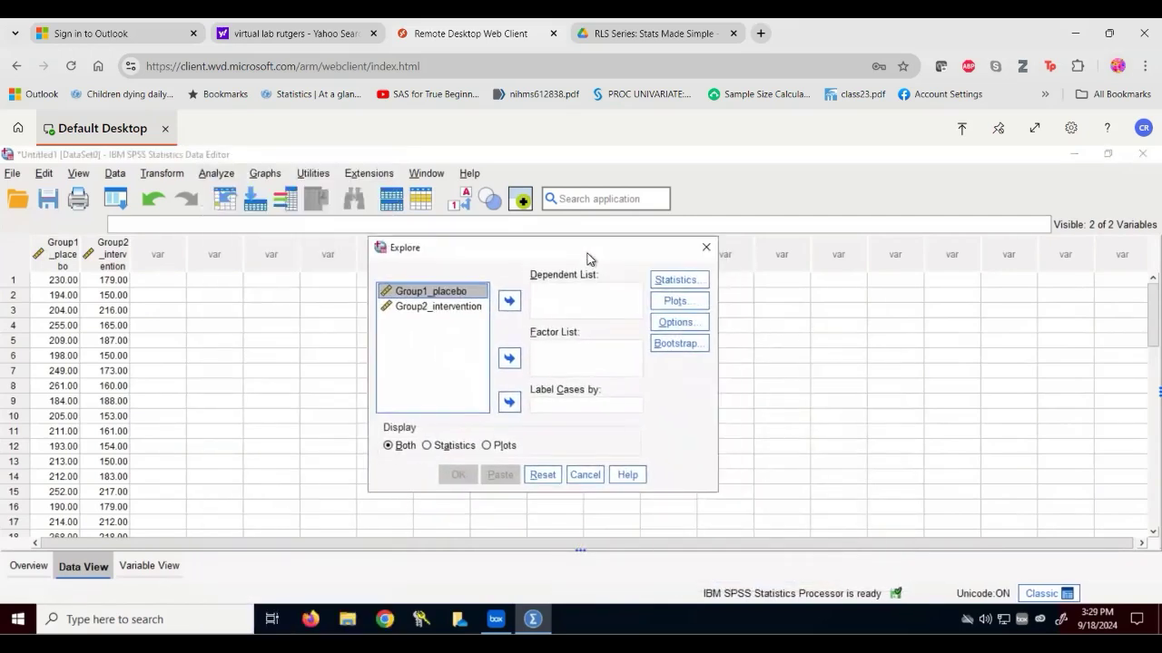
pyautogui.click(509, 303)
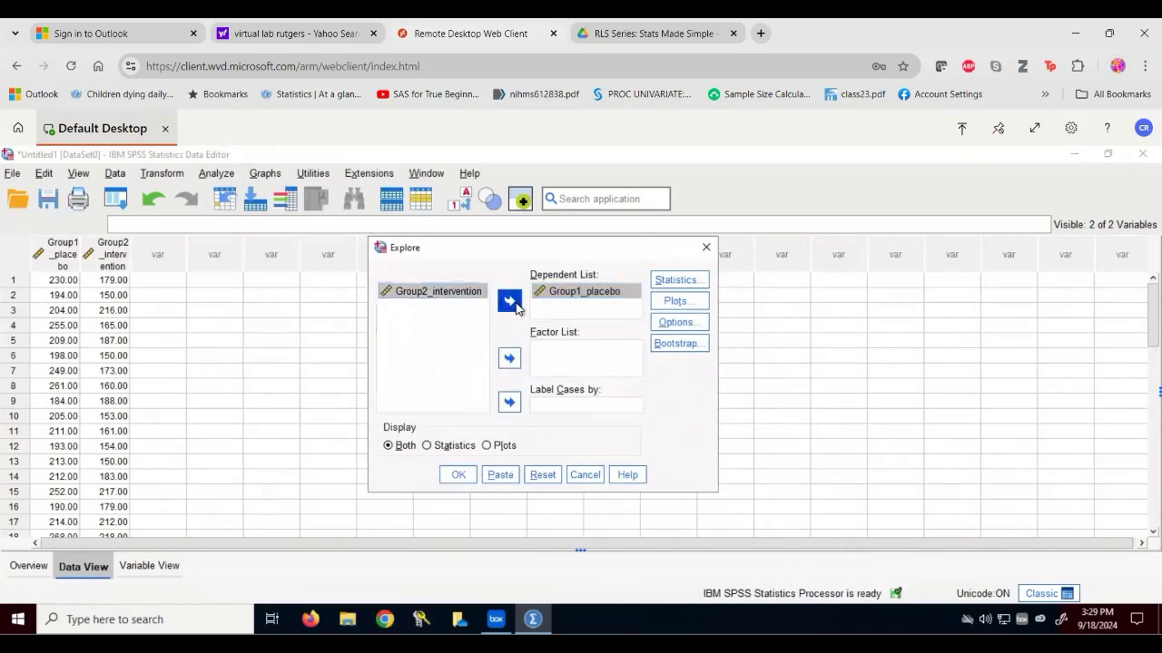
pyautogui.click(513, 304)
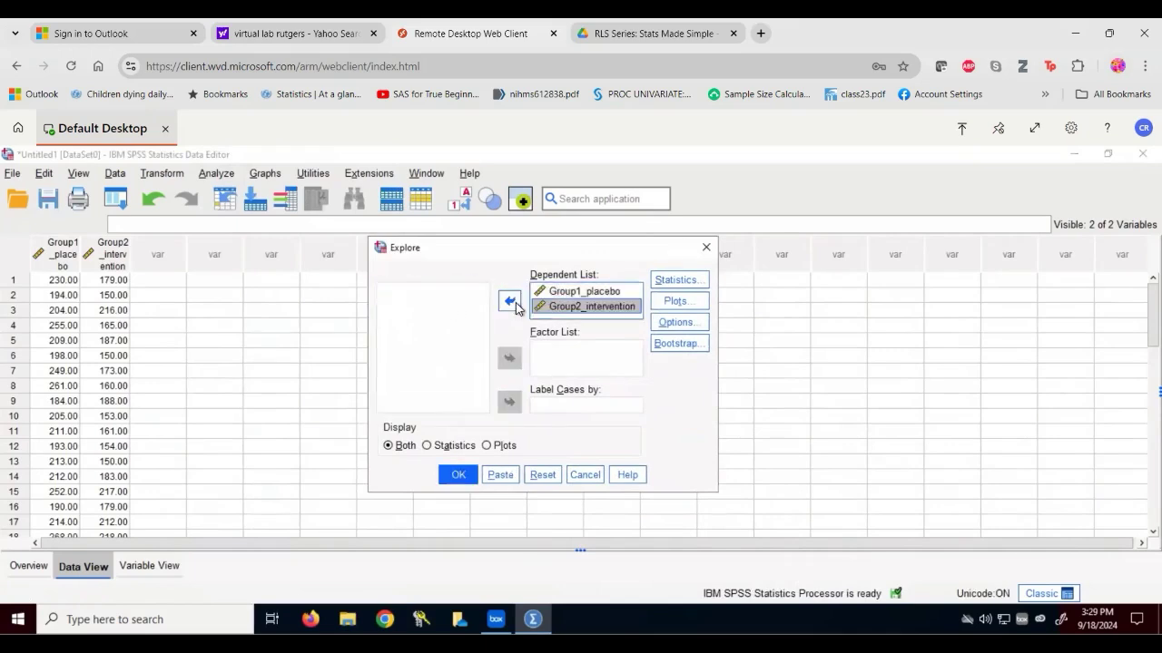
# - Enable Normality plots with tests and run the Explore analysis
pyautogui.click(689, 282)
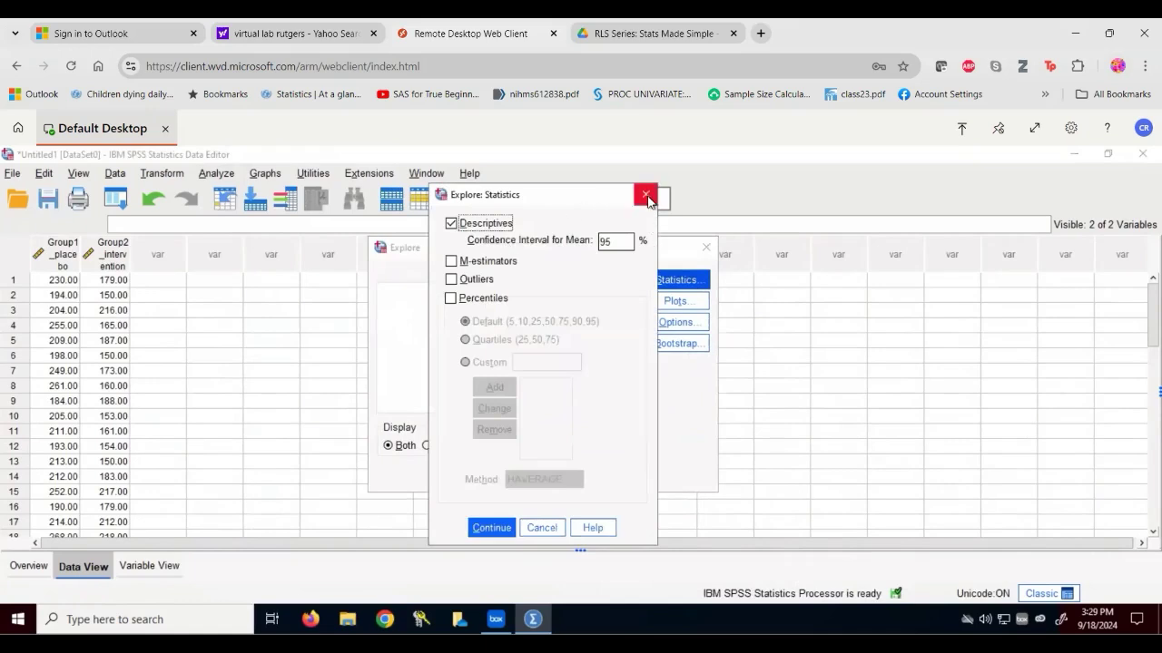
pyautogui.click(646, 196)
pyautogui.click(676, 300)
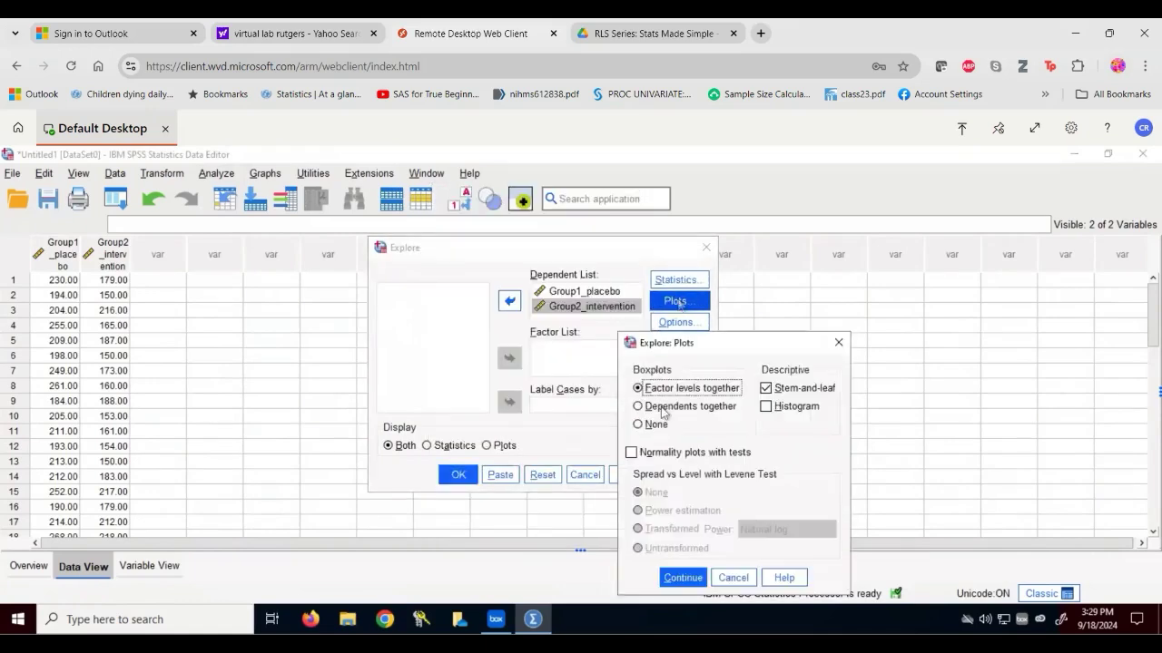
pyautogui.click(633, 454)
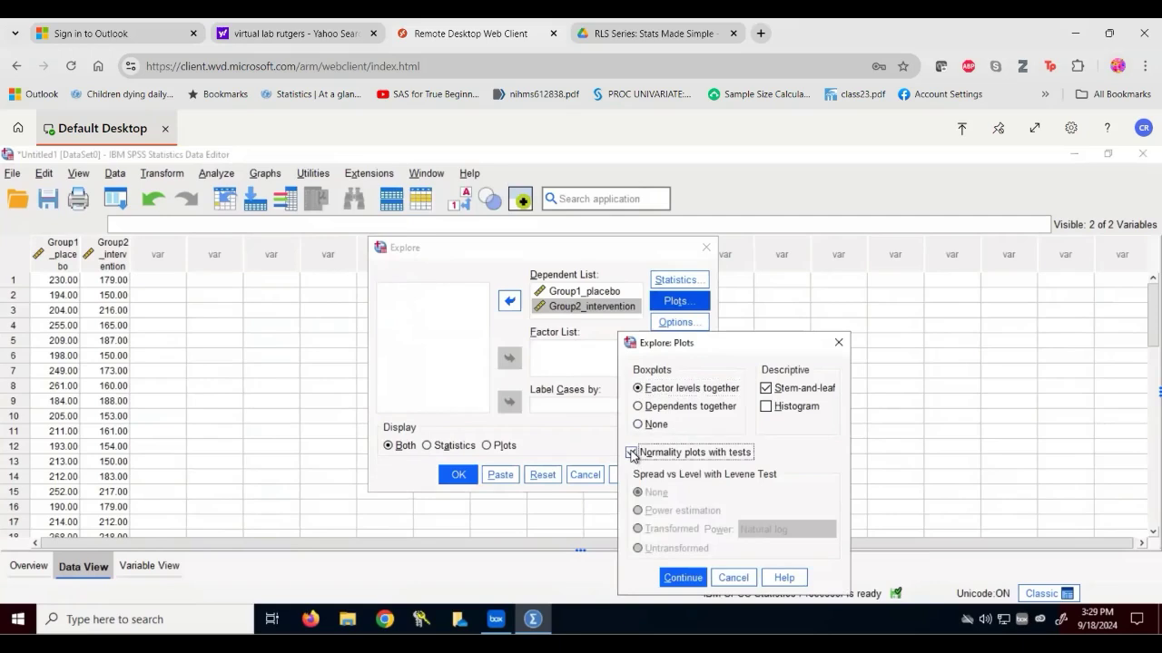
pyautogui.click(680, 578)
pyautogui.click(461, 476)
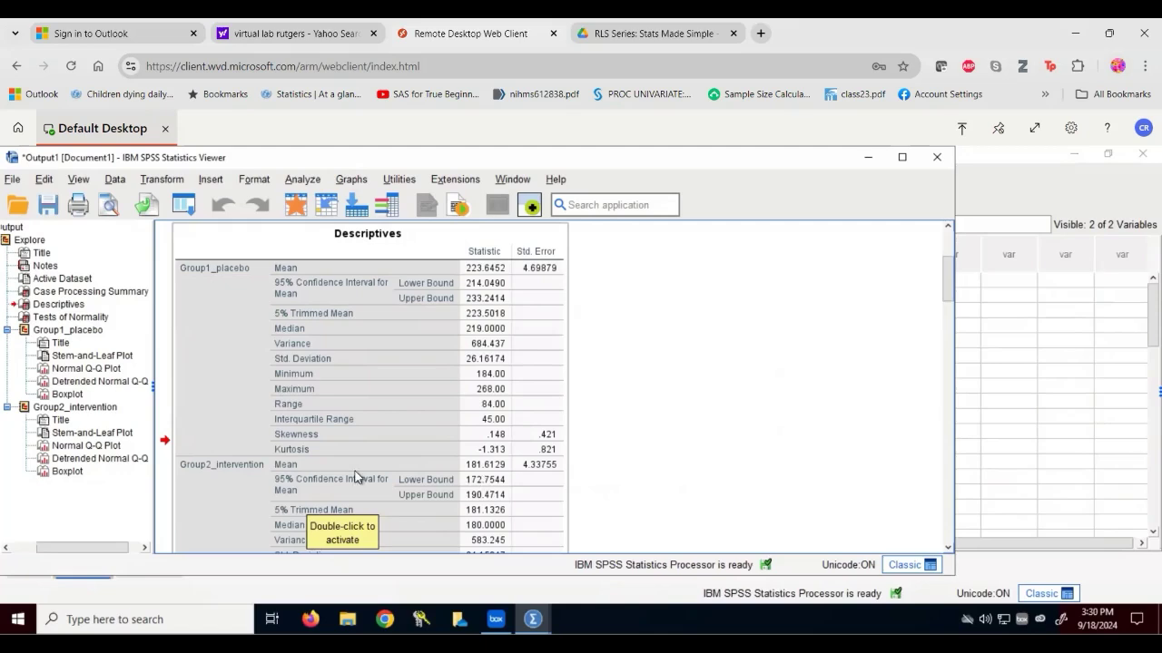
# - Scroll the Viewer past Descriptives to the Tests of Normality table
pyautogui.scroll(-5, 356, 478)
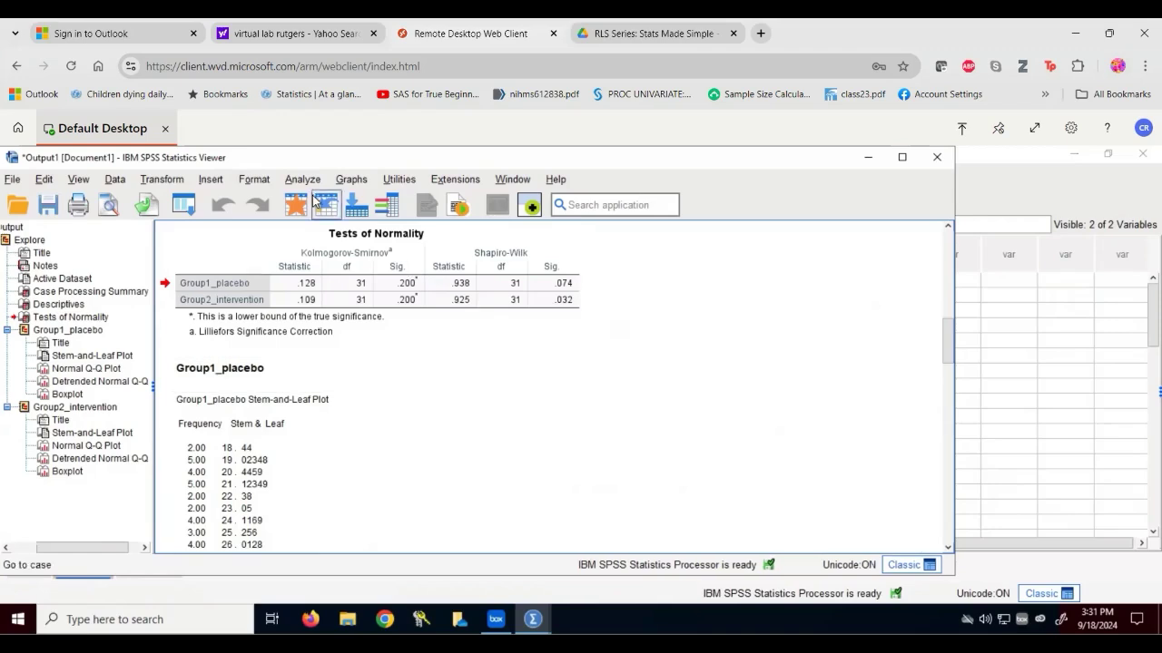
pyautogui.click(307, 182)
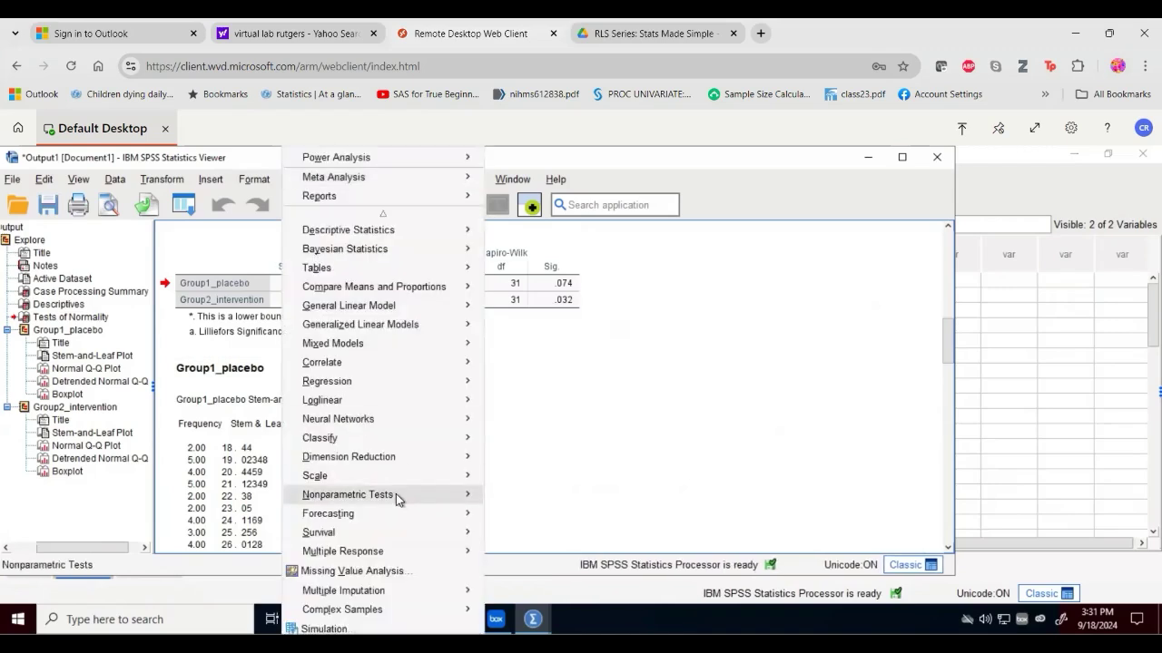
# - Open and close Independent Samples, then reach Nonparametric Tests > Legacy Dialogs
pyautogui.moveTo(395, 499)
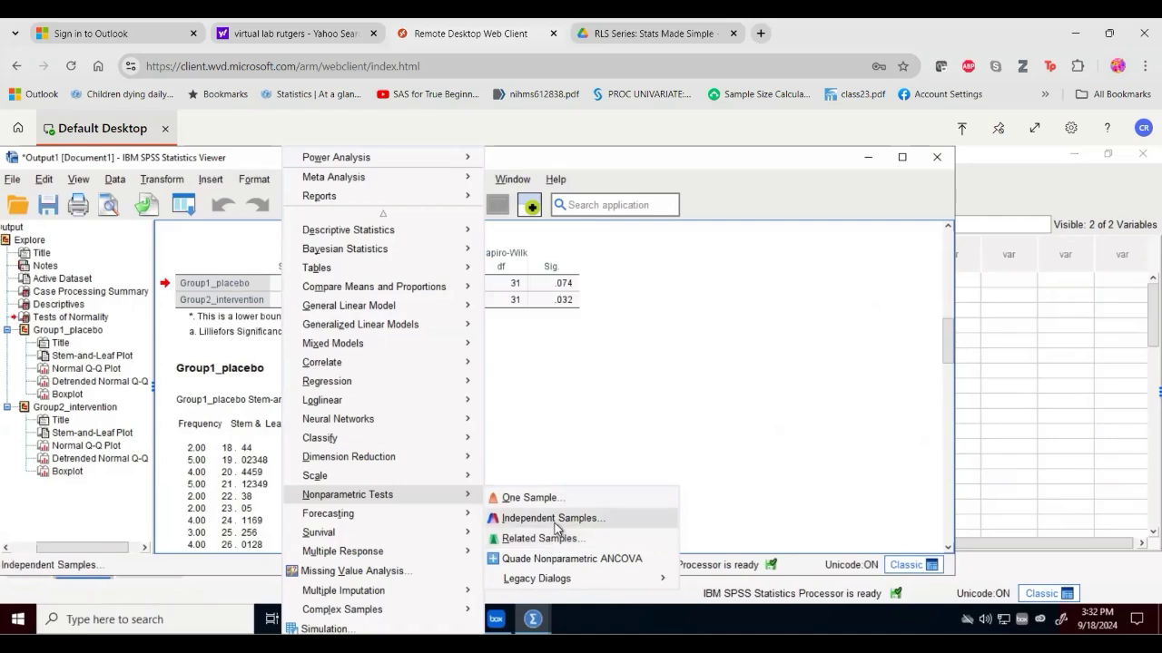
pyautogui.click(552, 519)
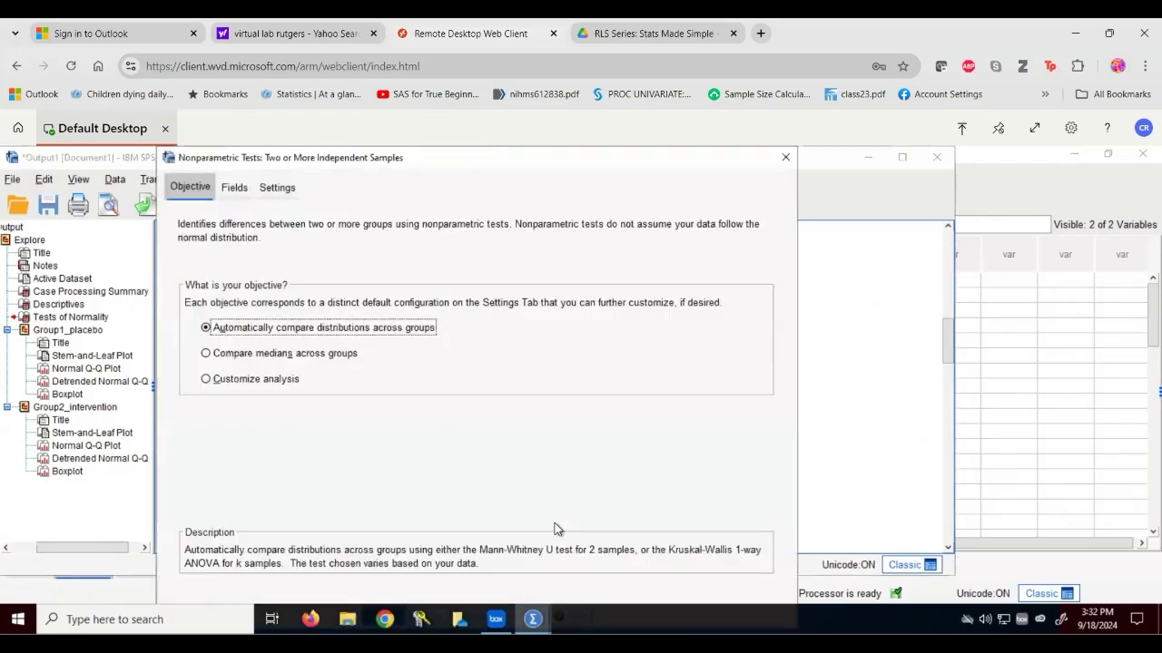
pyautogui.click(785, 160)
pyautogui.click(295, 186)
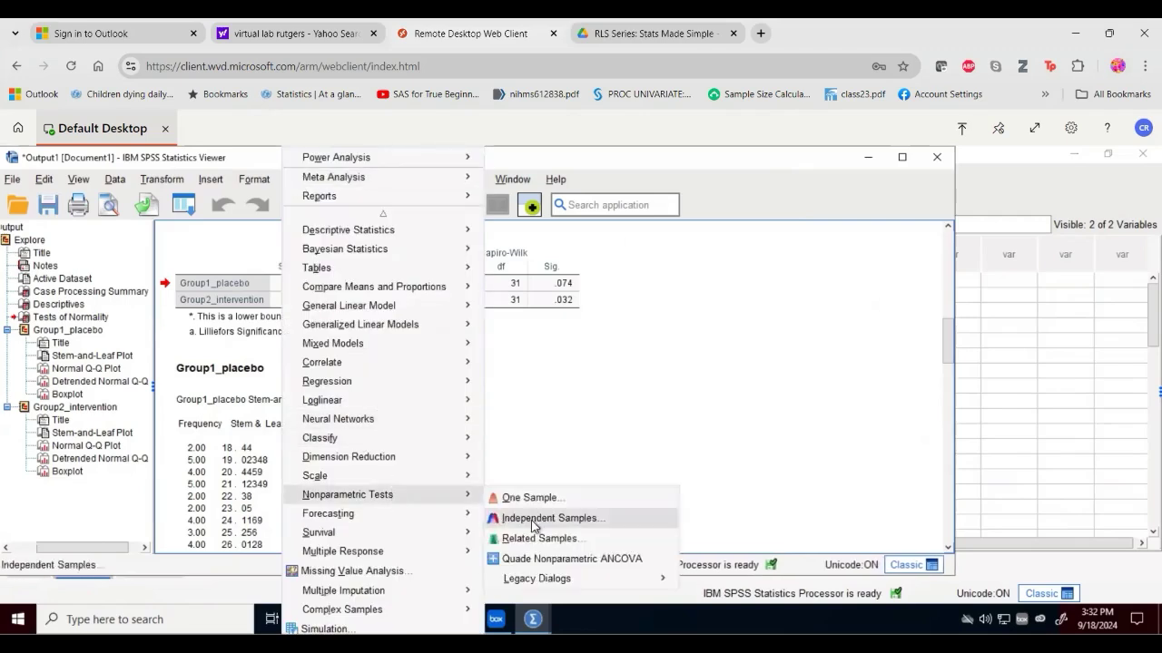
pyautogui.moveTo(581, 575)
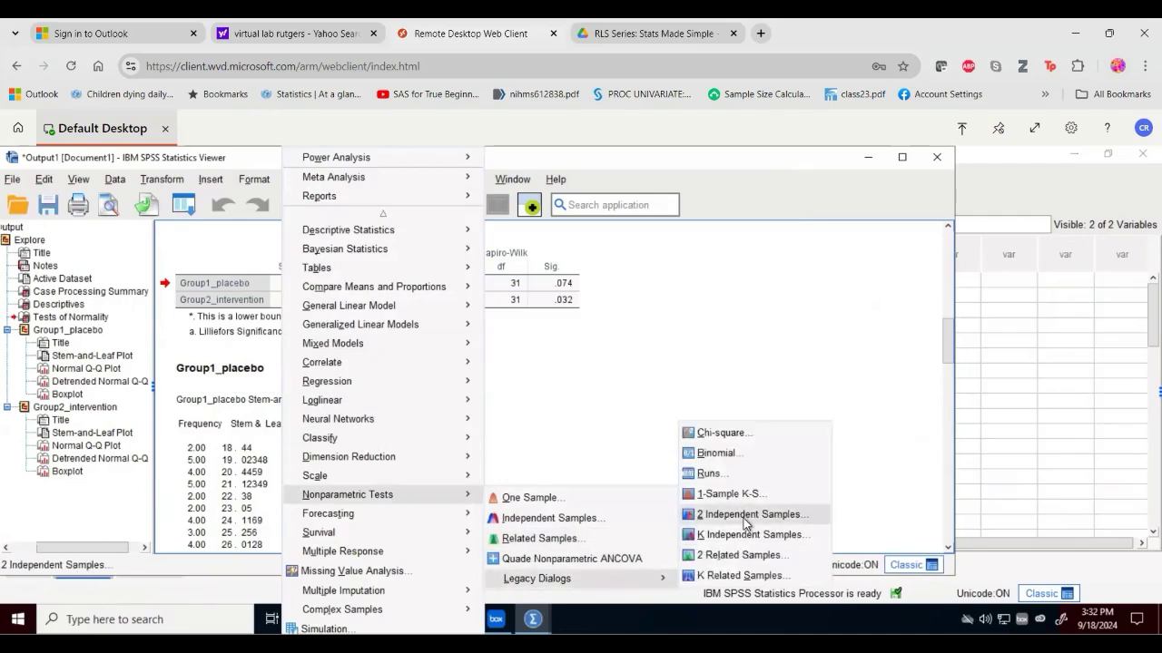
# - Open the two-independent-samples test with Group1_placebo and Group2_intervention as test variables
pyautogui.click(745, 515)
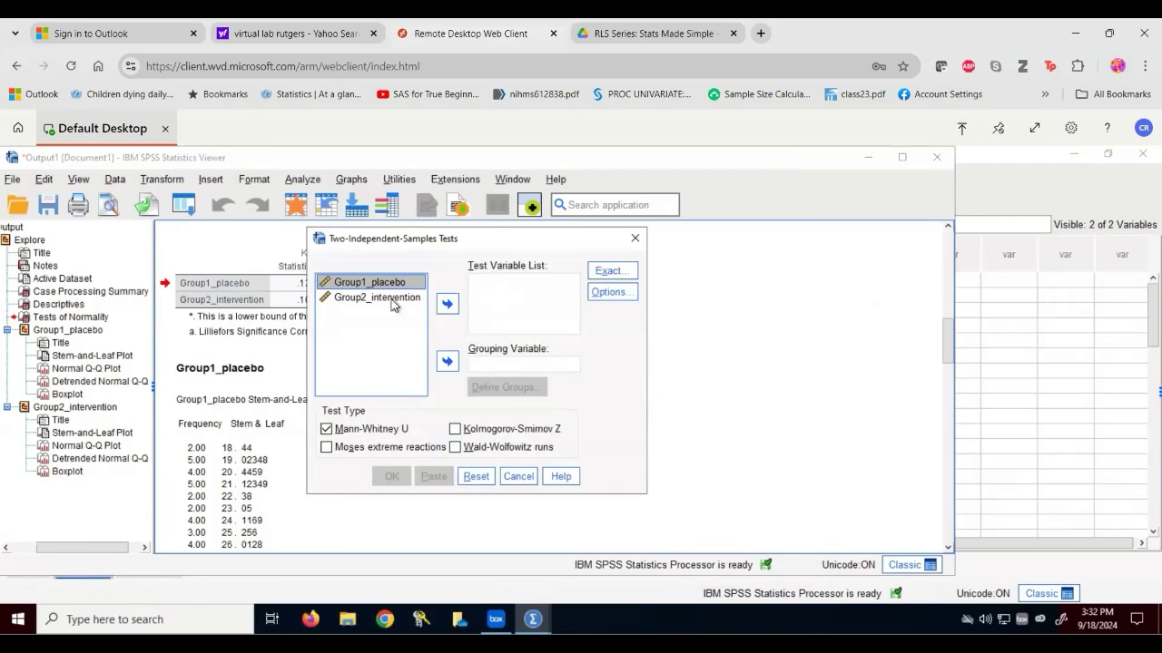
pyautogui.click(442, 303)
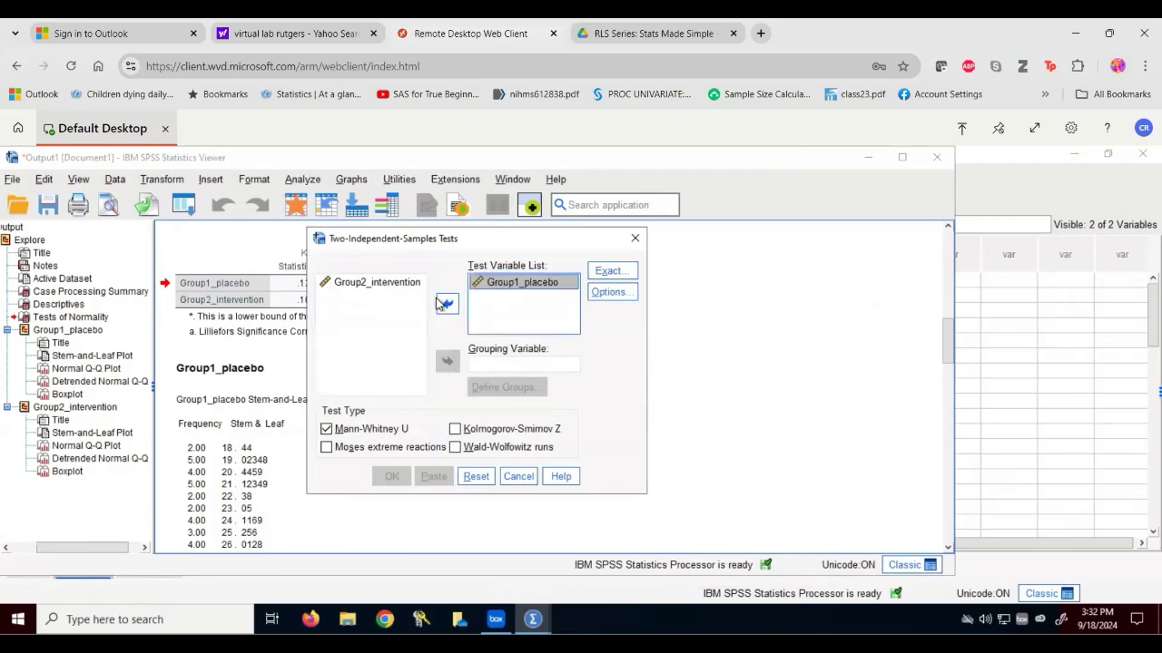
pyautogui.click(382, 285)
pyautogui.click(447, 305)
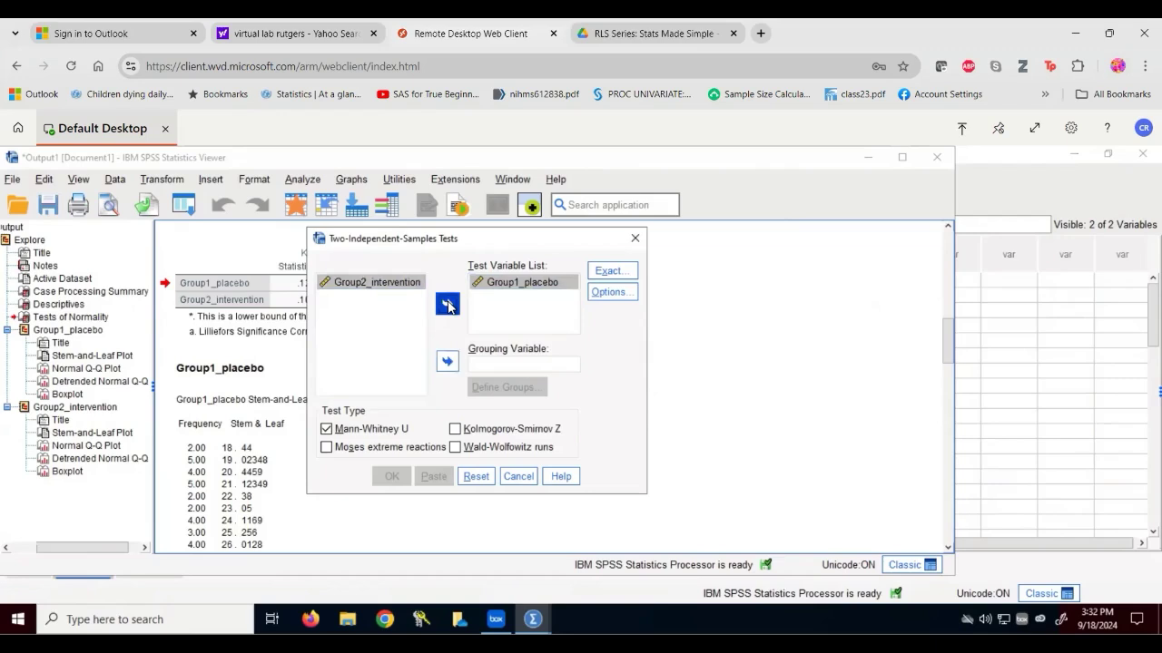
pyautogui.click(533, 364)
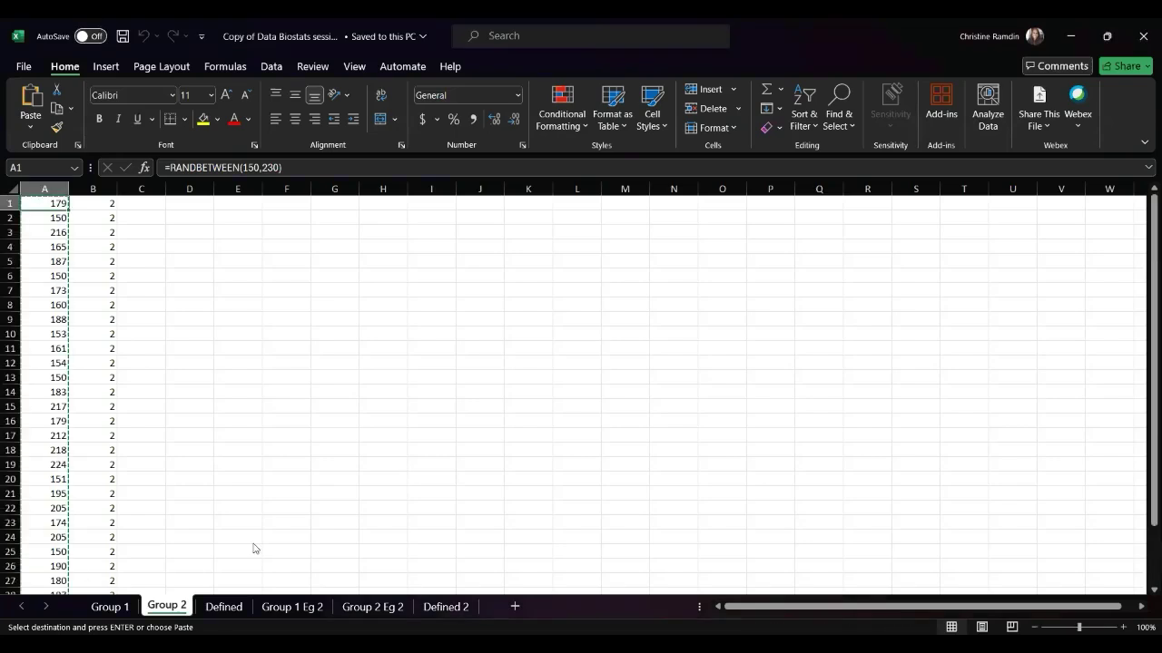
# - Switch to the Defined sheet and browse the weights in column A from A1
pyautogui.hotkey('ctrl', 'pagedown')
pyautogui.click(175, 415)
pyautogui.click(50, 205)
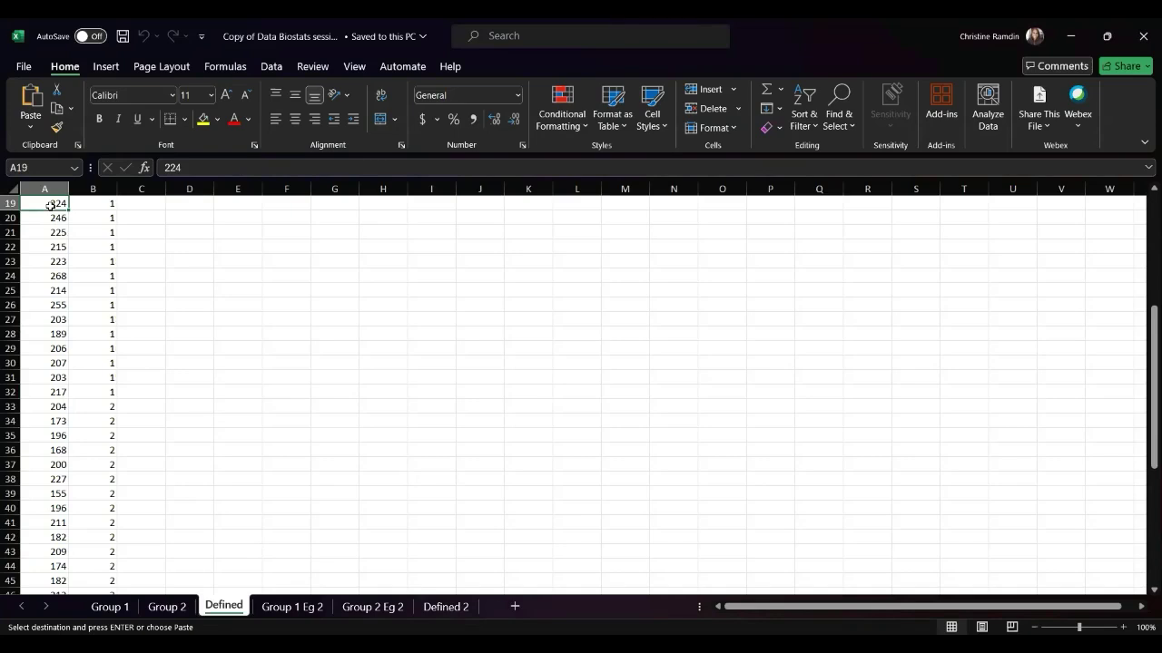
pyautogui.press('Up')
pyautogui.press('Up')
pyautogui.press('Up')
pyautogui.press('Up')
pyautogui.press('Up')
pyautogui.press('Up')
pyautogui.press('Up')
pyautogui.press('Up')
pyautogui.press('Up')
pyautogui.press('Up')
pyautogui.press('Up')
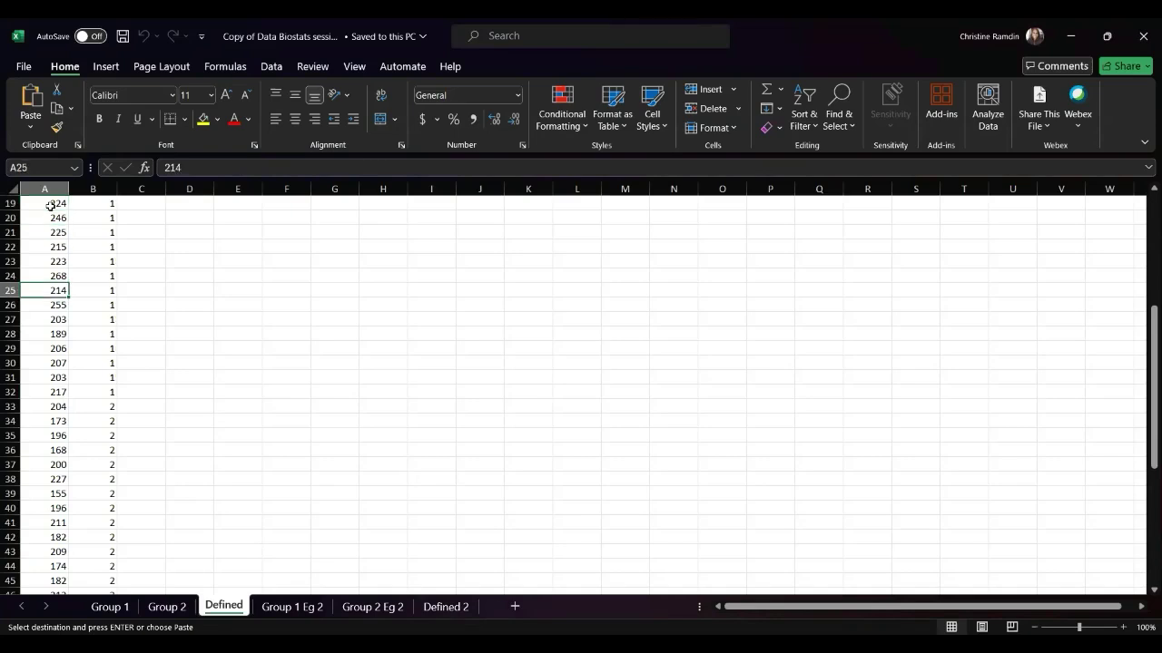
pyautogui.press('Up')
pyautogui.press('Up')
pyautogui.press('Up')
pyautogui.press('Up')
pyautogui.press('Up')
pyautogui.press('Up')
pyautogui.press('Up')
pyautogui.press('Down')
pyautogui.press('Down')
pyautogui.press('Down')
pyautogui.press('Down')
pyautogui.press('Down')
pyautogui.press('Down')
pyautogui.press('Down')
pyautogui.press('Down')
pyautogui.press('Down')
pyautogui.press('Down')
pyautogui.press('Down')
pyautogui.press('Down')
pyautogui.press('Down')
pyautogui.press('Down')
pyautogui.press('Down')
pyautogui.press('Down')
pyautogui.press('Down')
pyautogui.press('Down')
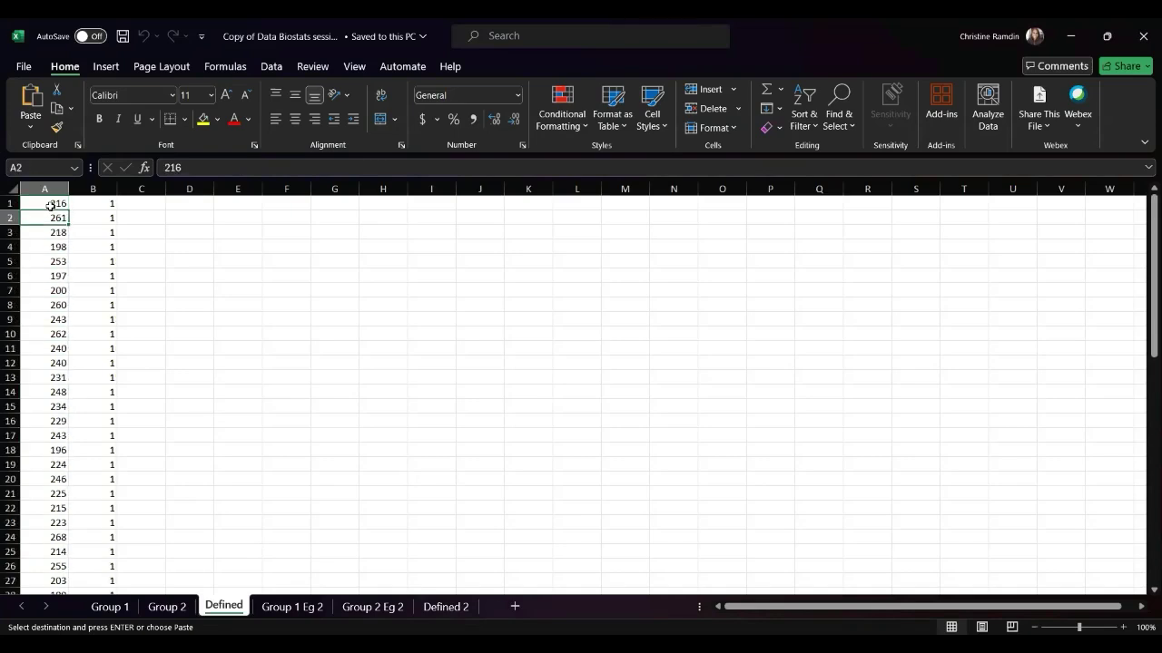
pyautogui.press('Down')
pyautogui.press('Down')
pyautogui.press('Down')
pyautogui.press('Down')
pyautogui.press('Down')
pyautogui.press('Down')
pyautogui.press('Down')
pyautogui.press('Down')
pyautogui.press('Down')
pyautogui.press('Down')
pyautogui.press('Down')
pyautogui.press('Down')
pyautogui.press('Down')
pyautogui.press('Down')
pyautogui.press('Down')
pyautogui.press('Down')
pyautogui.press('Down')
pyautogui.press('Down')
pyautogui.press('Down')
pyautogui.press('Down')
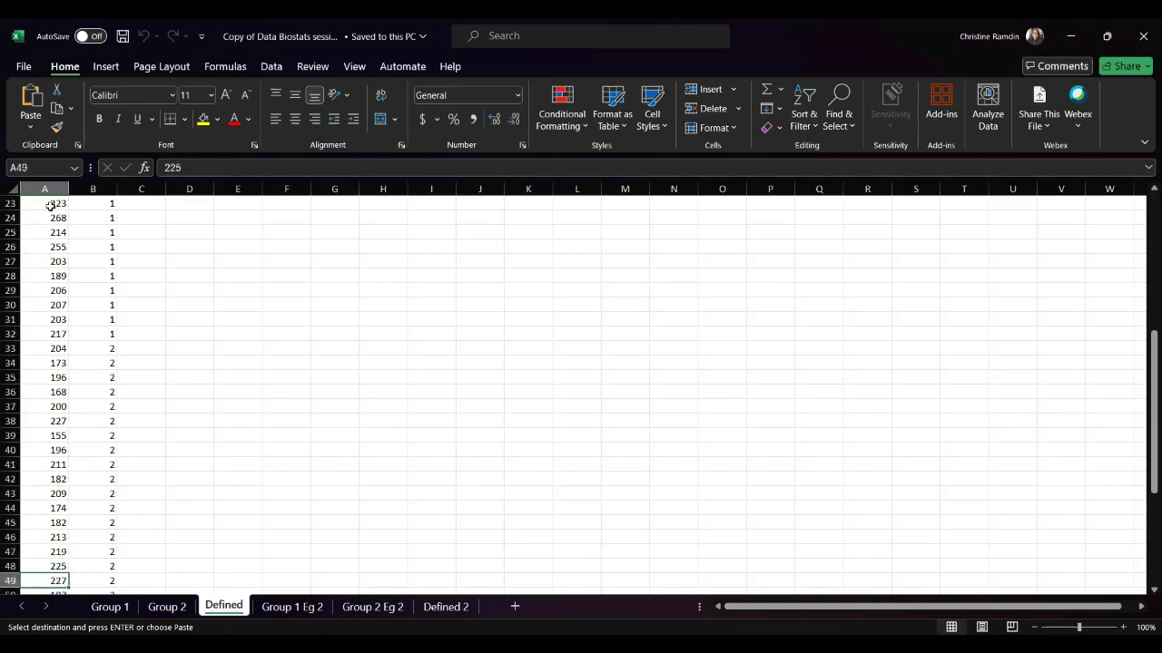
pyautogui.press('Up')
pyautogui.press('Up')
pyautogui.press('Up')
pyautogui.press('Up')
pyautogui.press('Up')
pyautogui.press('Up')
pyautogui.press('Up')
pyautogui.press('Up')
pyautogui.press('Up')
pyautogui.press('Up')
pyautogui.press('Up')
pyautogui.press('Up')
pyautogui.press('Up')
pyautogui.press('Up')
pyautogui.press('Up')
pyautogui.press('Up')
pyautogui.press('Up')
pyautogui.press('Up')
pyautogui.press('Up')
pyautogui.press('Up')
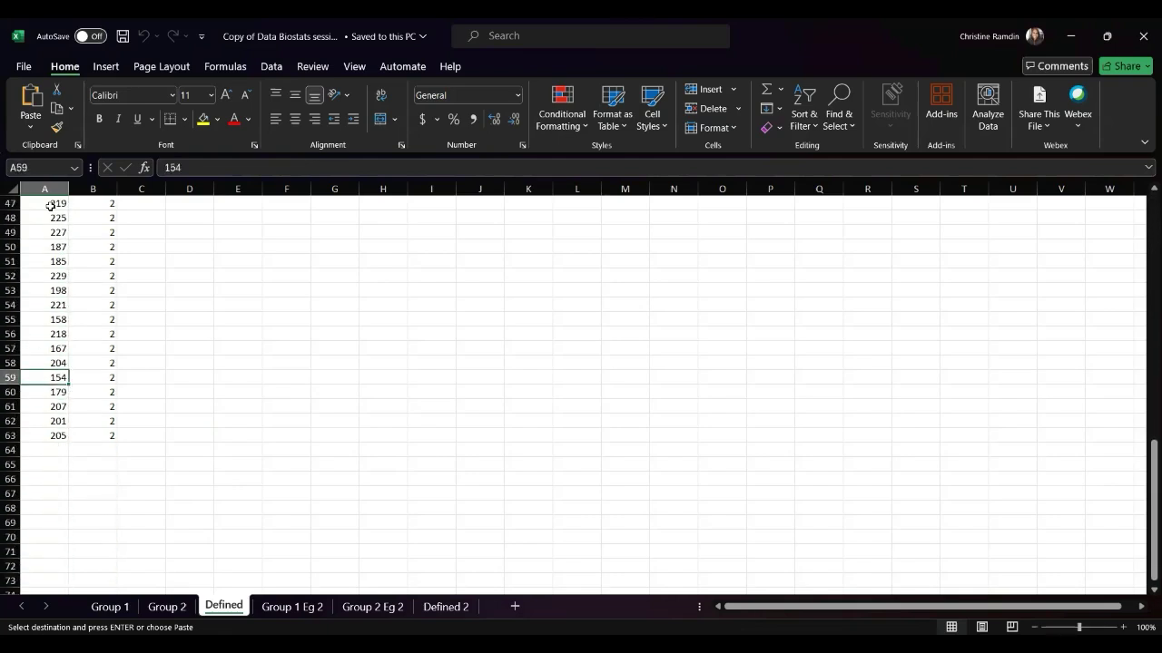
pyautogui.press('Up')
pyautogui.press('Up')
pyautogui.press('Up')
pyautogui.press('Up')
pyautogui.press('Up')
pyautogui.press('Up')
pyautogui.press('Up')
pyautogui.press('Up')
pyautogui.press('Up')
pyautogui.press('Up')
pyautogui.press('Up')
pyautogui.press('Up')
pyautogui.press('Up')
pyautogui.press('Up')
pyautogui.press('Up')
pyautogui.press('Up')
pyautogui.press('Up')
pyautogui.press('Up')
pyautogui.press('Up')
pyautogui.press('Up')
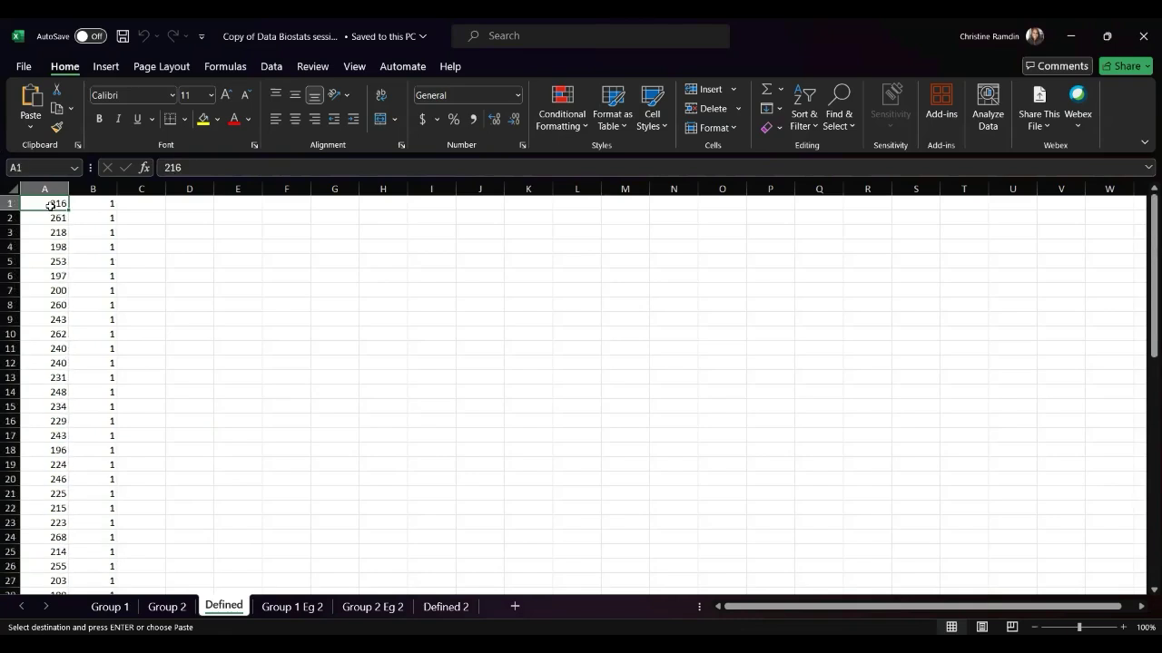
# - Check the group codes in column B, through group 2 down to B63
pyautogui.press('Right')
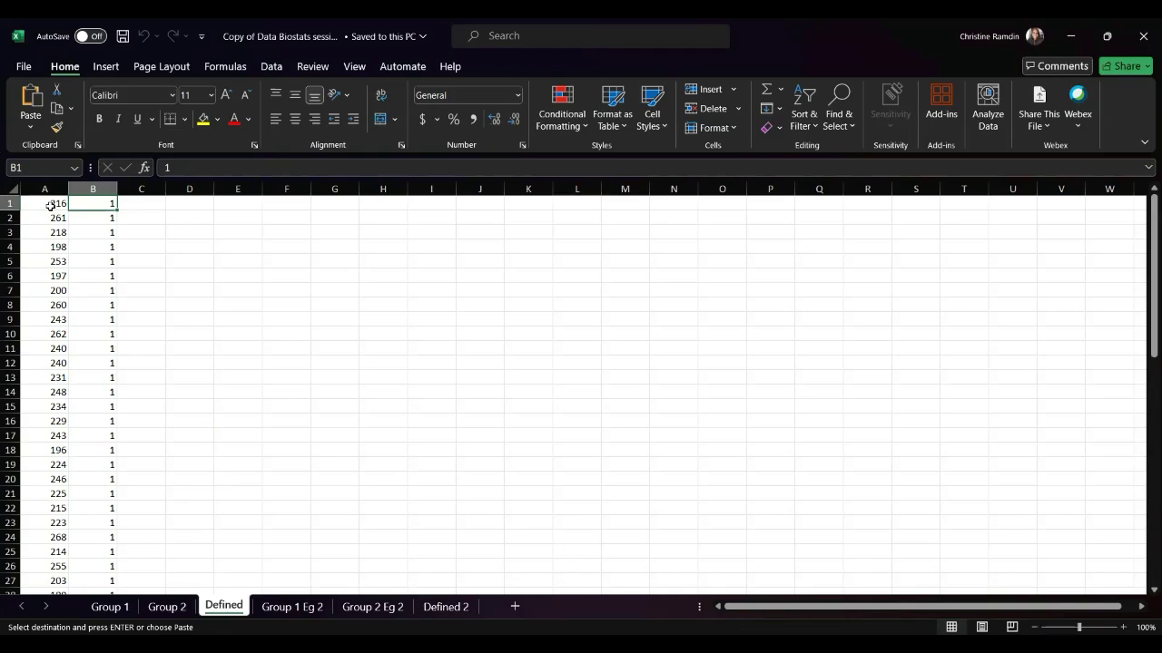
pyautogui.press('Left')
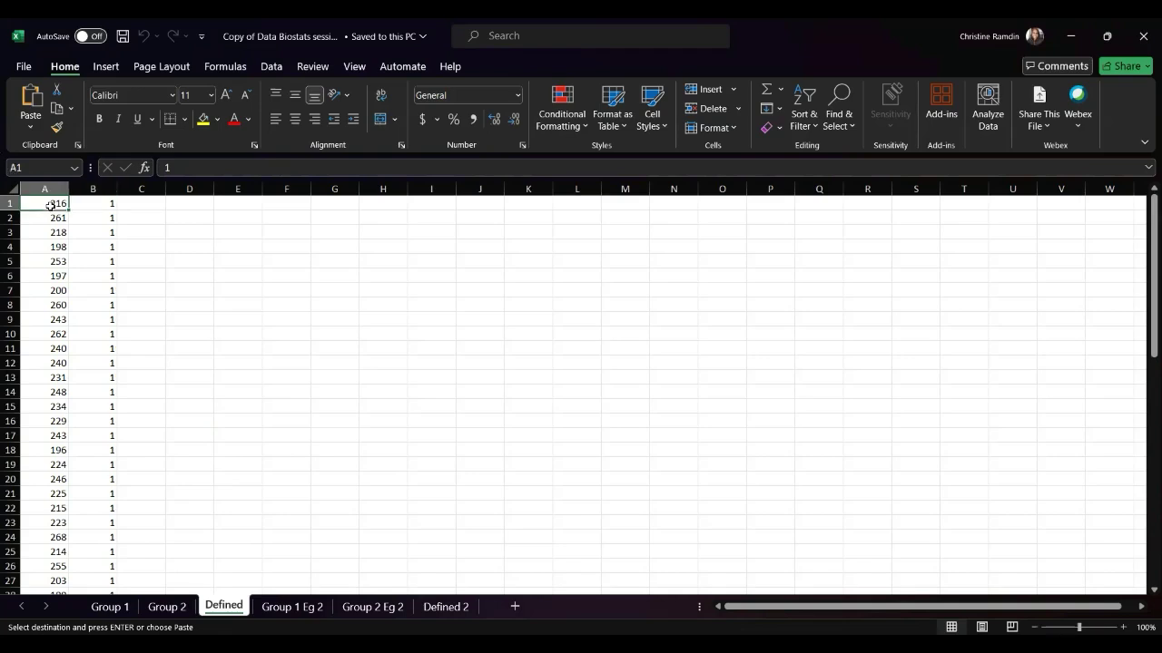
pyautogui.press('Right')
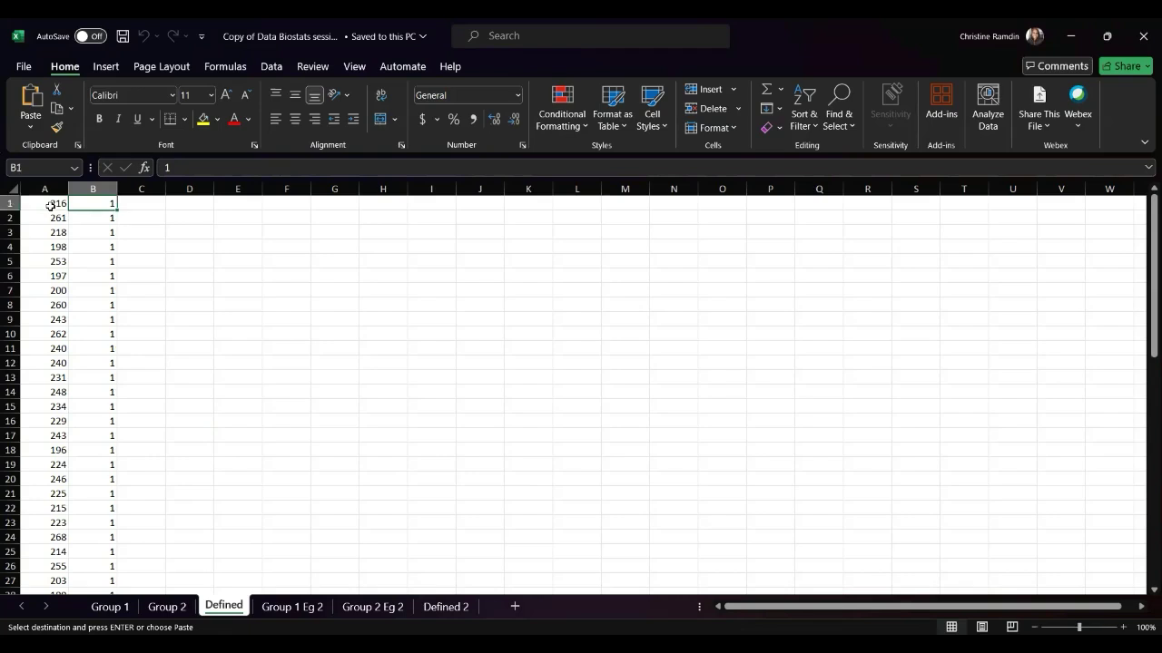
pyautogui.press('Left')
pyautogui.press('Right')
pyautogui.press('Down')
pyautogui.press('Down')
pyautogui.press('Down')
pyautogui.press('Down')
pyautogui.press('Down')
pyautogui.press('Down')
pyautogui.press('Down')
pyautogui.press('Down')
pyautogui.press('Down')
pyautogui.press('Down')
pyautogui.press('Down')
pyautogui.press('Down')
pyautogui.press('Down')
pyautogui.press('Down')
pyautogui.press('Down')
pyautogui.press('Down')
pyautogui.press('Down')
pyautogui.press('Down')
pyautogui.press('Down')
pyautogui.press('Down')
pyautogui.press('Down')
pyautogui.press('Down')
pyautogui.press('Down')
pyautogui.press('Down')
pyautogui.press('Down')
pyautogui.press('Down')
pyautogui.press('Down')
pyautogui.press('Down')
pyautogui.press('Down')
pyautogui.press('Down')
pyautogui.press('Down')
pyautogui.press('Down')
pyautogui.press('Down')
pyautogui.press('Down')
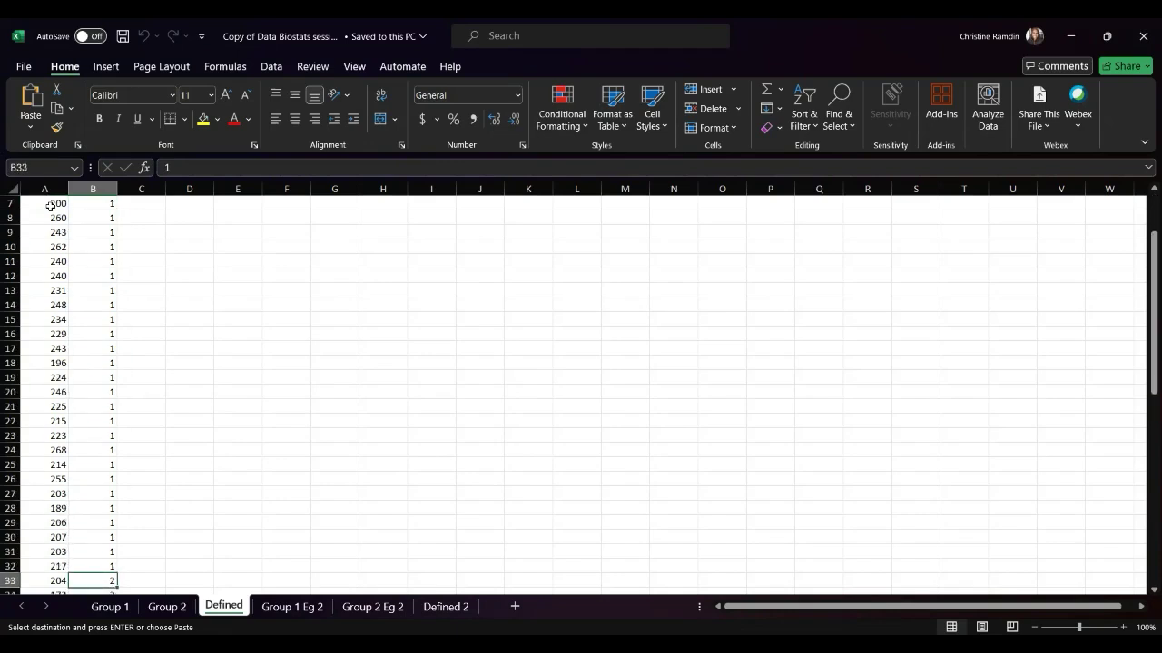
pyautogui.press('Up')
pyautogui.press('Up')
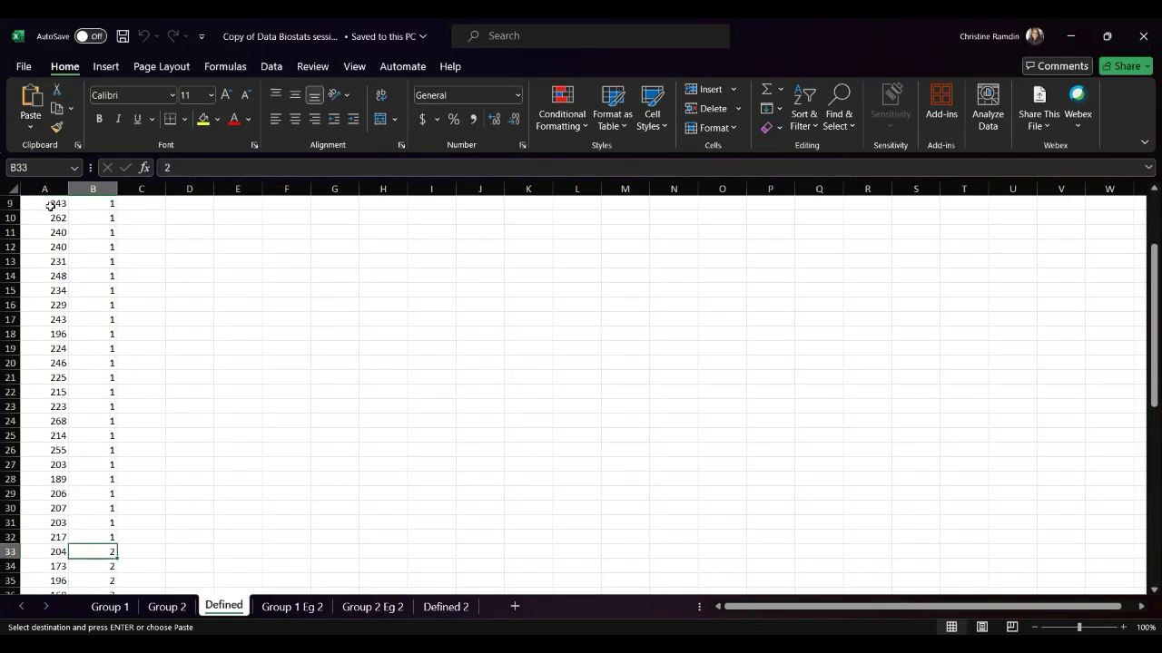
pyautogui.press('Down')
pyautogui.press('Down')
pyautogui.press('Down')
pyautogui.press('Down')
pyautogui.press('Down')
pyautogui.press('Down')
pyautogui.press('Down')
pyautogui.press('Down')
pyautogui.press('Down')
pyautogui.press('Down')
pyautogui.press('Down')
pyautogui.press('Down')
pyautogui.press('Down')
pyautogui.press('Down')
pyautogui.press('Down')
pyautogui.press('Down')
pyautogui.press('Down')
pyautogui.press('Down')
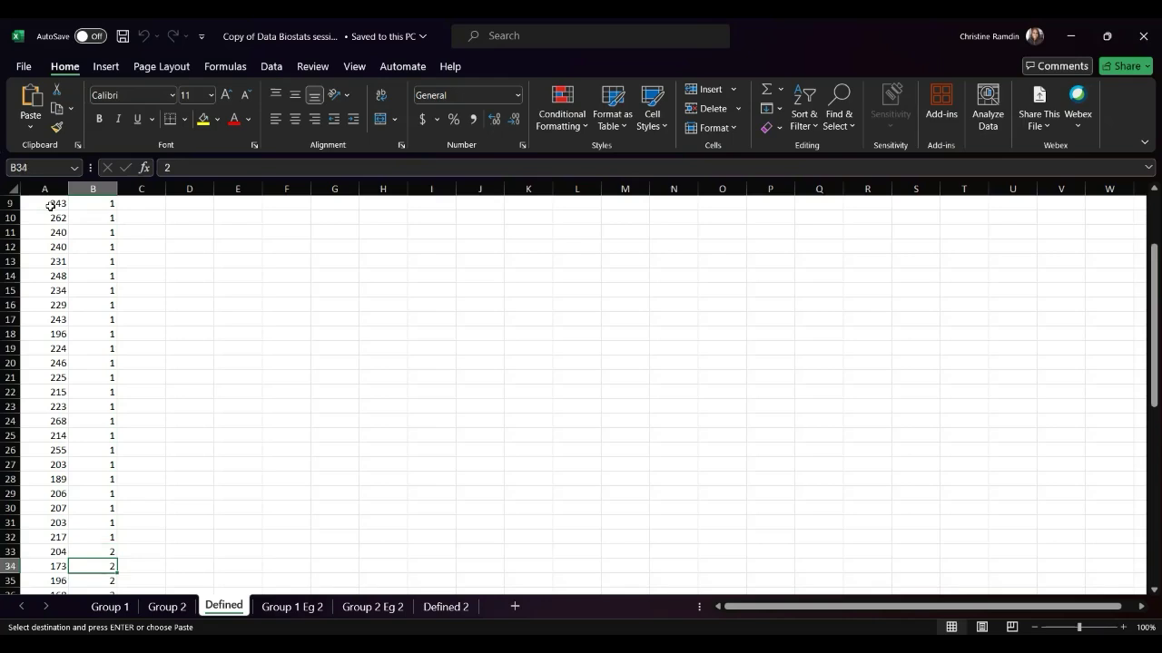
pyautogui.press('Down')
pyautogui.press('Down')
pyautogui.press('Down')
pyautogui.press('Down')
pyautogui.press('Down')
pyautogui.press('Down')
pyautogui.press('Down')
pyautogui.press('Down')
pyautogui.press('Down')
pyautogui.press('Down')
pyautogui.press('Down')
pyautogui.press('Down')
pyautogui.press('Down')
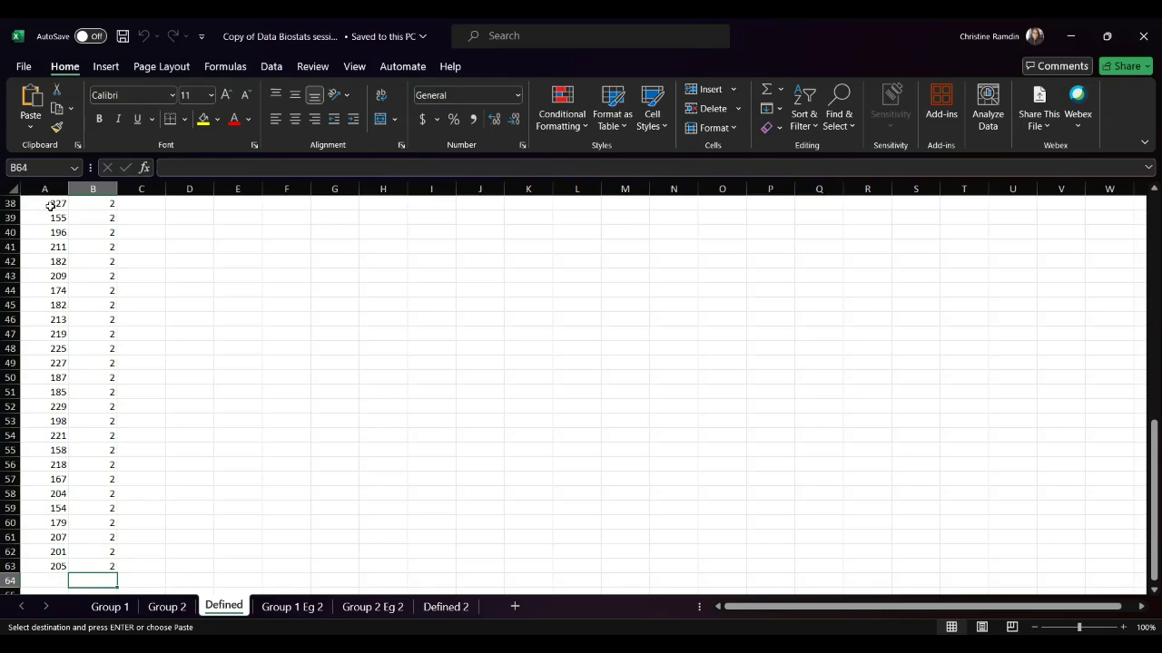
pyautogui.press('Up')
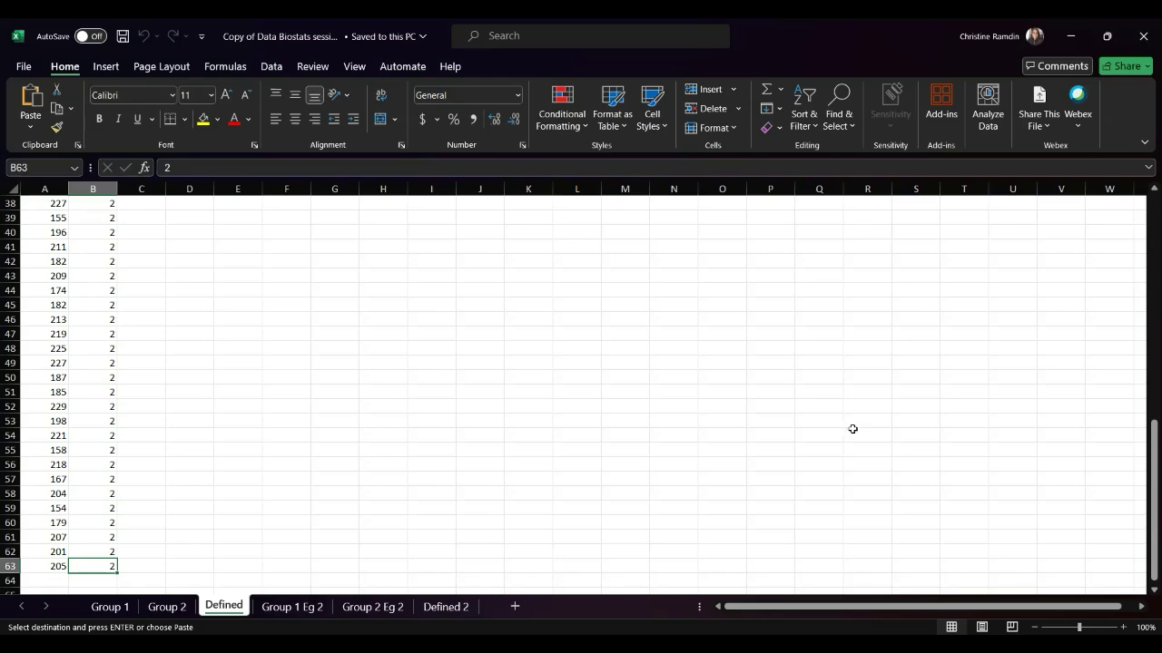
# - Select the weights and group codes in columns A and B from row 1
pyautogui.click(626, 391)
pyautogui.moveTo(106, 566); pyautogui.dragTo(35, 556)
pyautogui.click(259, 510)
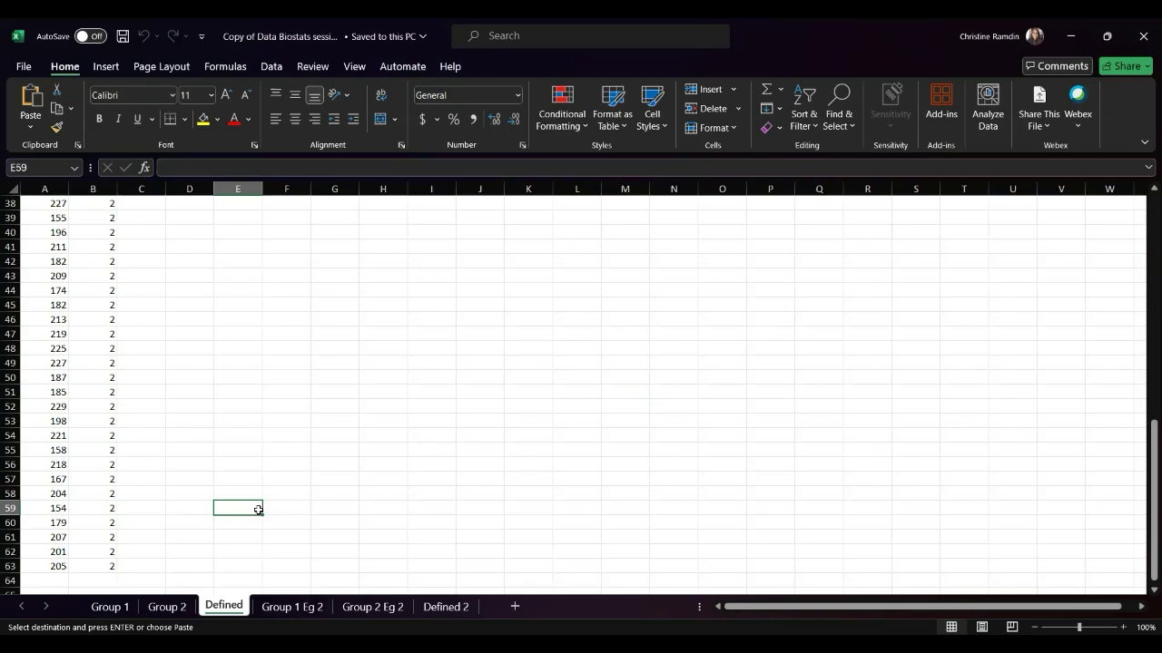
pyautogui.press('Up')
pyautogui.press('Up')
pyautogui.press('Up')
pyautogui.press('Up')
pyautogui.press('Up')
pyautogui.press('Up')
pyautogui.press('Up')
pyautogui.press('Up')
pyautogui.press('Up')
pyautogui.press('Up')
pyautogui.press('Up')
pyautogui.press('Up')
pyautogui.press('Up')
pyautogui.press('Up')
pyautogui.press('Up')
pyautogui.press('Up')
pyautogui.press('Up')
pyautogui.press('Up')
pyautogui.press('Up')
pyautogui.press('Up')
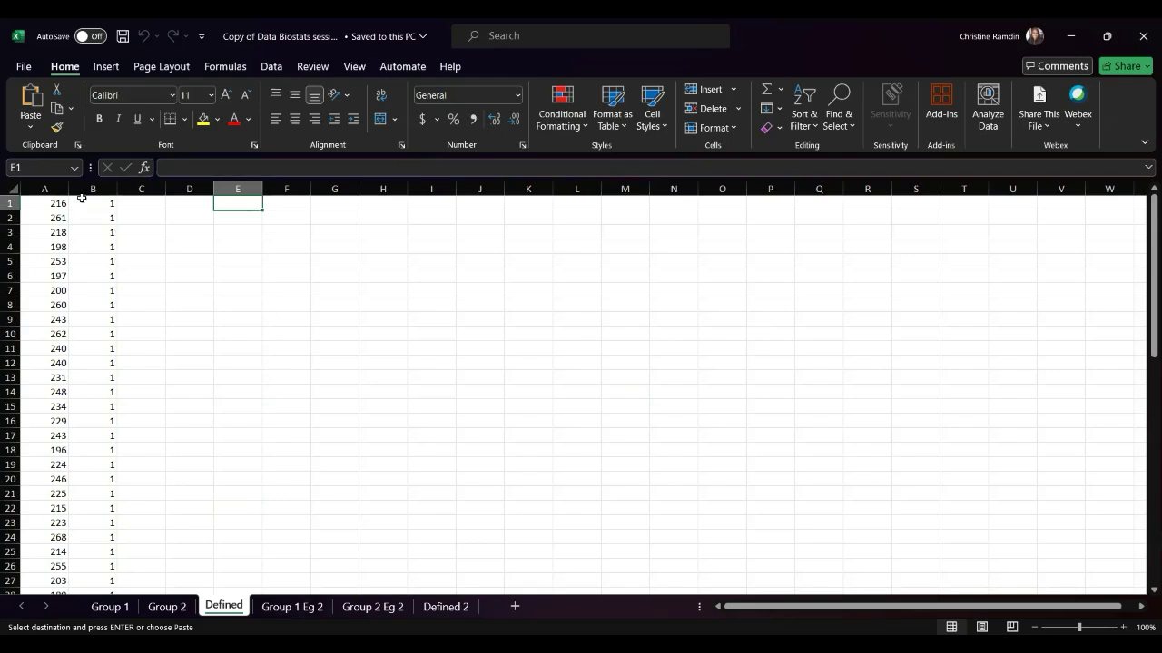
pyautogui.moveTo(51, 205); pyautogui.dragTo(118, 580)
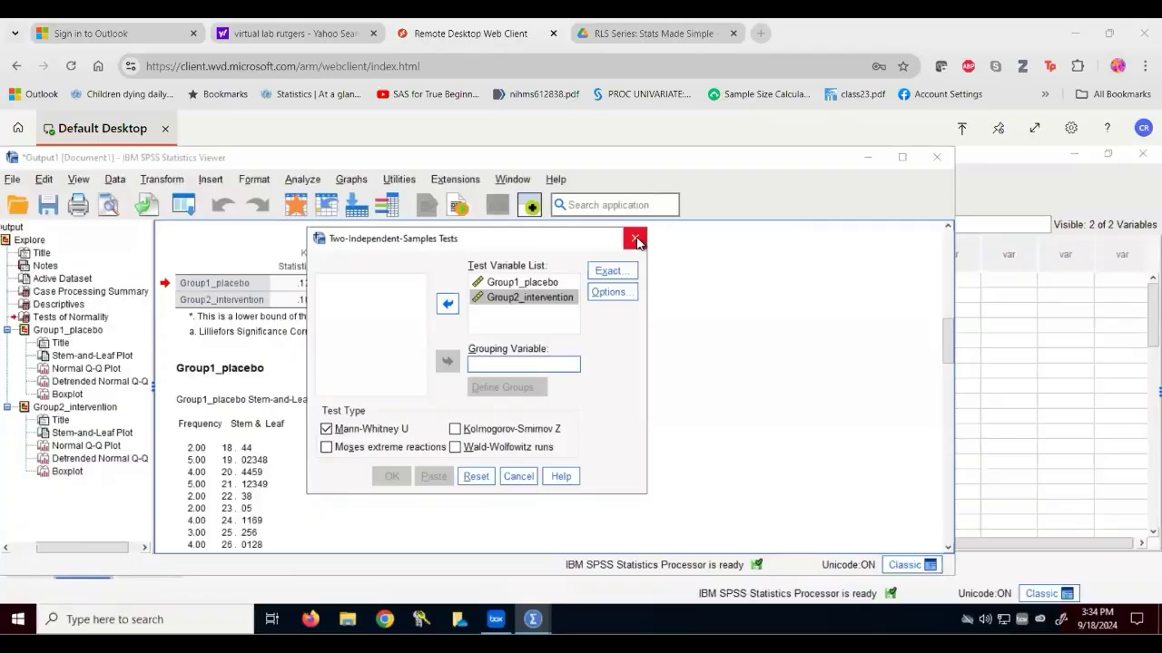
# - Close the test dialog and paste the weights and group codes into Data View's third column
pyautogui.click(637, 240)
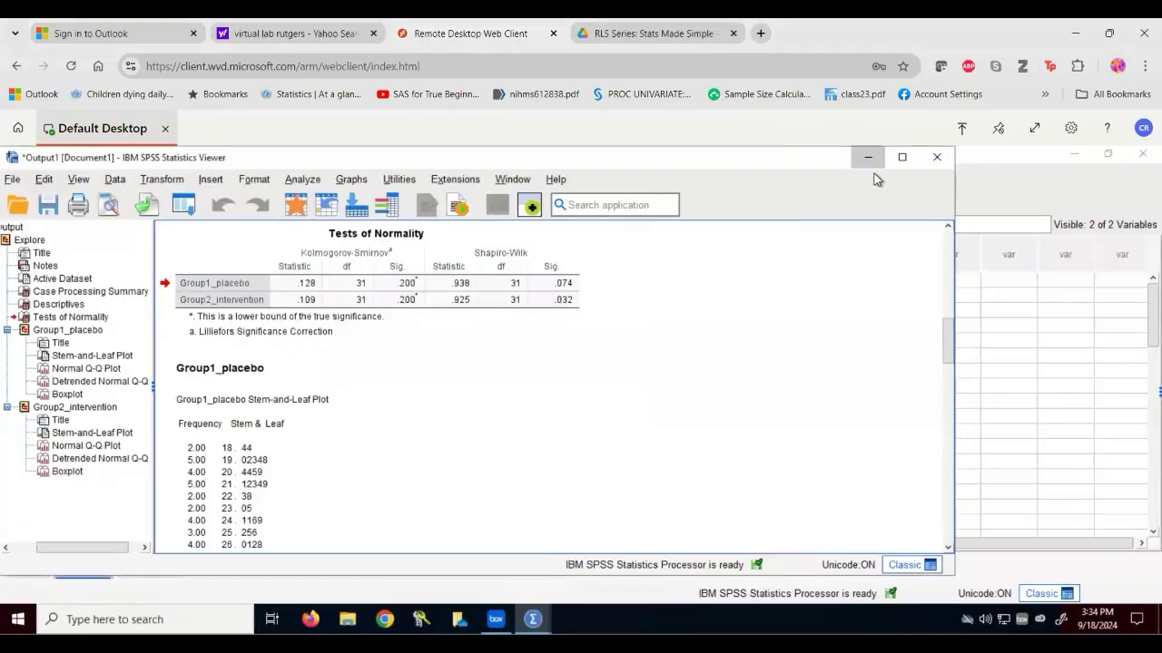
pyautogui.click(873, 170)
pyautogui.click(170, 278)
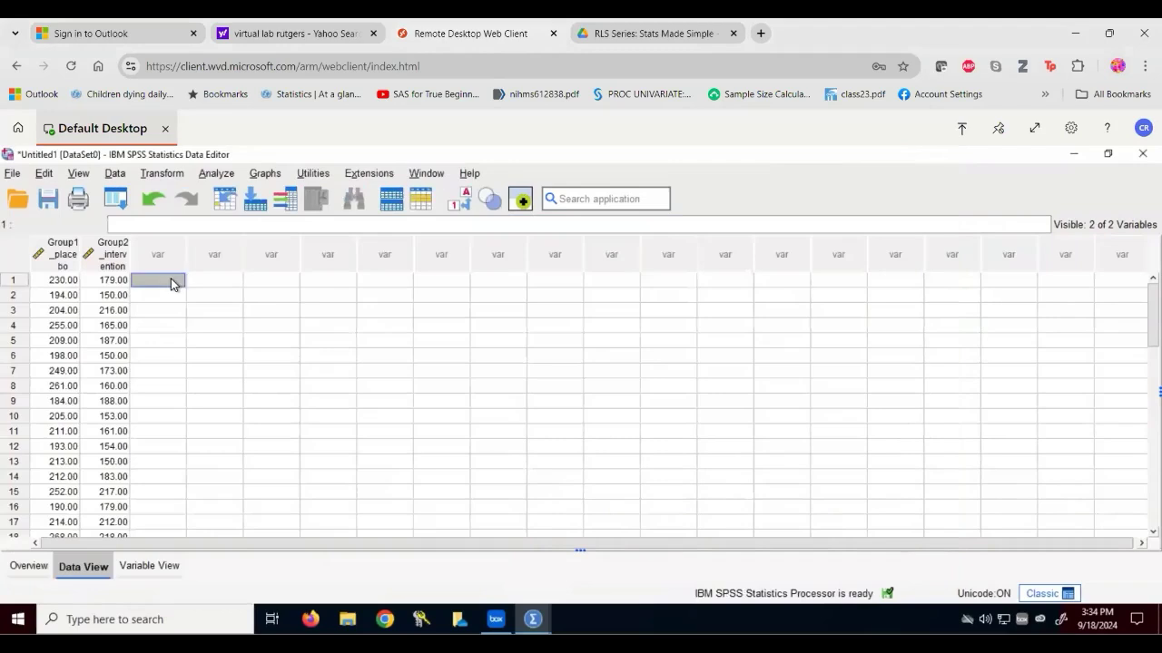
pyautogui.hotkey('ctrl', 'v')
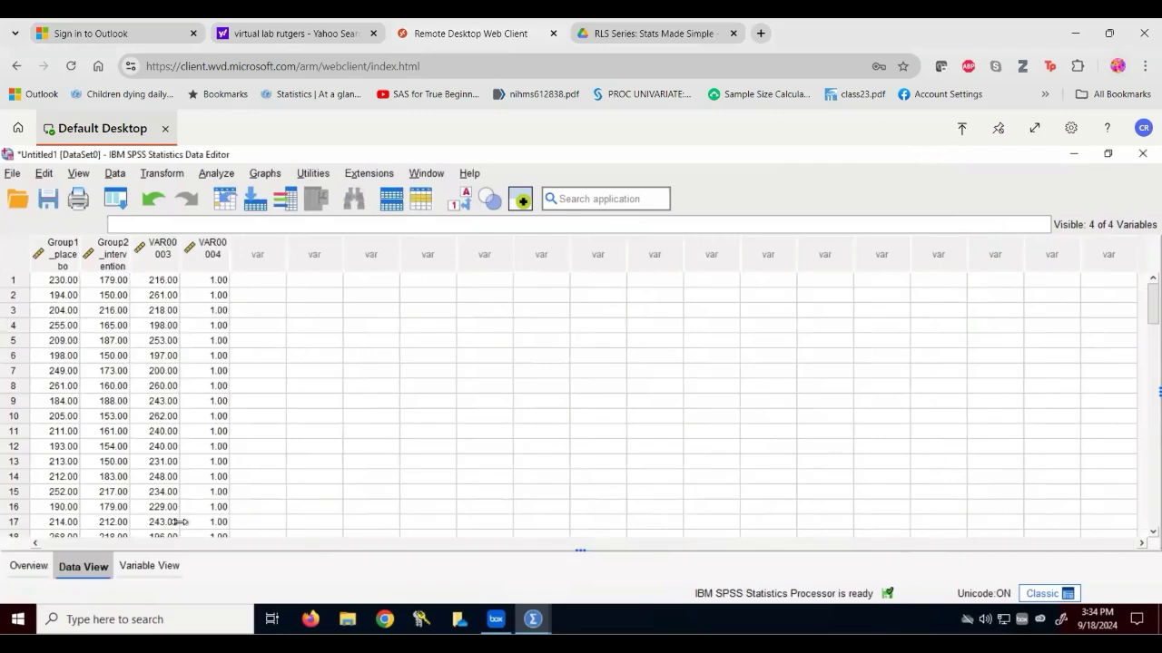
# - In Variable View, rename VAR00003 to weights with Scale measurement
pyautogui.click(156, 566)
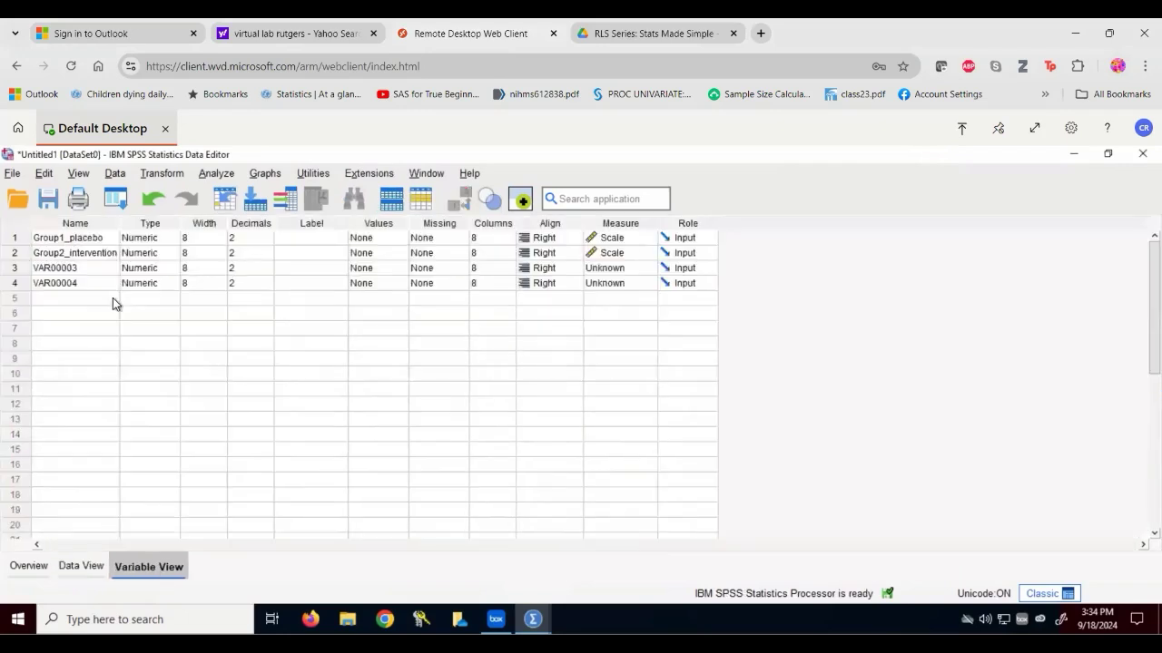
pyautogui.doubleClick(108, 269)
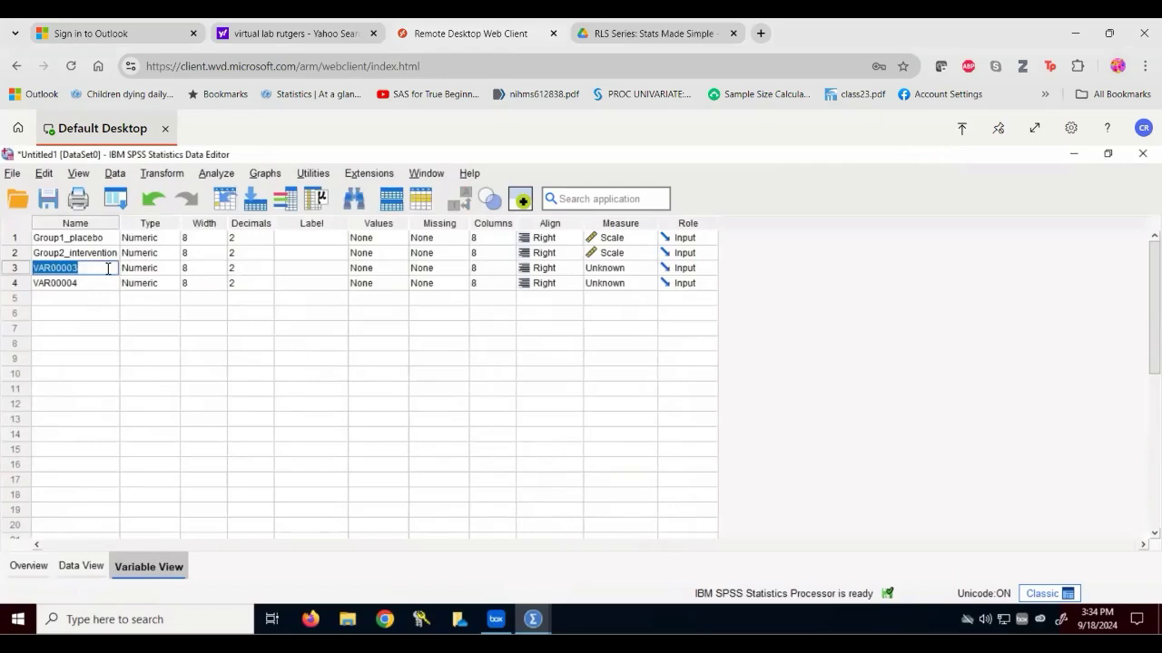
pyautogui.write('weights')
pyautogui.click(624, 276)
pyautogui.click(626, 285)
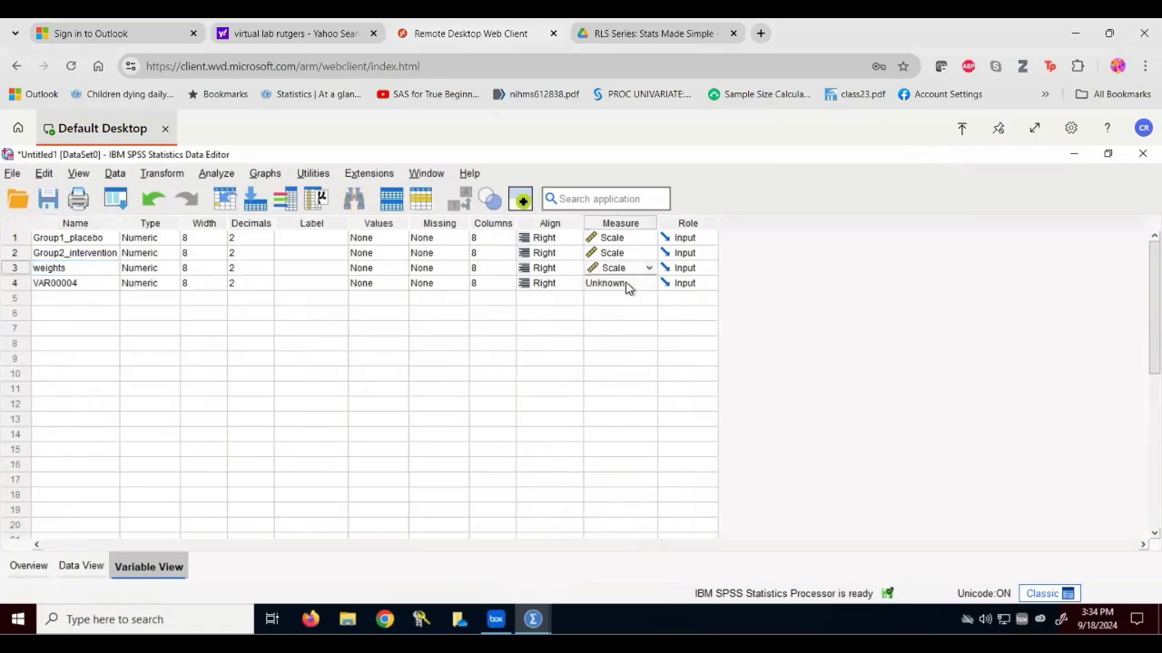
# - Rename the fourth variable to grouping_label and set its measure to Nominal
pyautogui.click(99, 282)
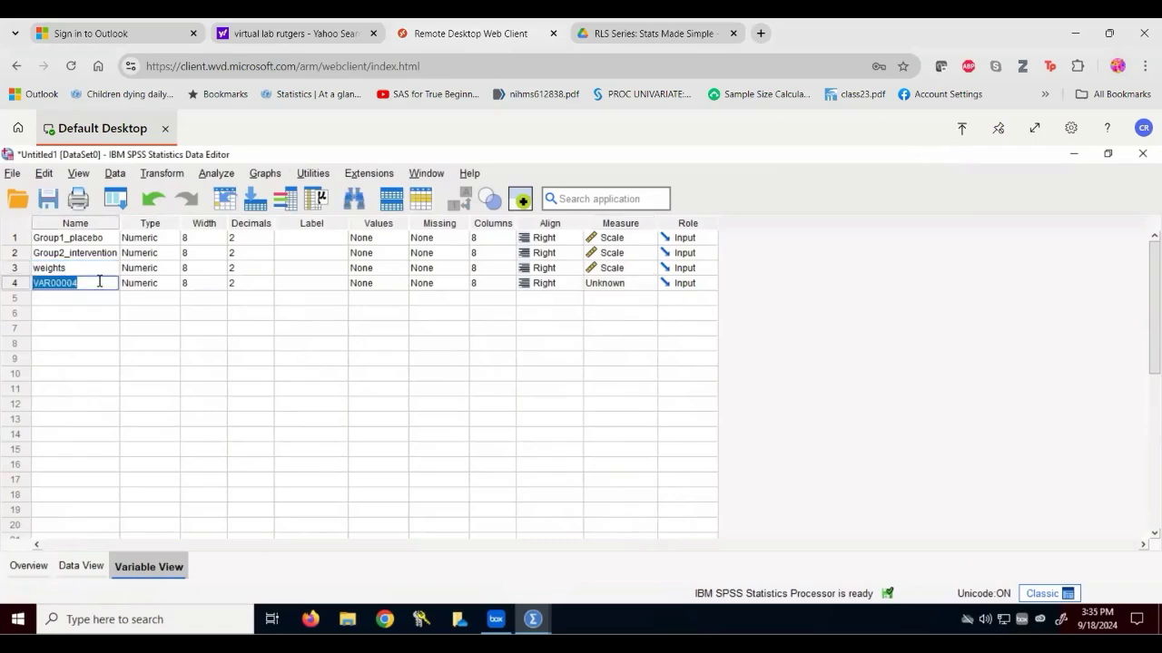
pyautogui.write('grouping_lave')
pyautogui.press('BackSpace')
pyautogui.press('BackSpace')
pyautogui.press('BackSpace')
pyautogui.write('abel')
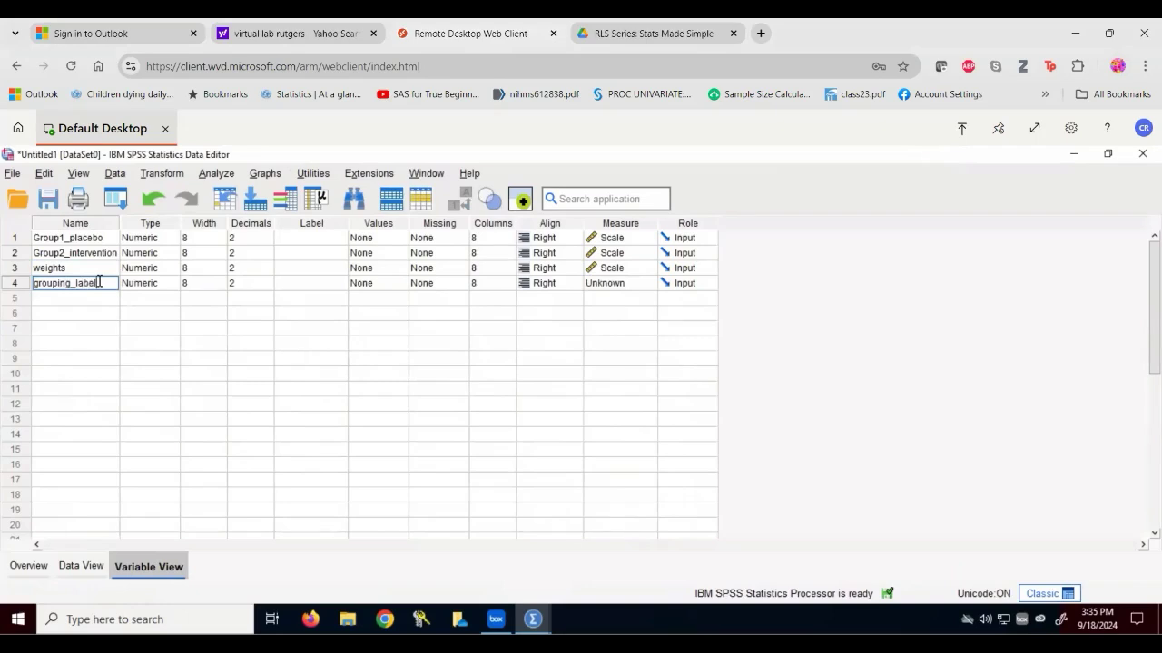
pyautogui.click(193, 332)
pyautogui.click(91, 282)
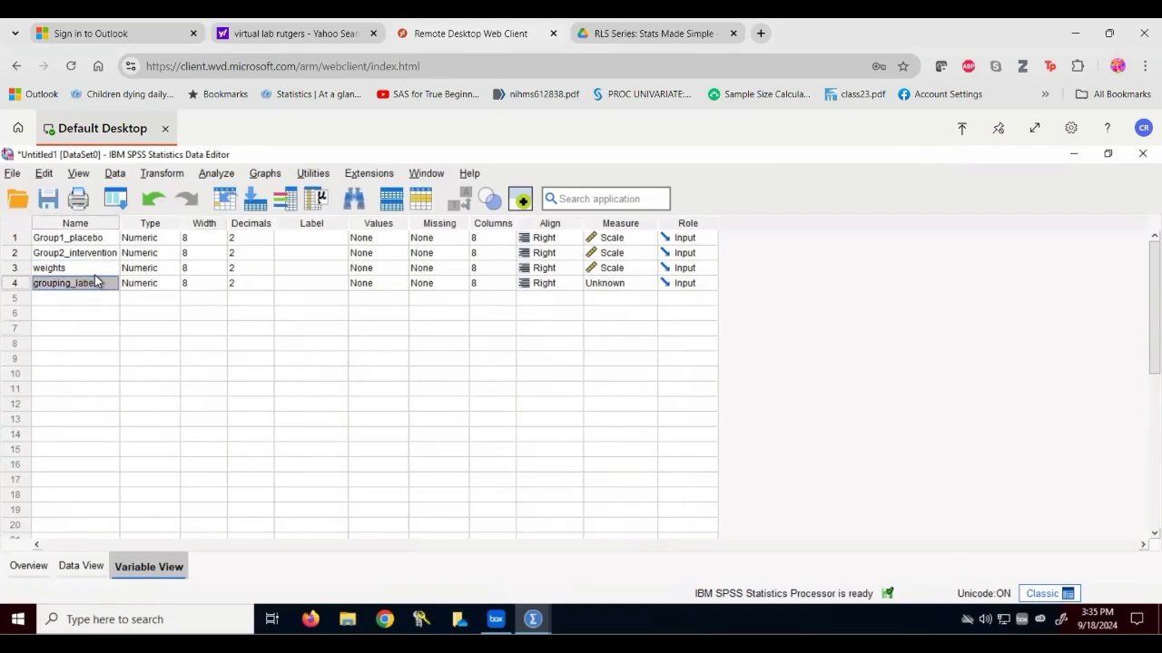
pyautogui.click(646, 285)
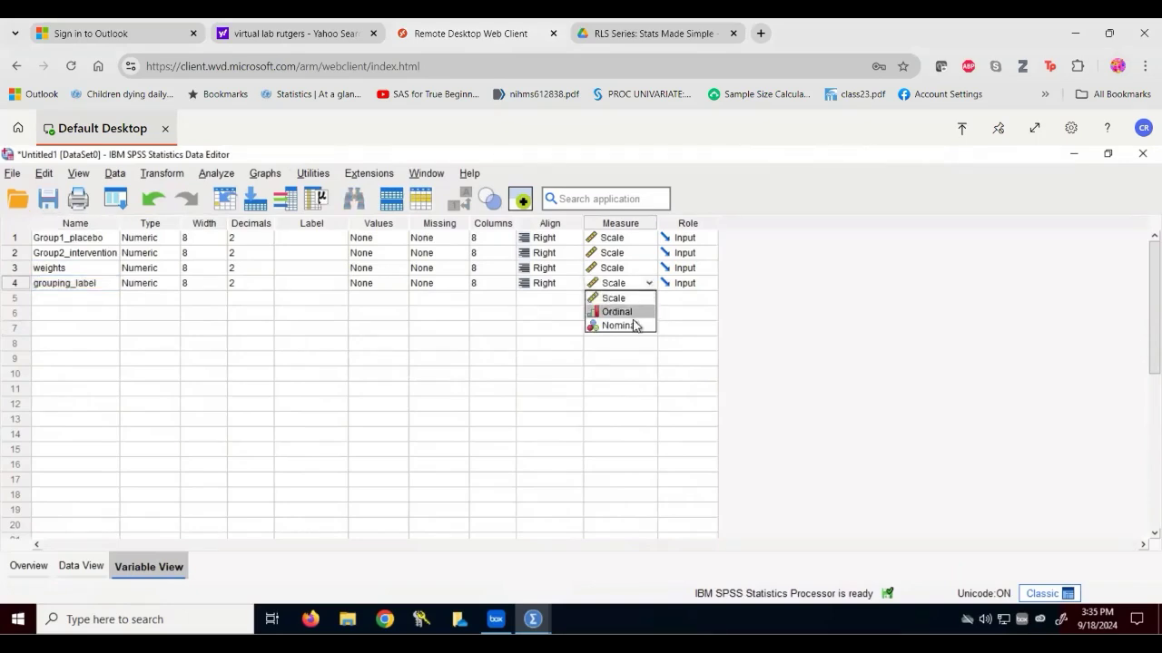
pyautogui.click(635, 327)
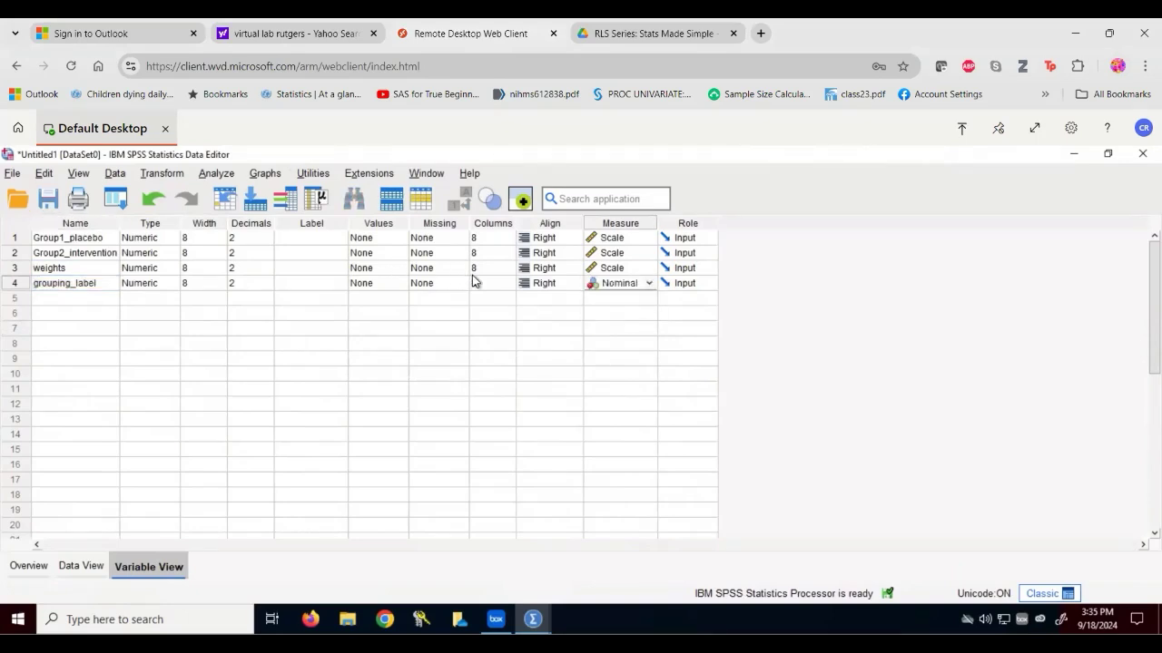
# - Label values 1 and 2 as 'group 1 weights' and 'group 2 weights', then view the data
pyautogui.click(400, 285)
pyautogui.click(400, 285)
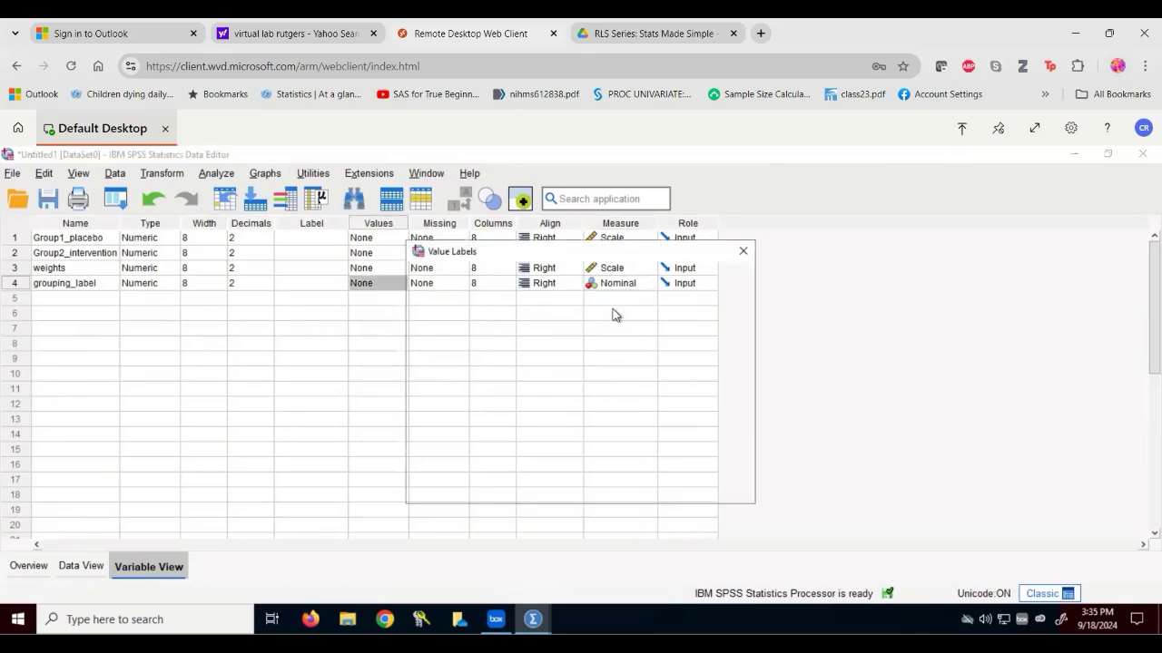
pyautogui.write('1')
pyautogui.press('Return')
pyautogui.write('2')
pyautogui.click(606, 343)
pyautogui.write('group 1 weights')
pyautogui.press('Return')
pyautogui.click(600, 357)
pyautogui.write('group 2 weights')
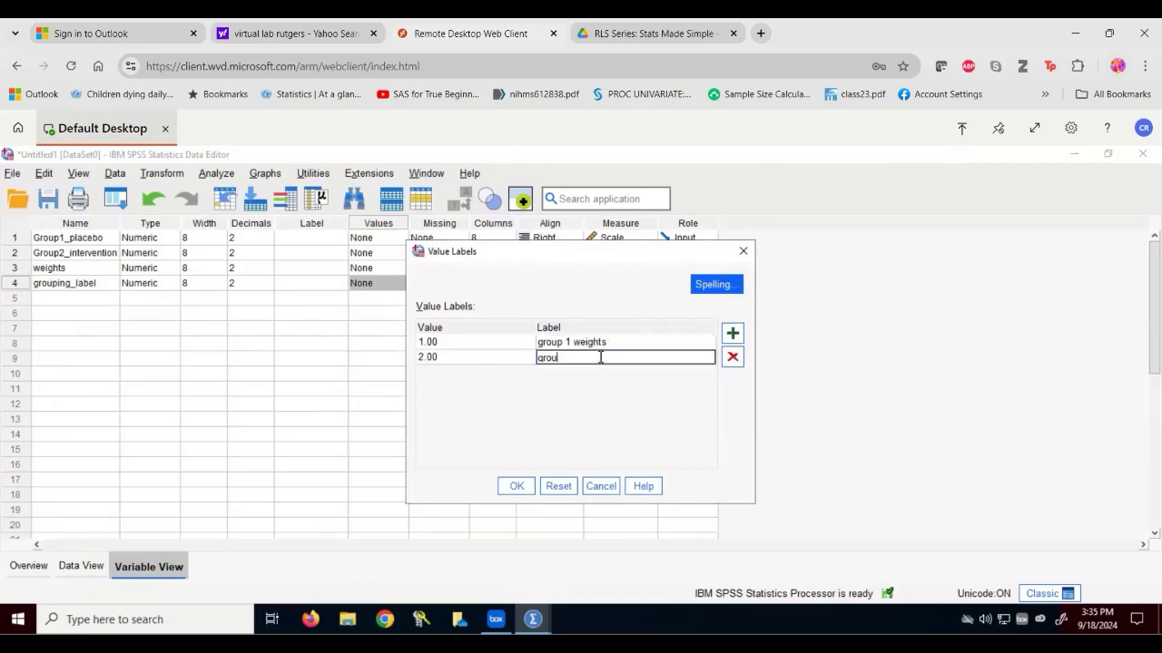
pyautogui.click(516, 486)
pyautogui.click(91, 566)
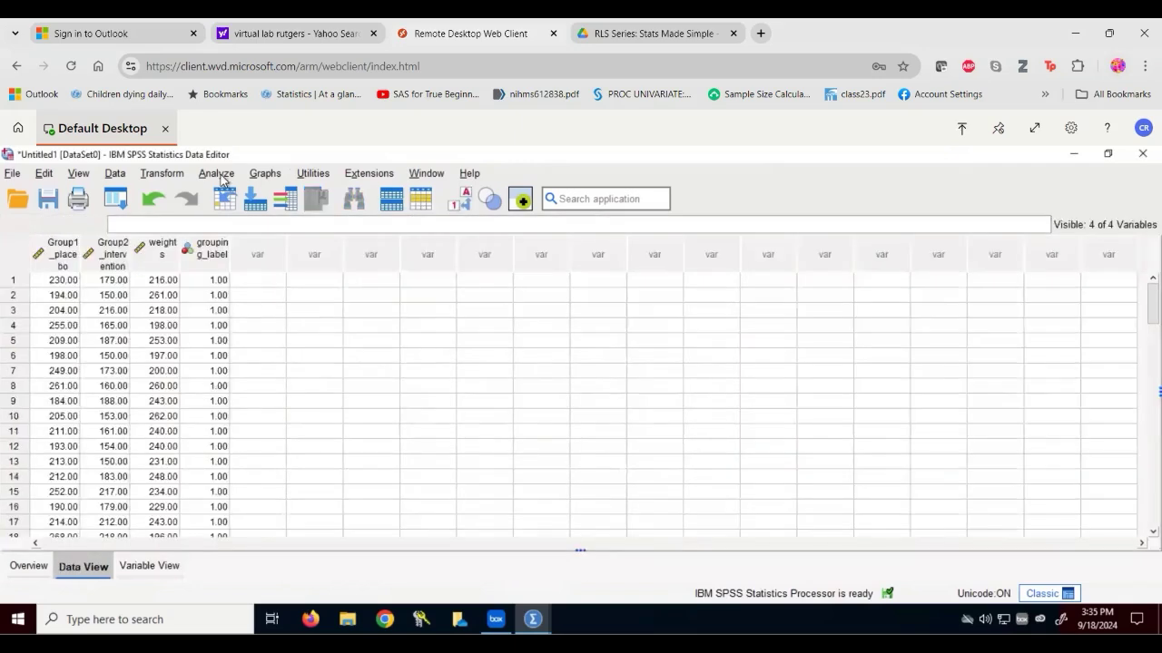
# - Open the legacy 2 Independent Samples dialog and add weights as the test variable
pyautogui.click(221, 179)
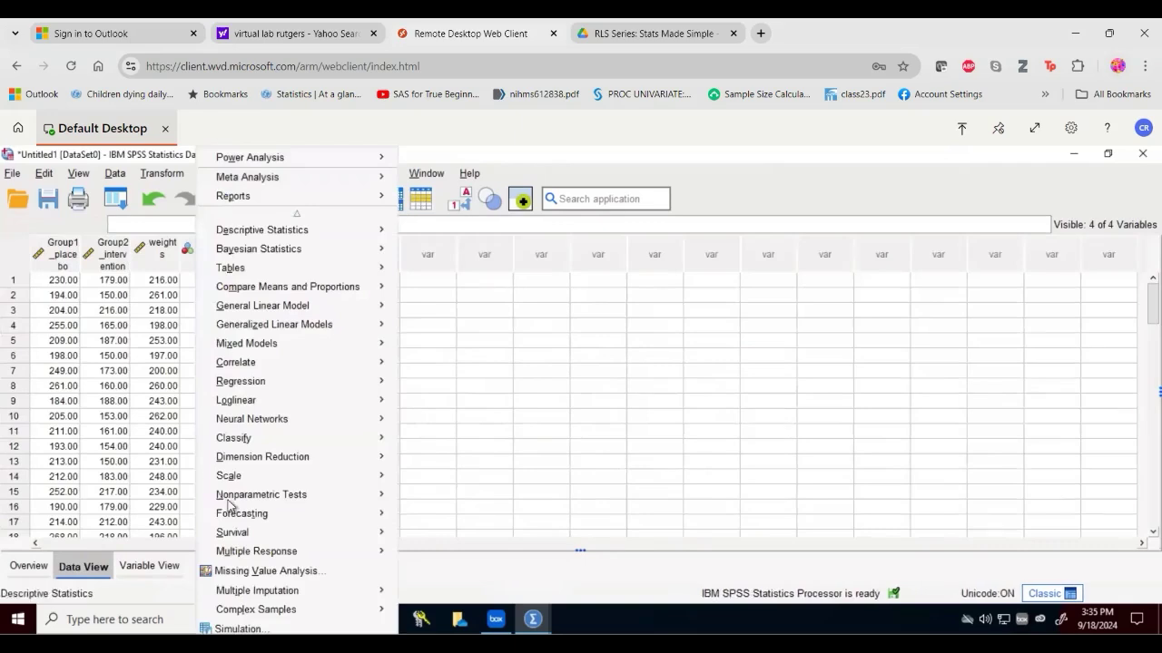
pyautogui.moveTo(256, 496)
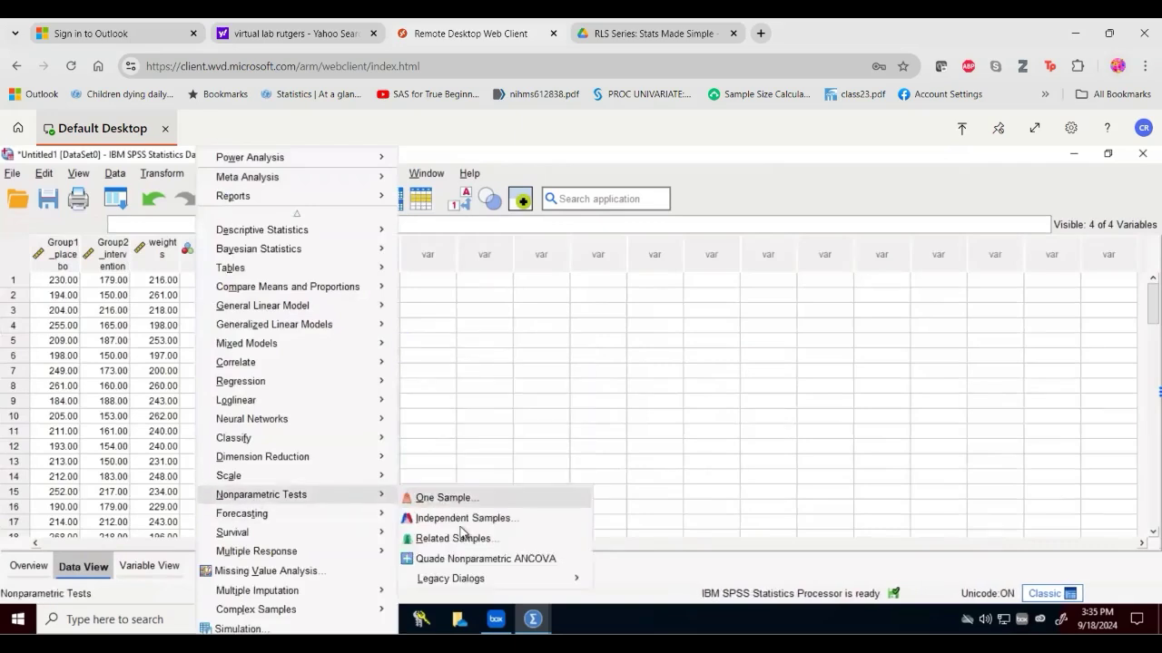
pyautogui.moveTo(481, 582)
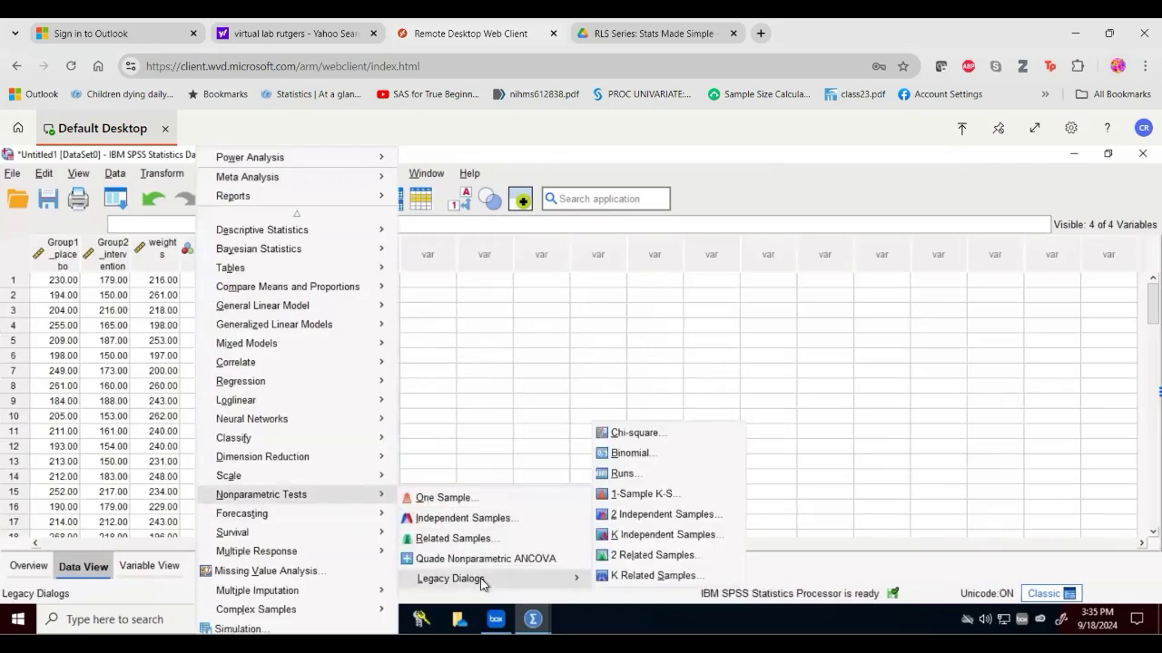
pyautogui.click(574, 575)
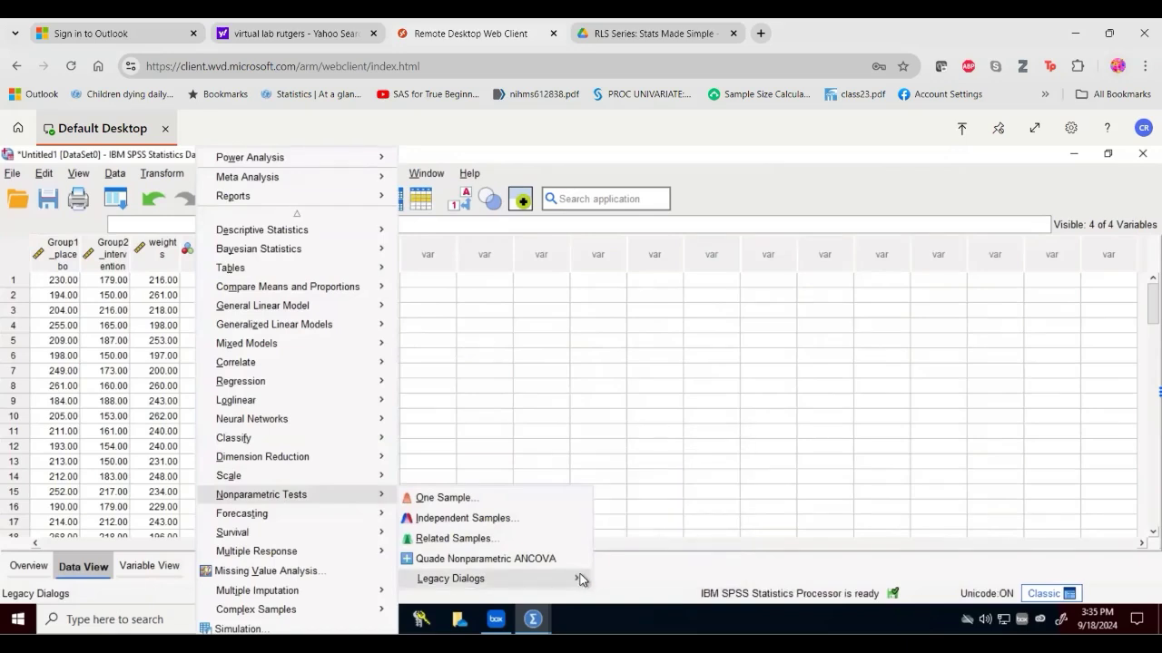
pyautogui.click(581, 578)
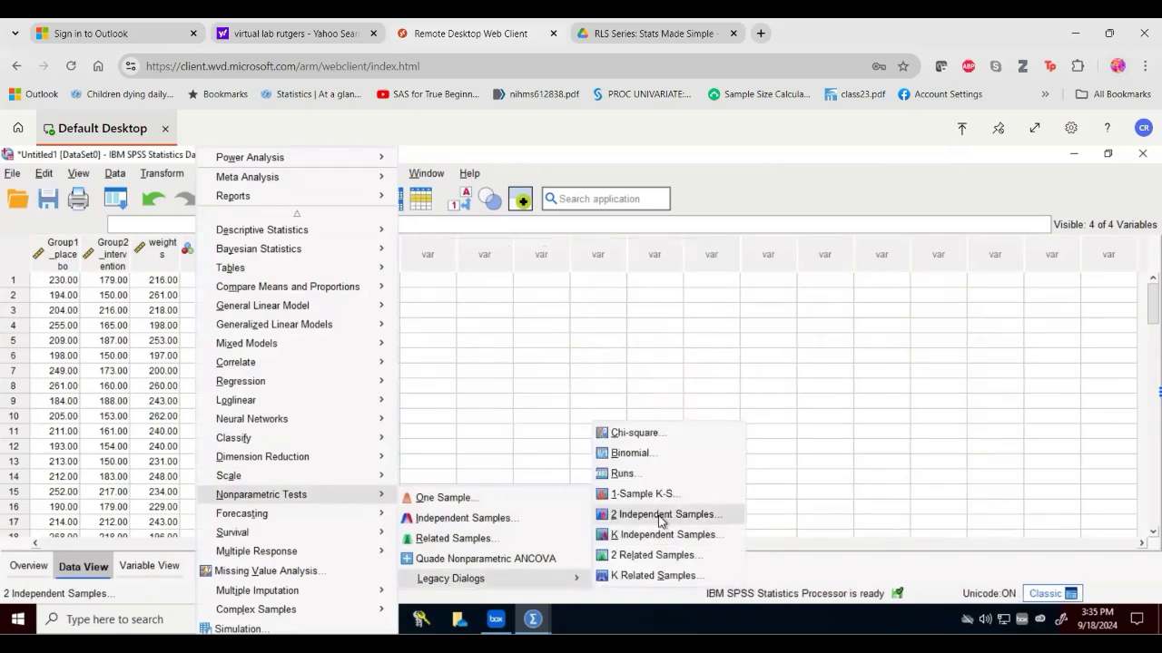
pyautogui.click(663, 515)
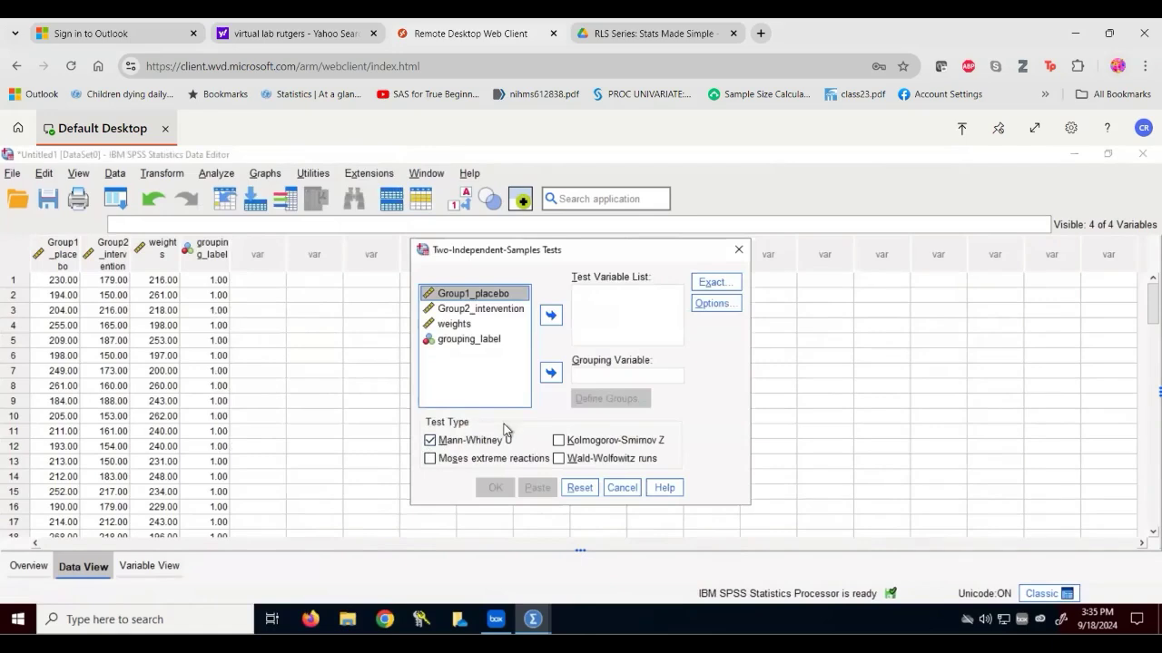
pyautogui.click(466, 326)
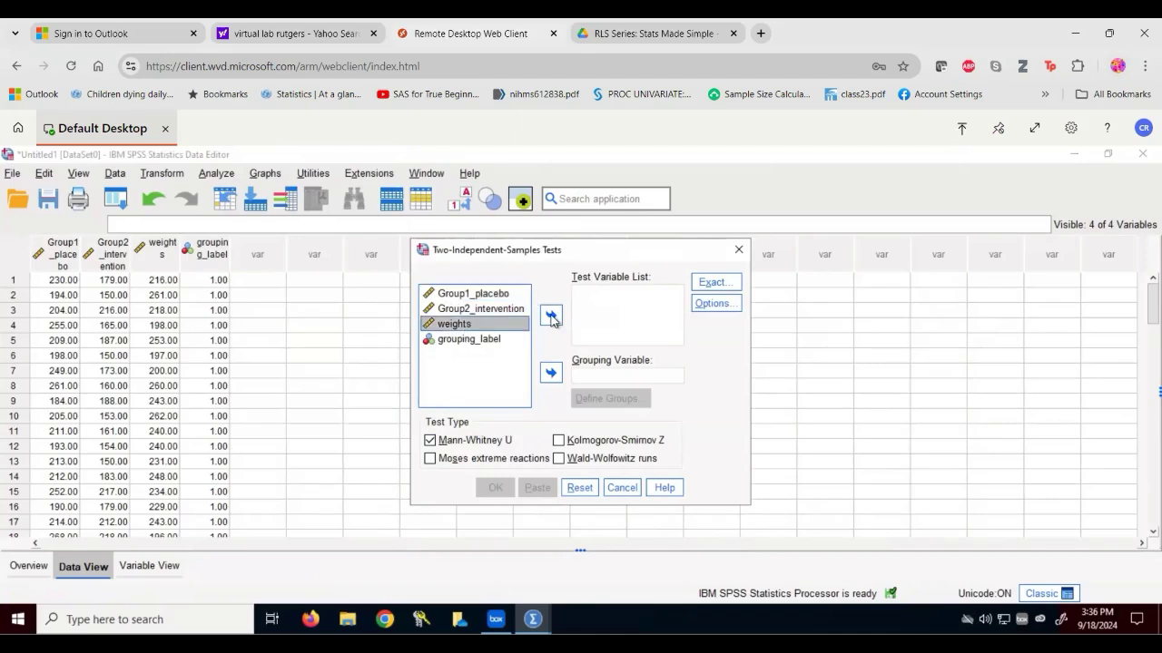
pyautogui.click(545, 318)
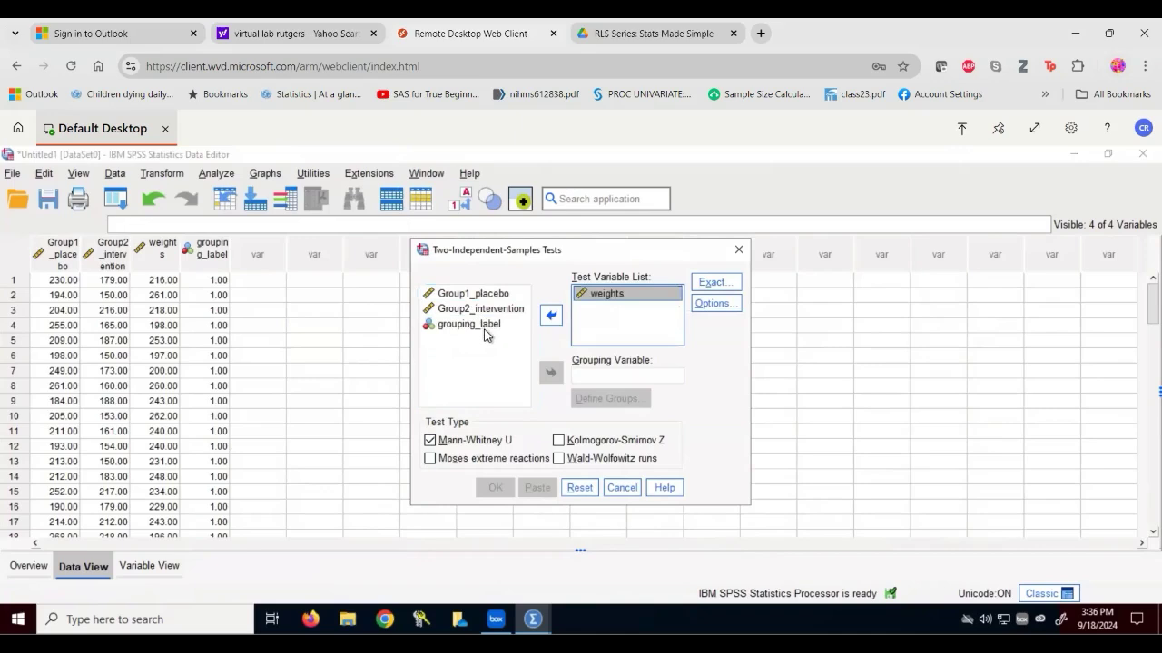
# - Group by grouping_label with groups 1 and 2 and run the Mann-Whitney test
pyautogui.click(488, 325)
pyautogui.click(549, 373)
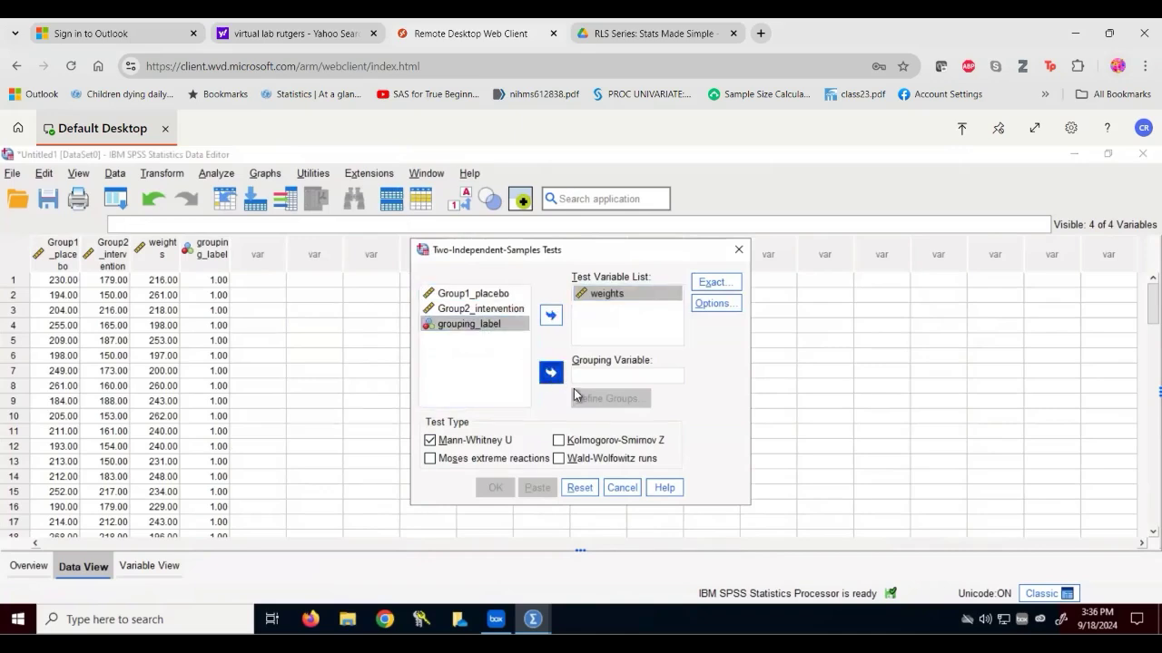
pyautogui.click(592, 401)
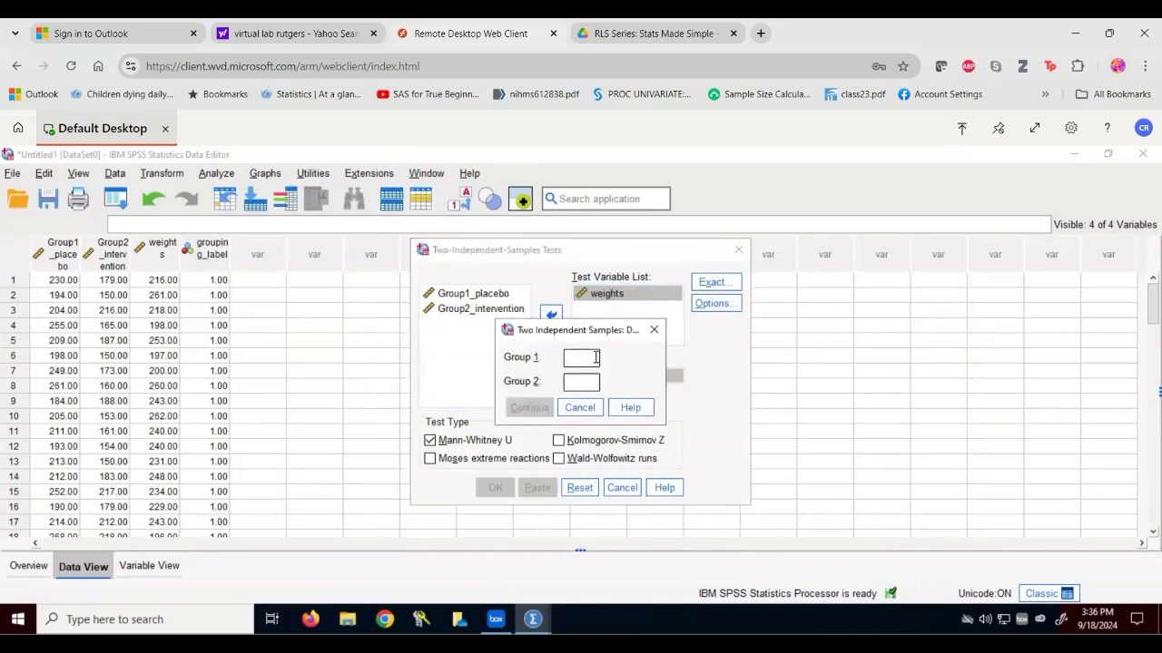
pyautogui.write('1')
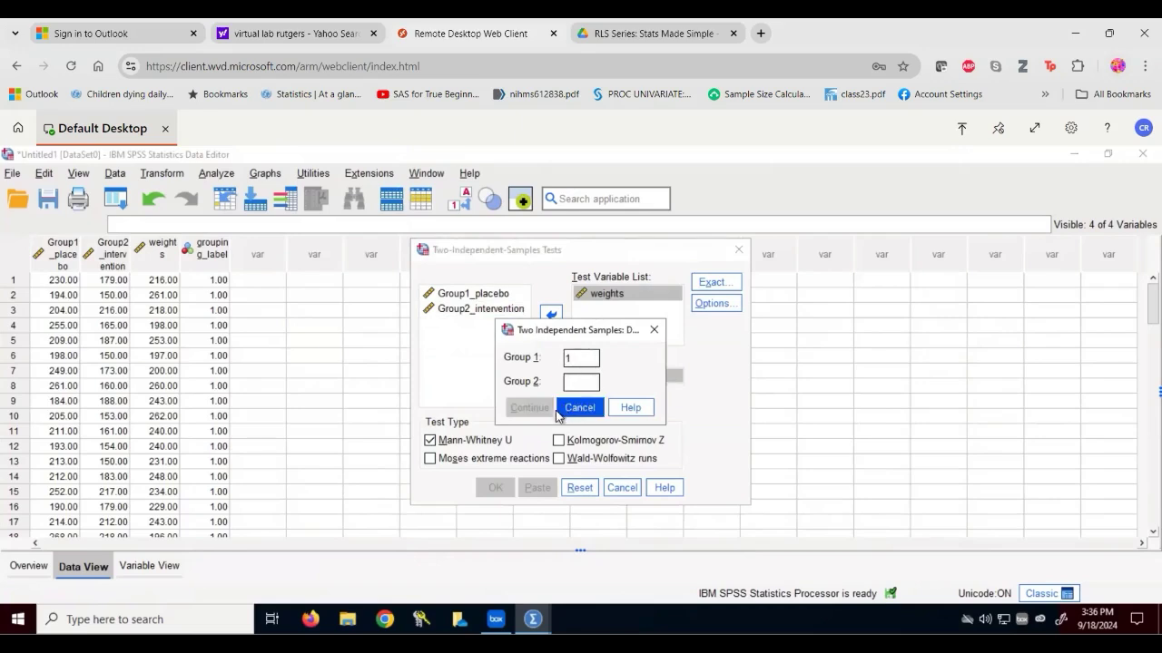
pyautogui.write('2')
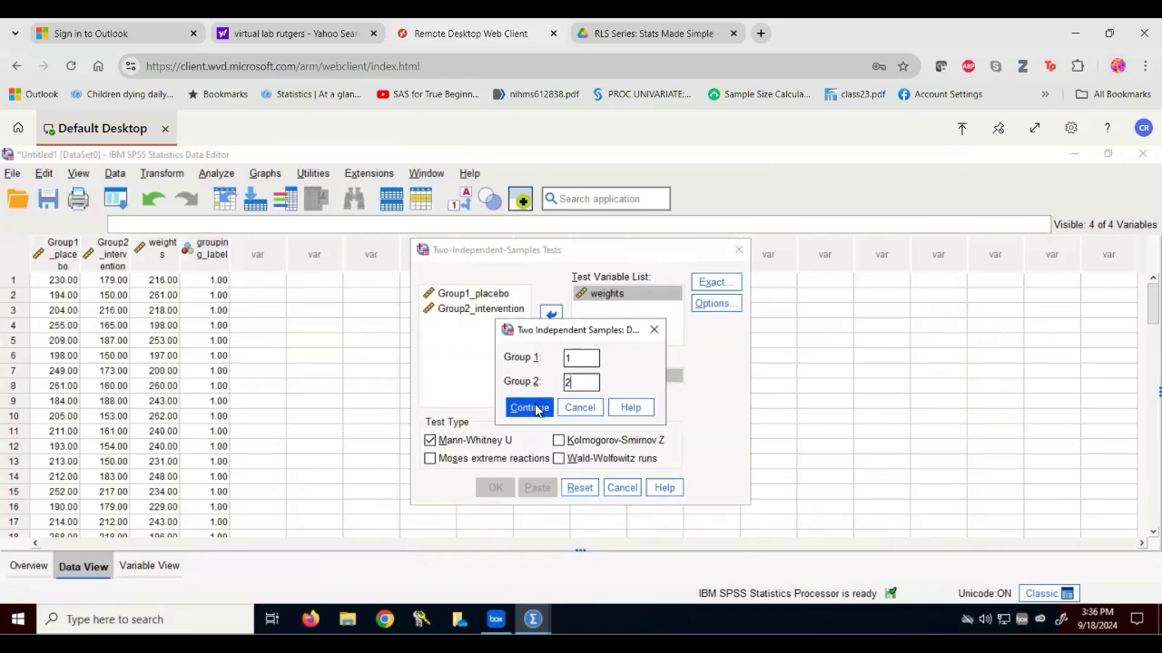
pyautogui.click(535, 406)
pyautogui.click(498, 489)
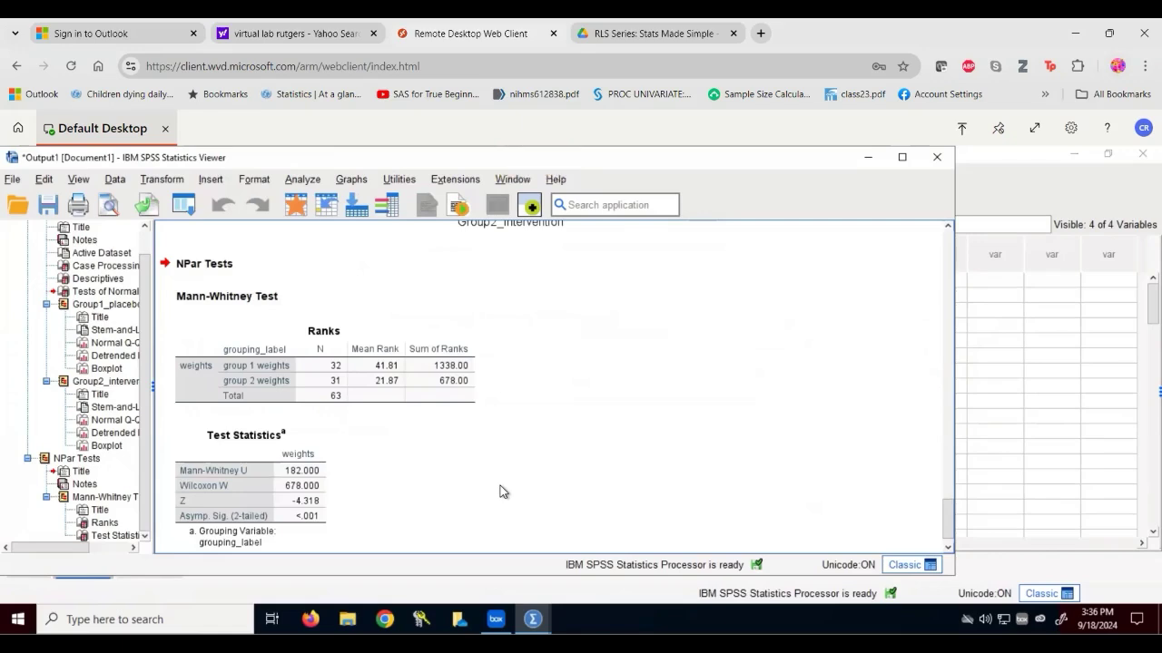
pyautogui.click(234, 510)
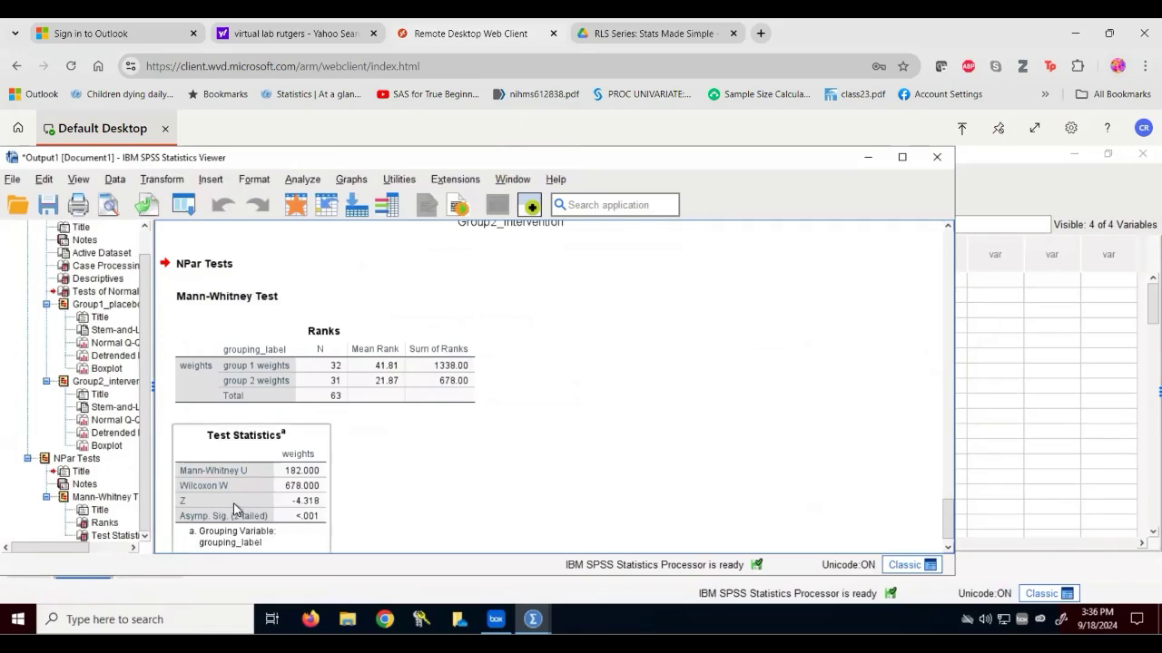
pyautogui.click(308, 380)
# - Advance the slideshow to the Data Normality in SPSS slide
pyautogui.click(334, 553)
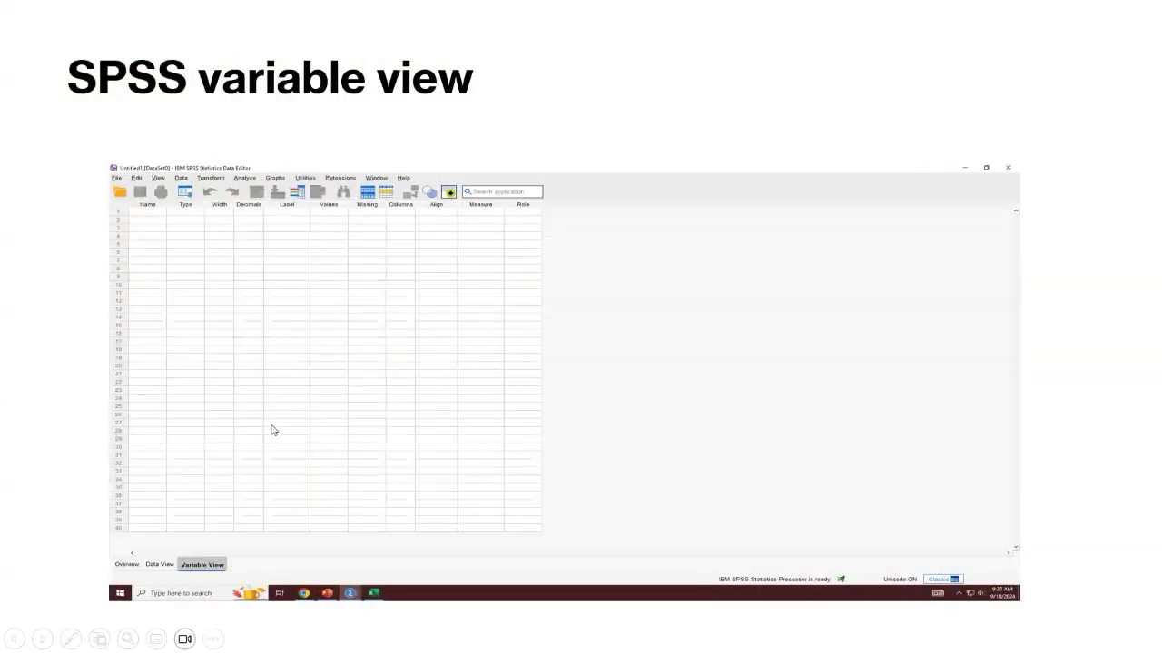
pyautogui.click(272, 430)
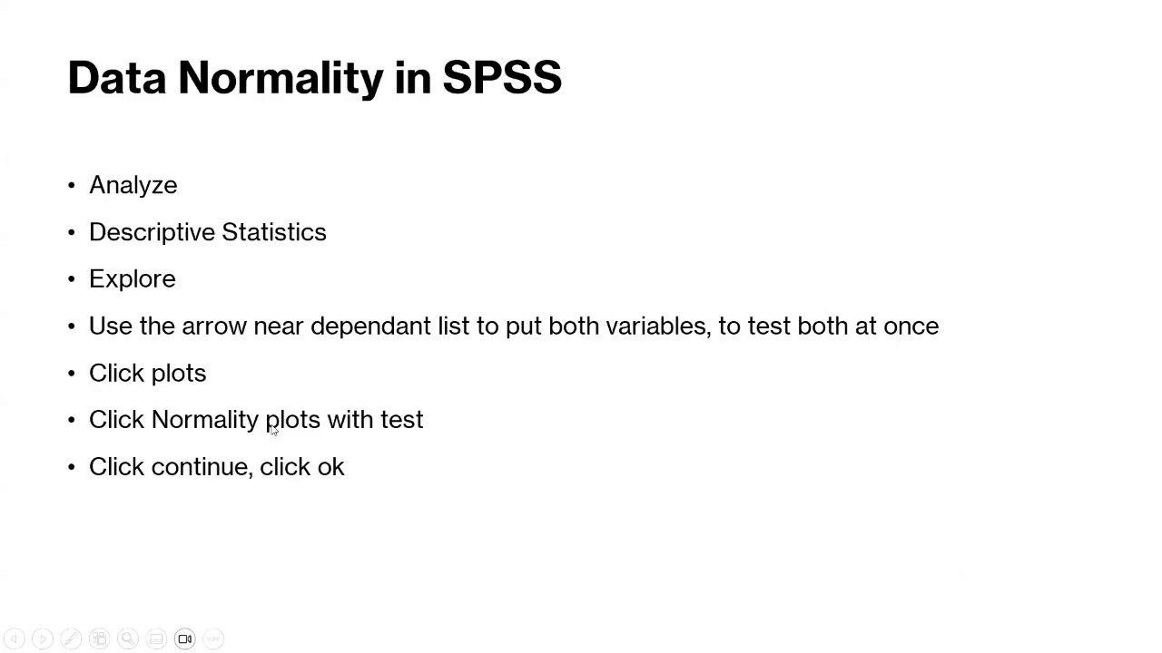
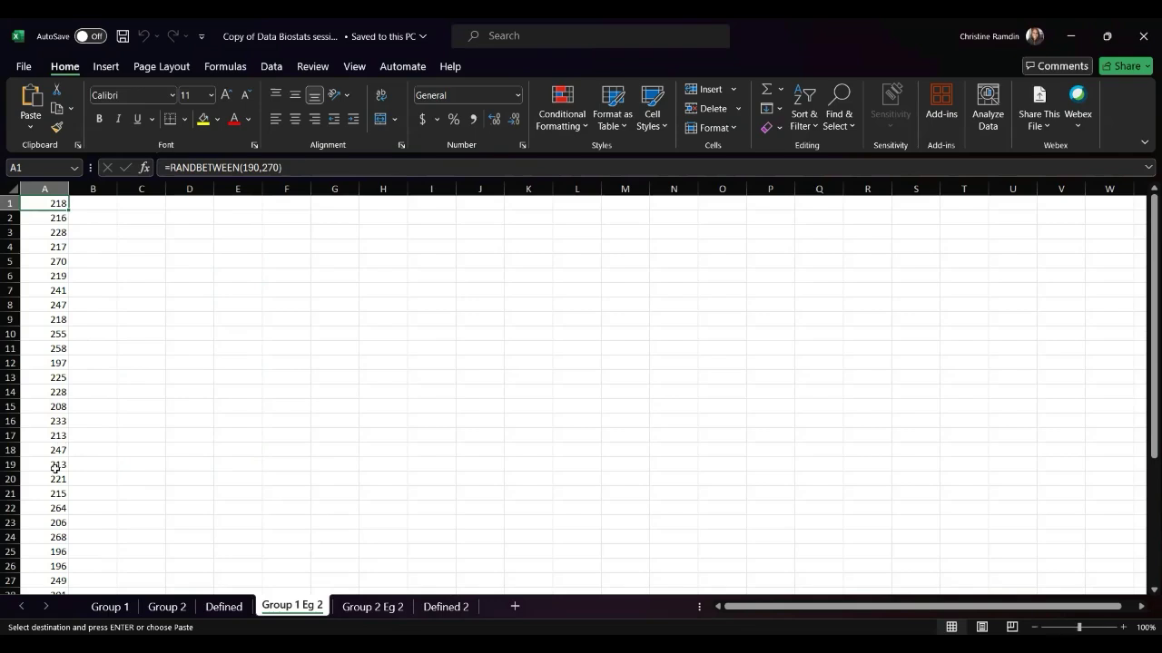
# - Select the Group 1 Eg 2 weight values and paste them into SPSS as two new columns
pyautogui.click(78, 490)
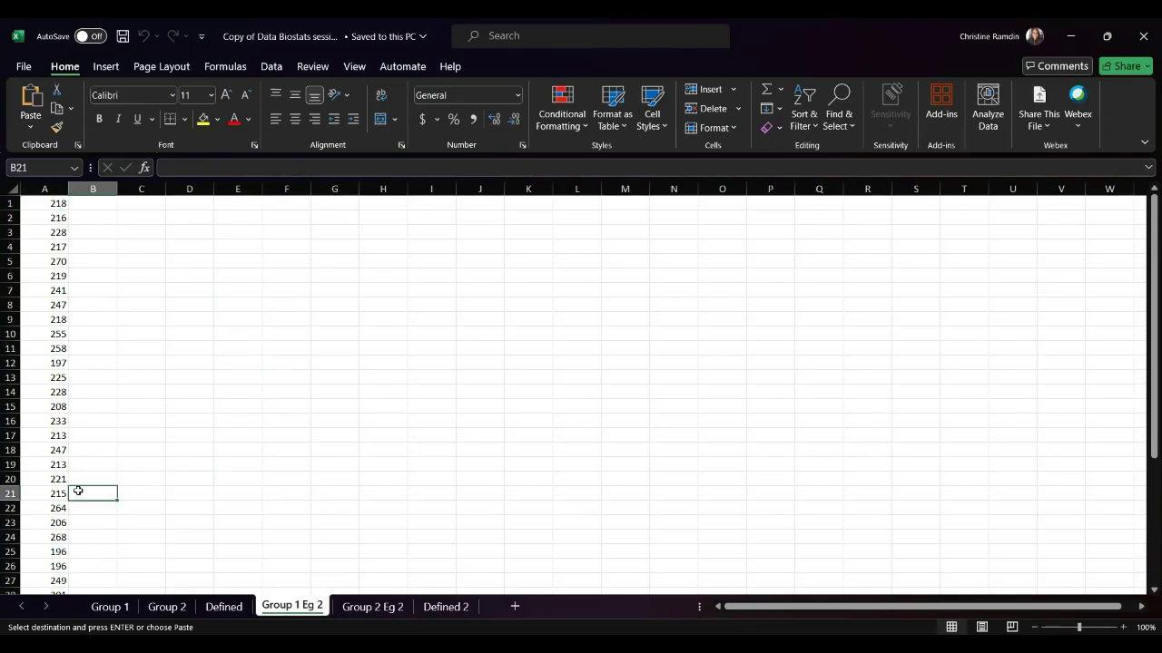
pyautogui.moveTo(46, 204); pyautogui.dragTo(79, 586)
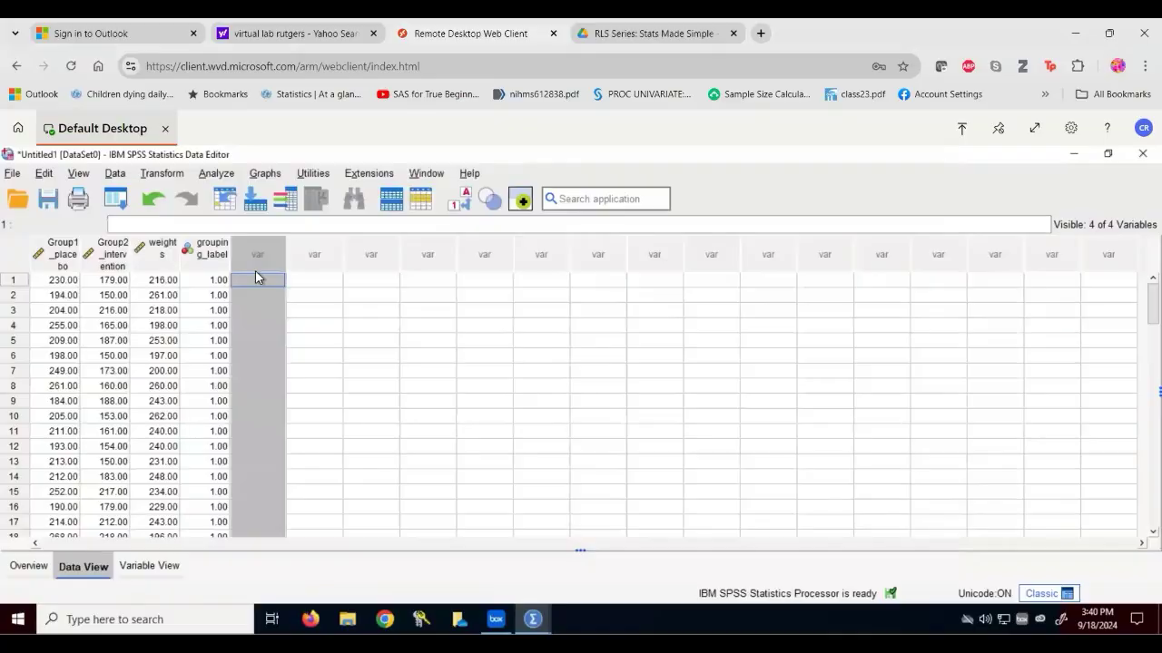
pyautogui.hotkey('ctrl', 'v')
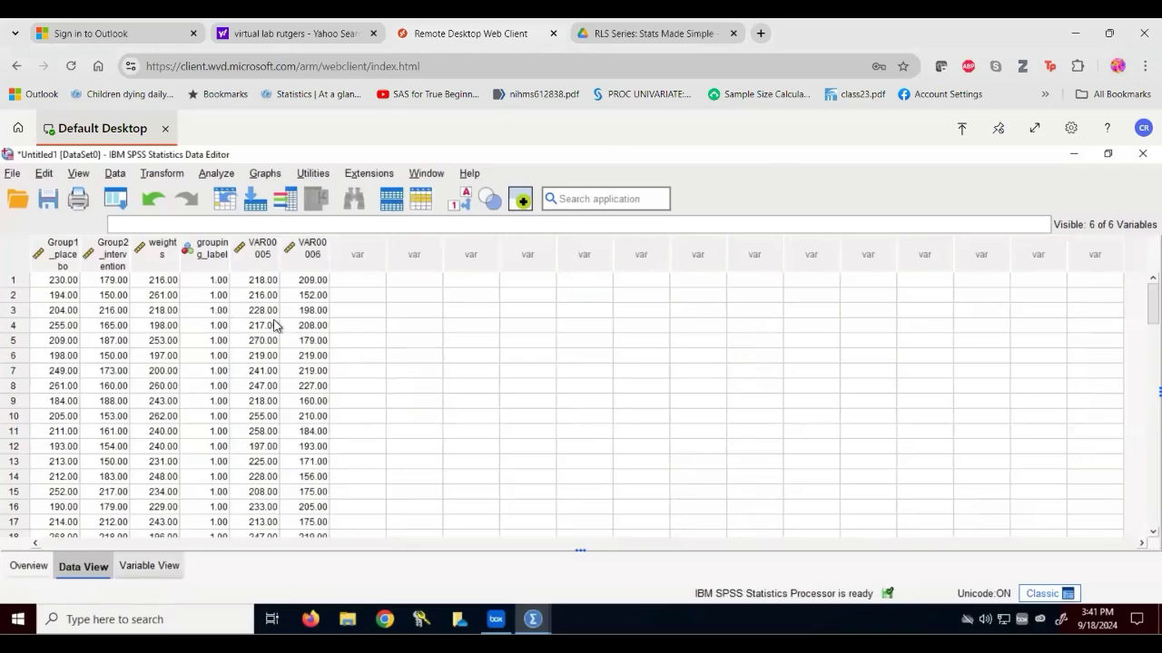
# - Rename VAR00005 and VAR00006 to group1_eg2 and group2_eg2 in Variable View
pyautogui.click(171, 569)
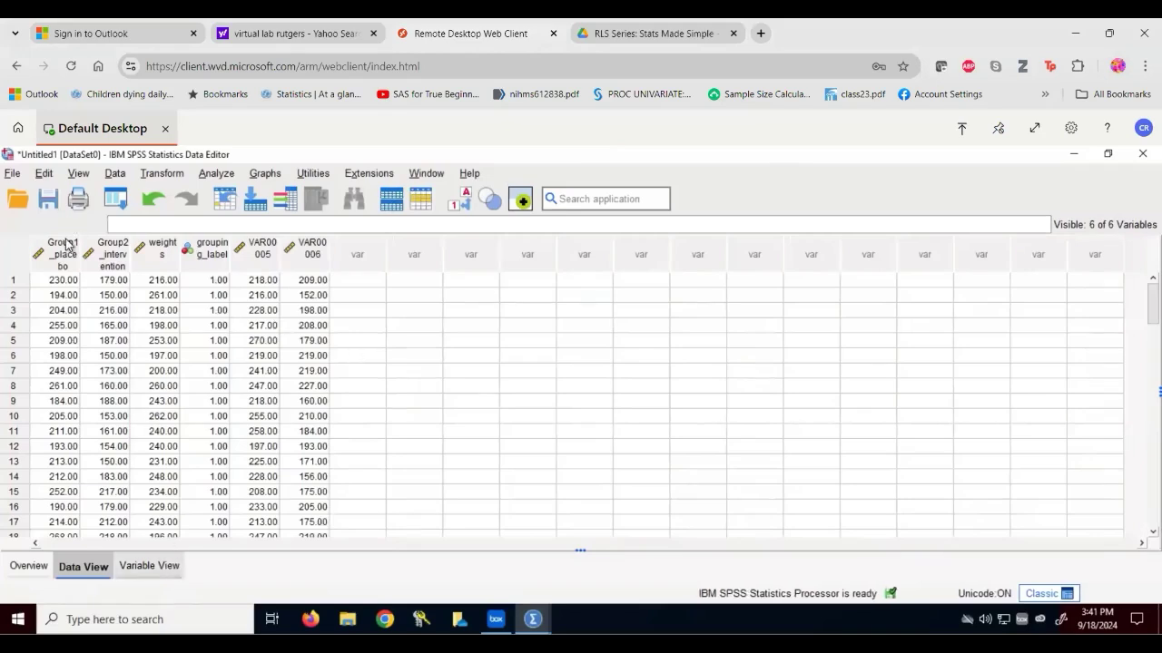
pyautogui.click(77, 298)
pyautogui.write('group1_eg2')
pyautogui.click(87, 313)
pyautogui.write('grou')
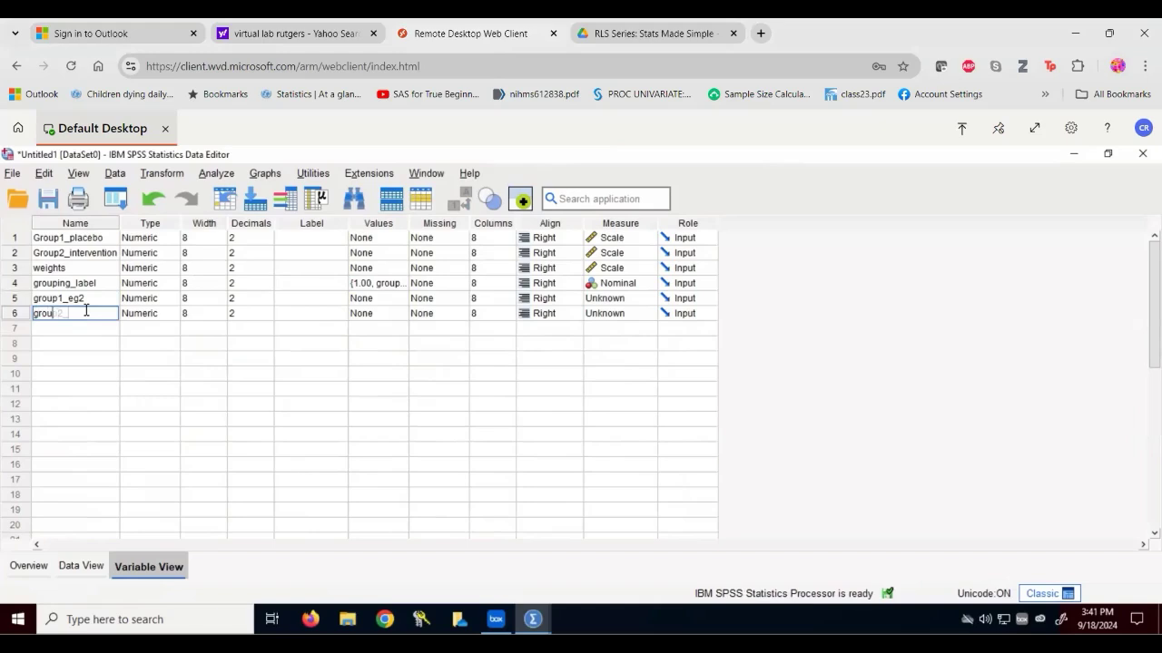
pyautogui.write('p2_eg2')
# - Set group1_eg2 and group2_eg2 to Scale measure and go back to Data View
pyautogui.click(626, 299)
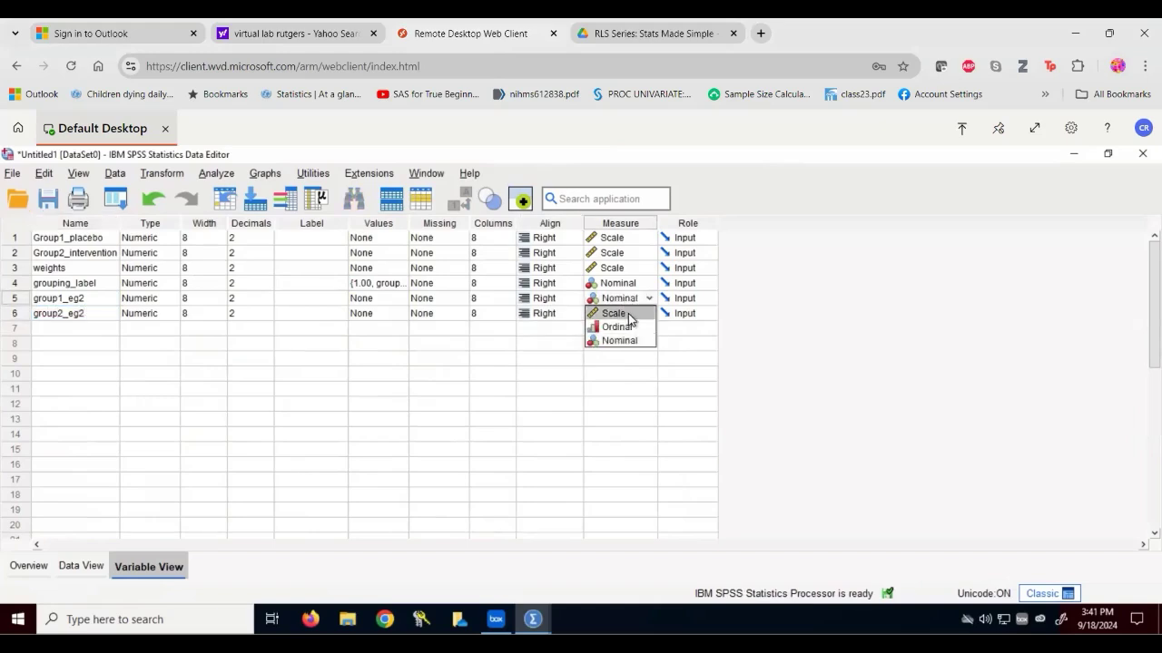
pyautogui.click(614, 313)
pyautogui.click(632, 315)
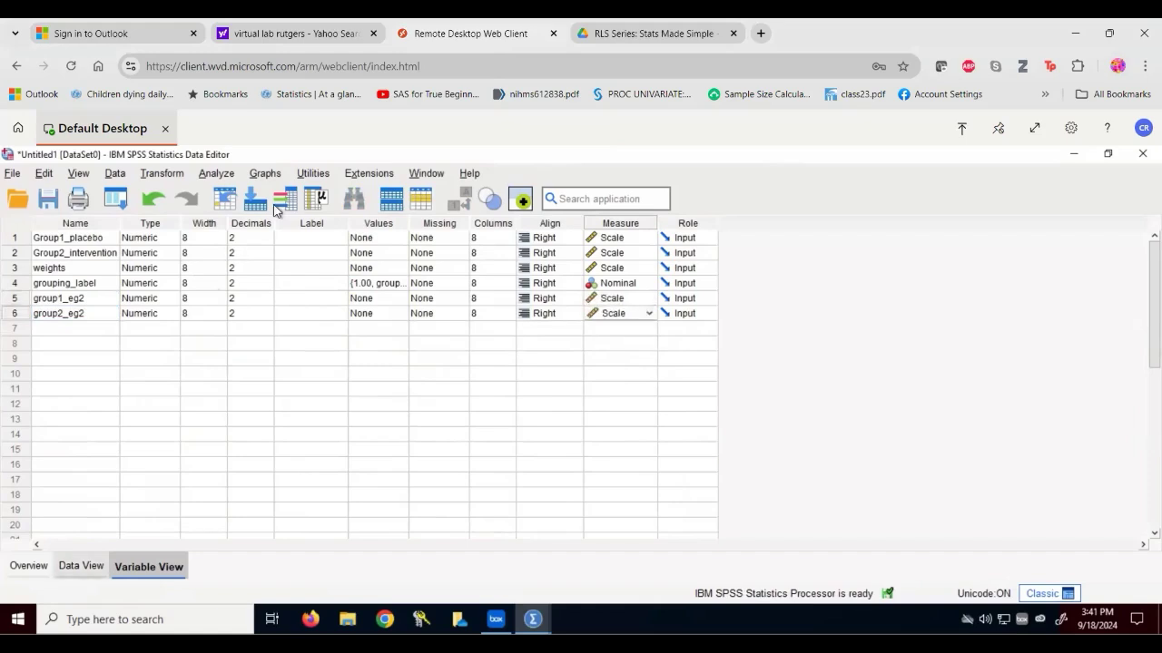
pyautogui.click(277, 209)
pyautogui.click(226, 175)
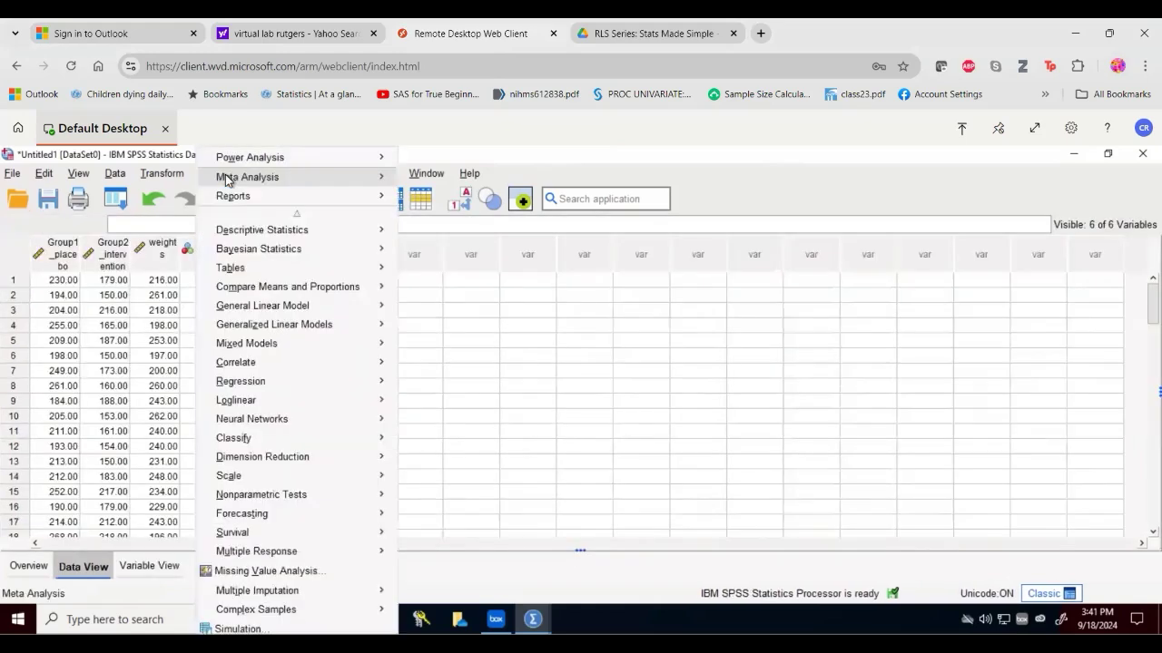
# - In Explore, replace the original group variables with group1_eg2 and group2_eg2 as dependents
pyautogui.moveTo(338, 241)
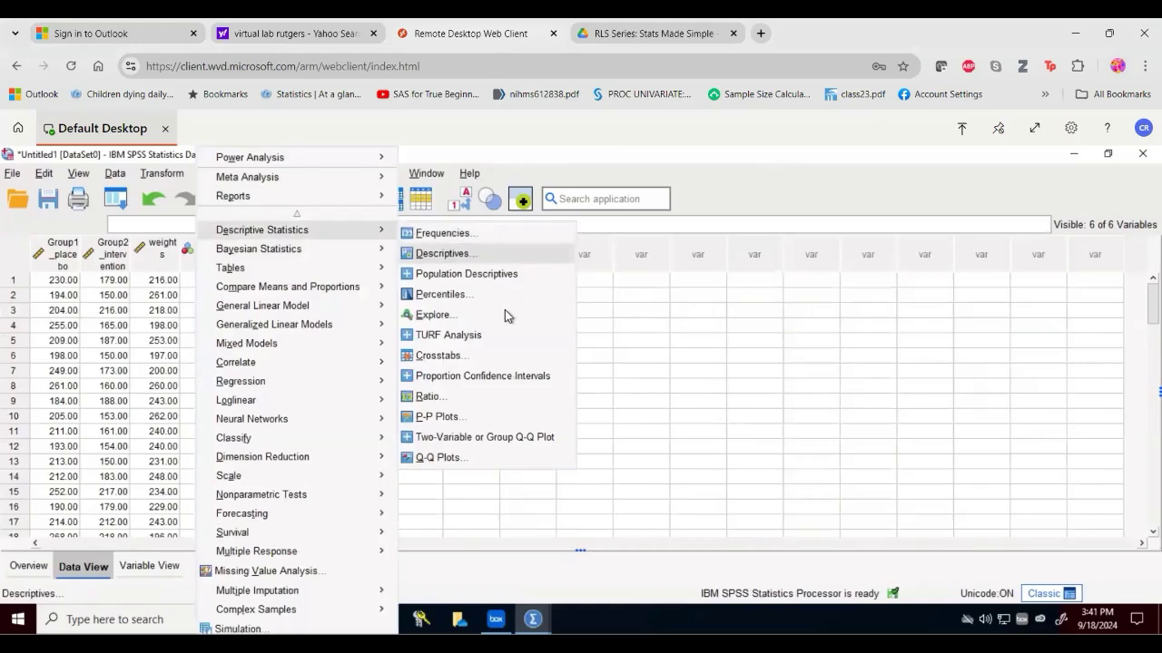
pyautogui.click(498, 323)
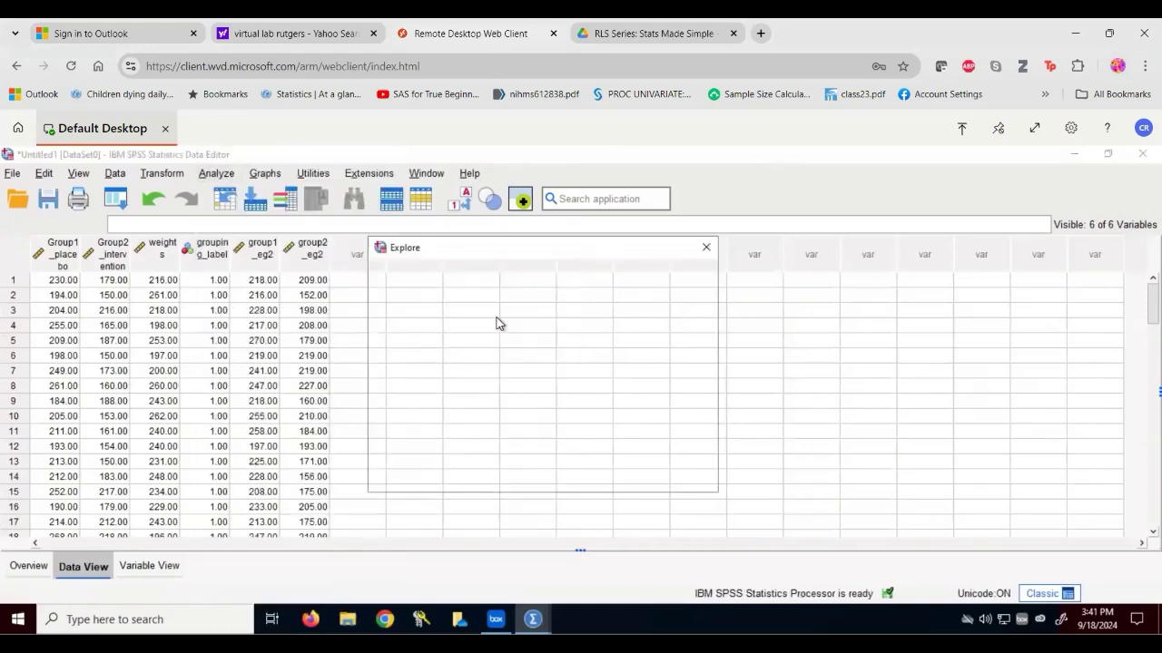
pyautogui.click(576, 297)
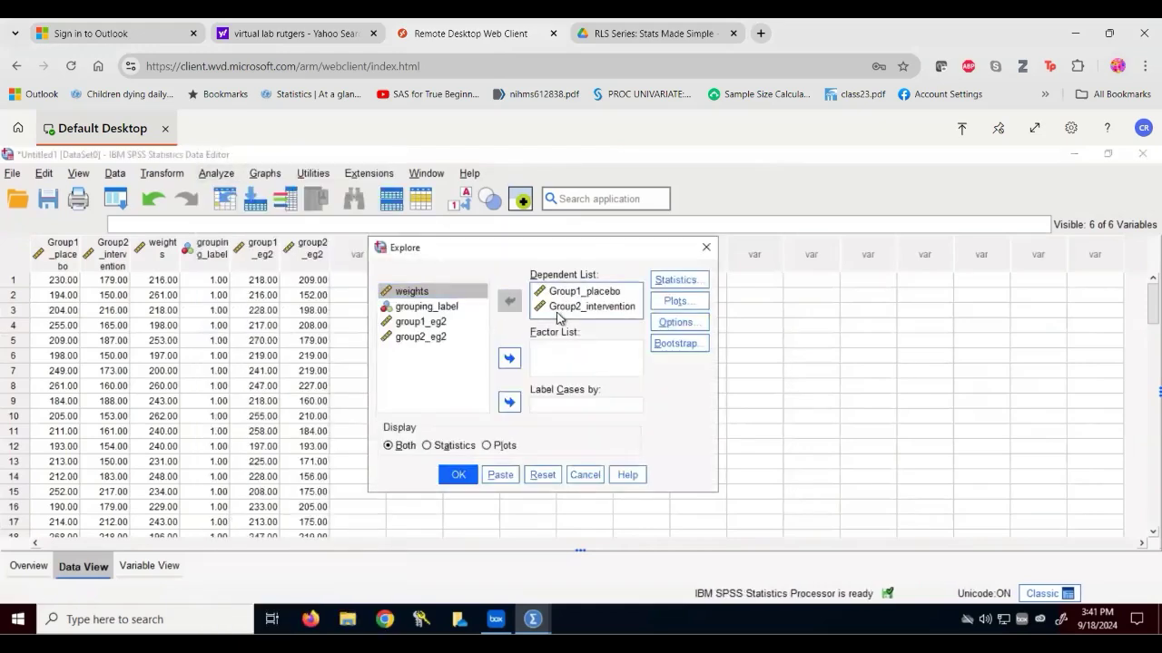
pyautogui.moveTo(572, 291); pyautogui.dragTo(572, 306)
pyautogui.click(509, 301)
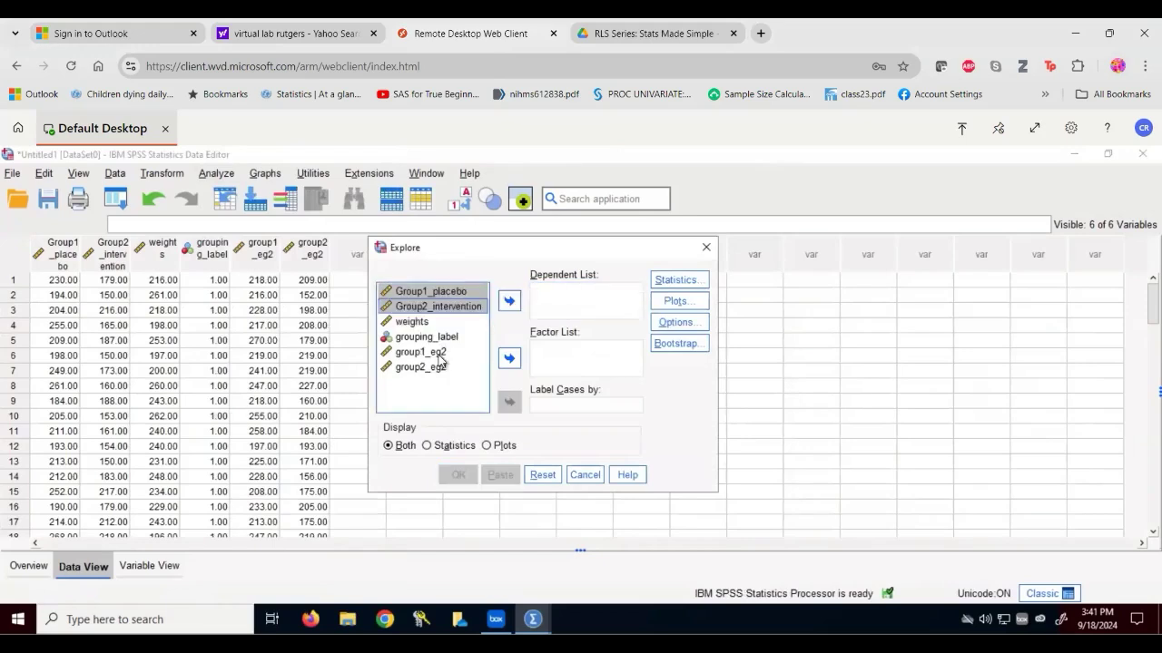
pyautogui.click(439, 354)
pyautogui.keyDown('shift'); pyautogui.click(432, 367); pyautogui.keyUp('shift')
pyautogui.click(509, 307)
# - Run Explore with the plot settings and review Shapiro-Wilk results (.119 and .058)
pyautogui.click(675, 300)
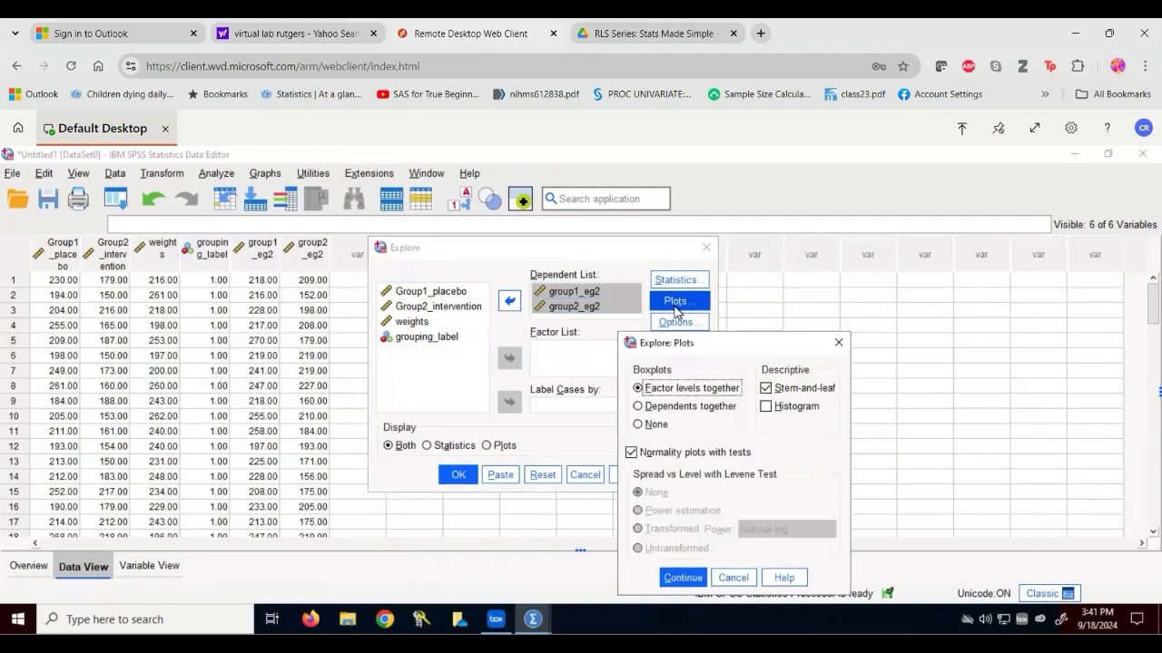
pyautogui.click(683, 577)
pyautogui.click(459, 476)
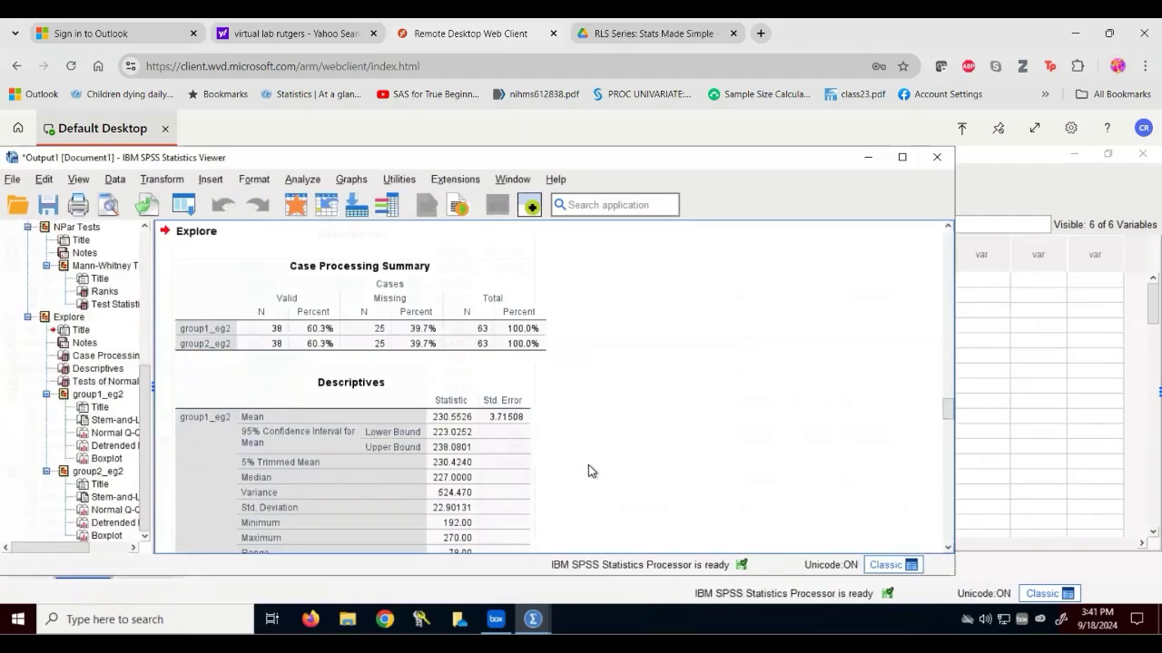
pyautogui.scroll(-10, 554, 472)
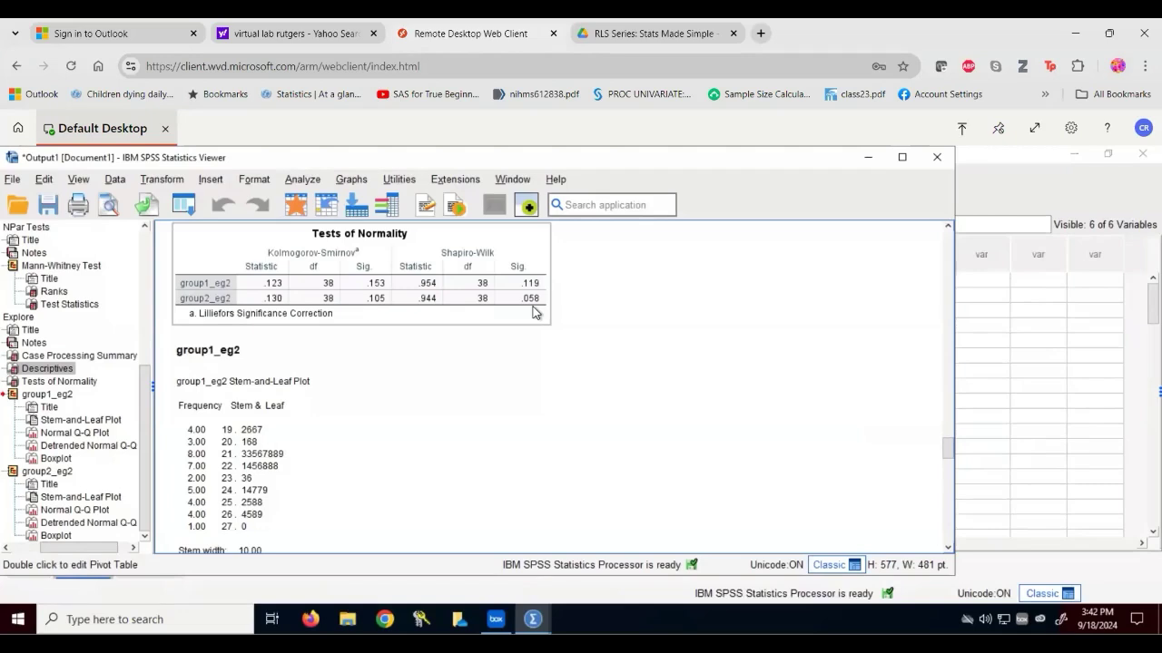
pyautogui.click(868, 156)
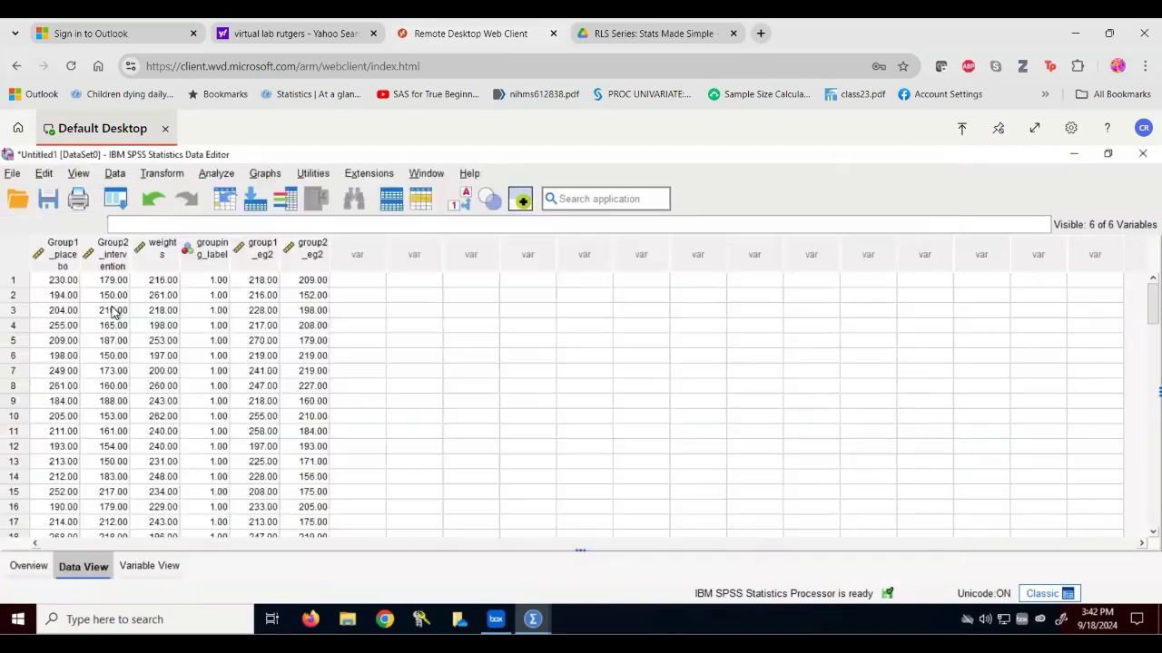
pyautogui.click(265, 174)
pyautogui.click(162, 173)
pyautogui.click(216, 173)
pyautogui.moveTo(222, 177)
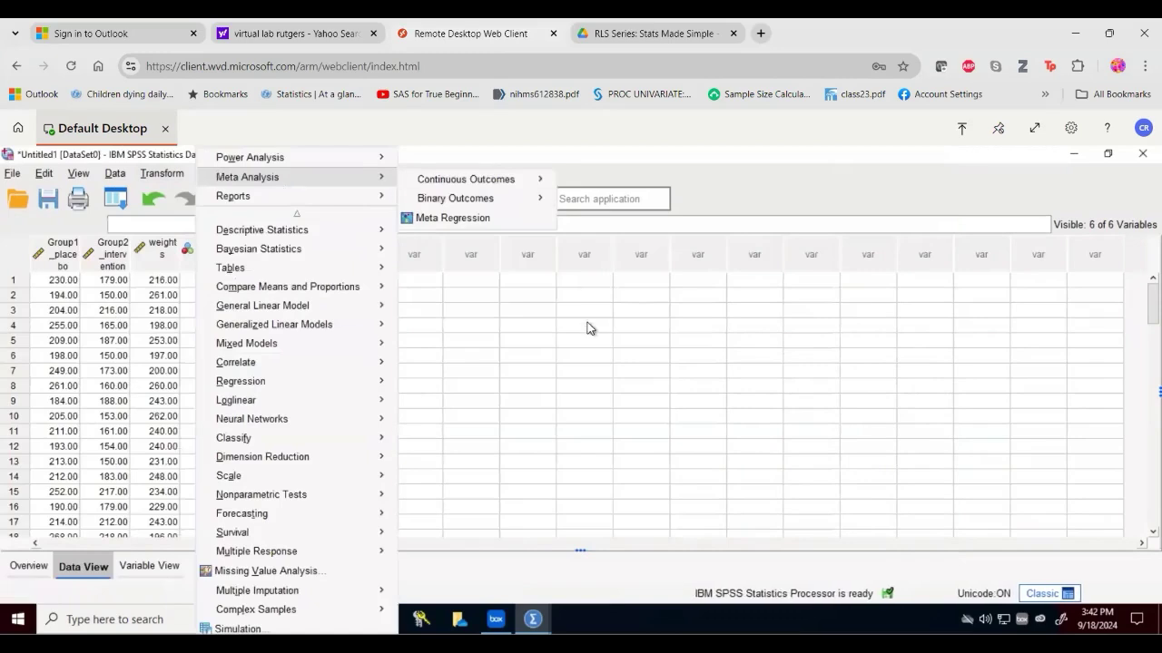
pyautogui.moveTo(353, 290)
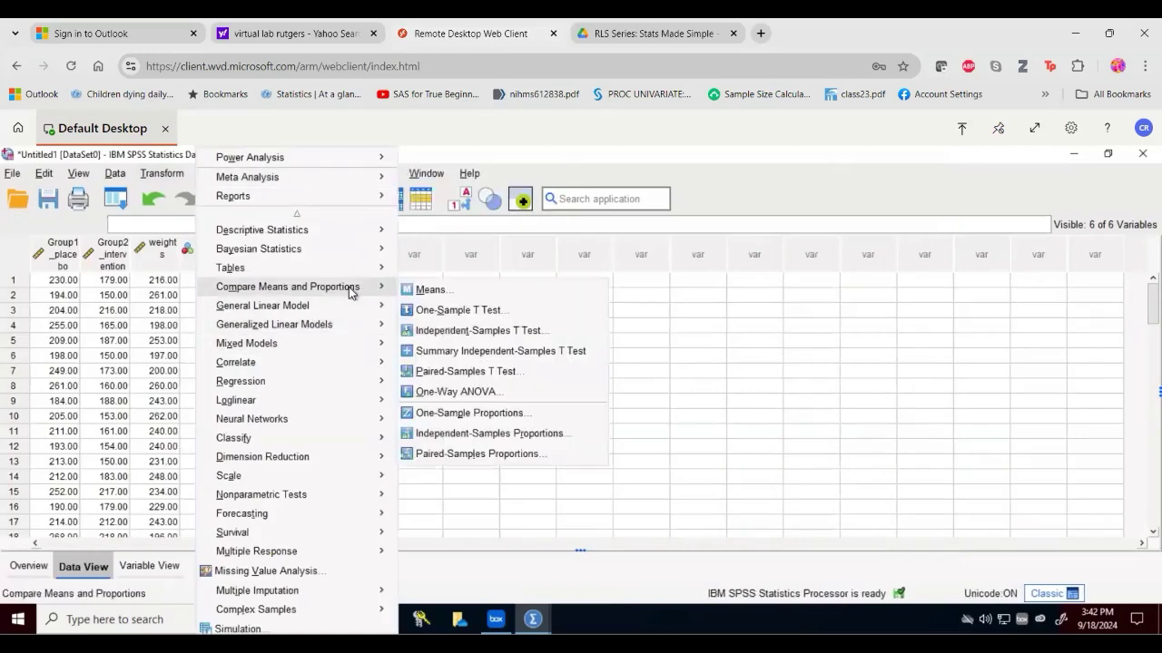
pyautogui.click(514, 332)
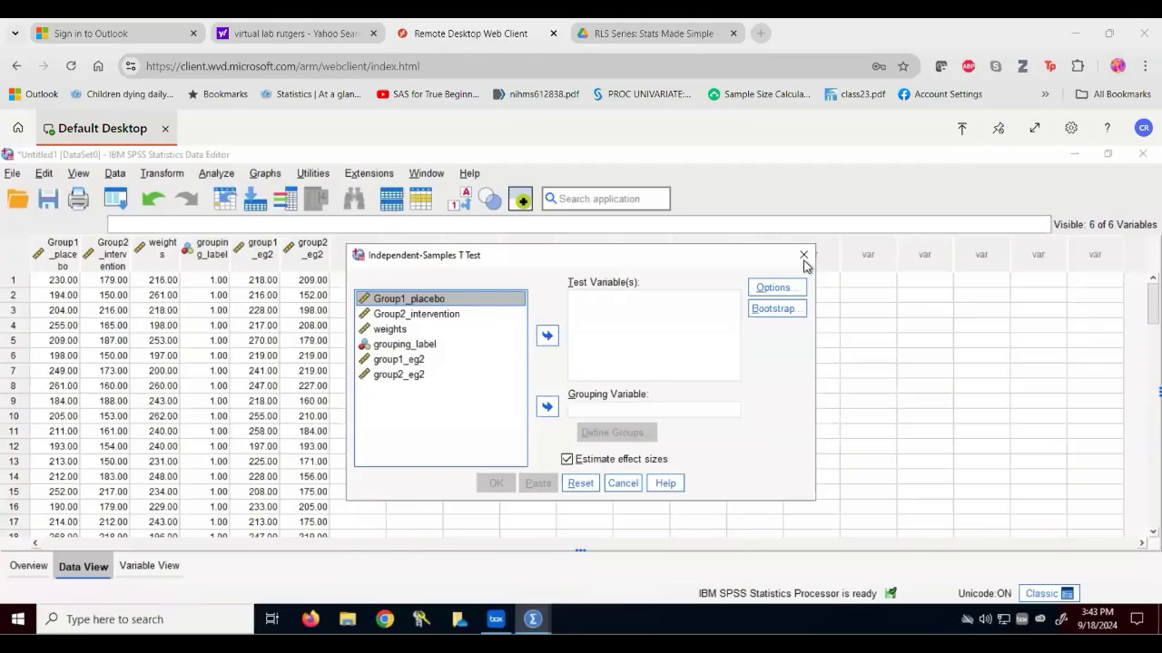
pyautogui.press('Escape')
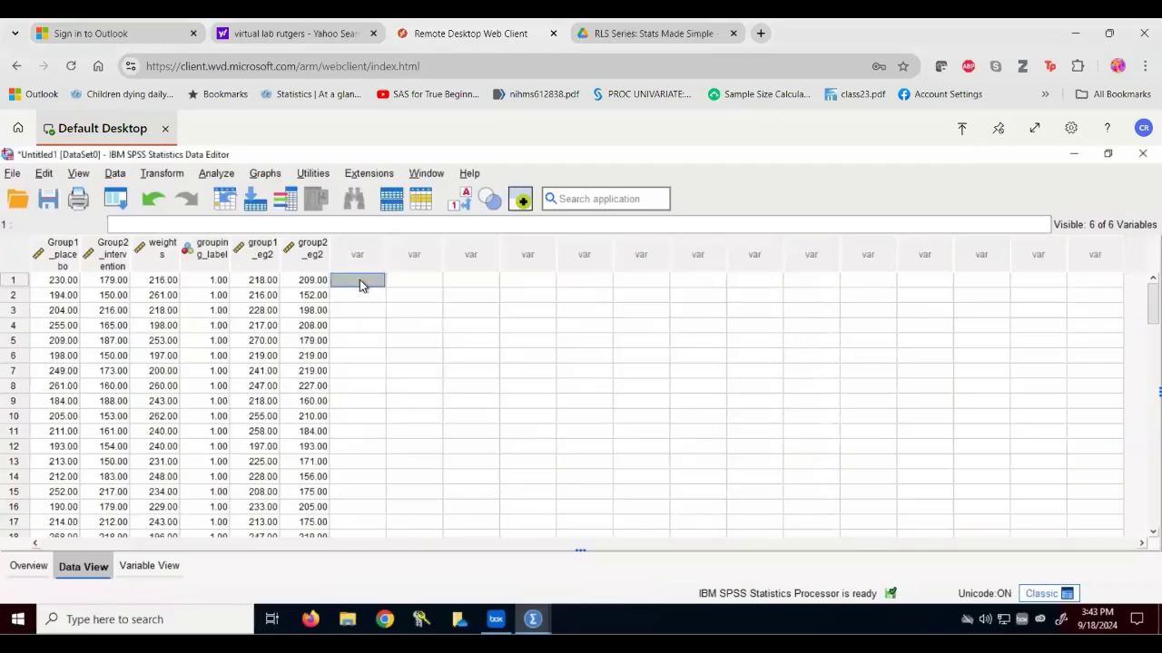
# - Paste the new weights and group codes and name them weights_2 and grouping_2
pyautogui.hotkey('ctrl', 'v')
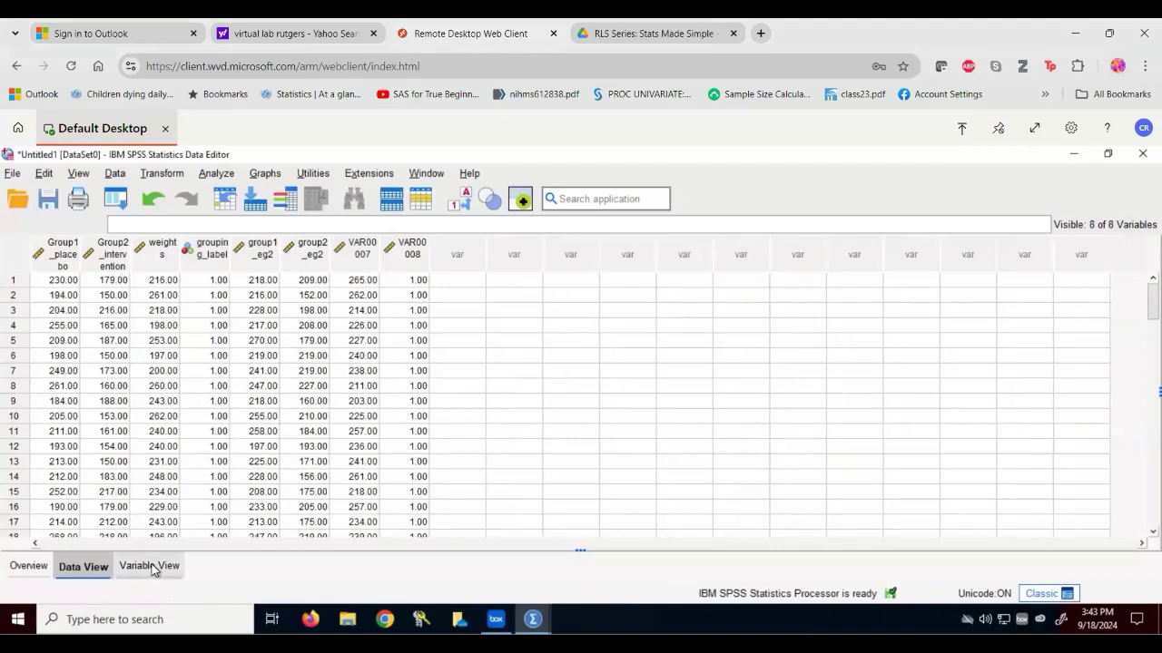
pyautogui.click(151, 566)
pyautogui.click(82, 327)
pyautogui.write('weigh')
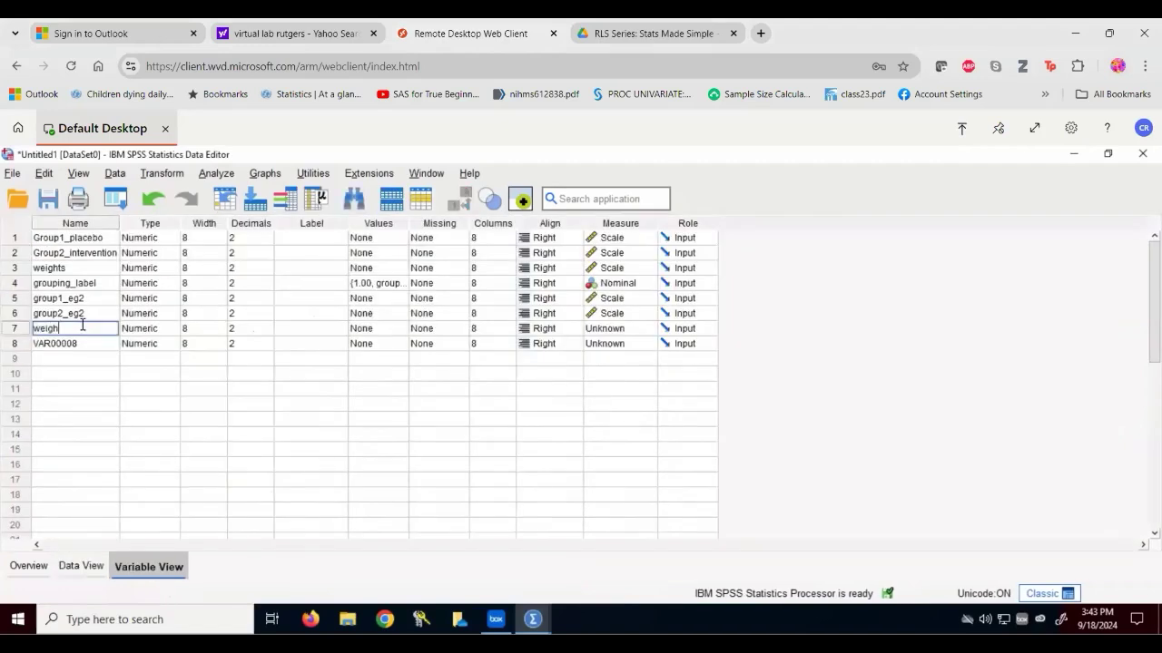
pyautogui.write('ts_2')
pyautogui.click(84, 340)
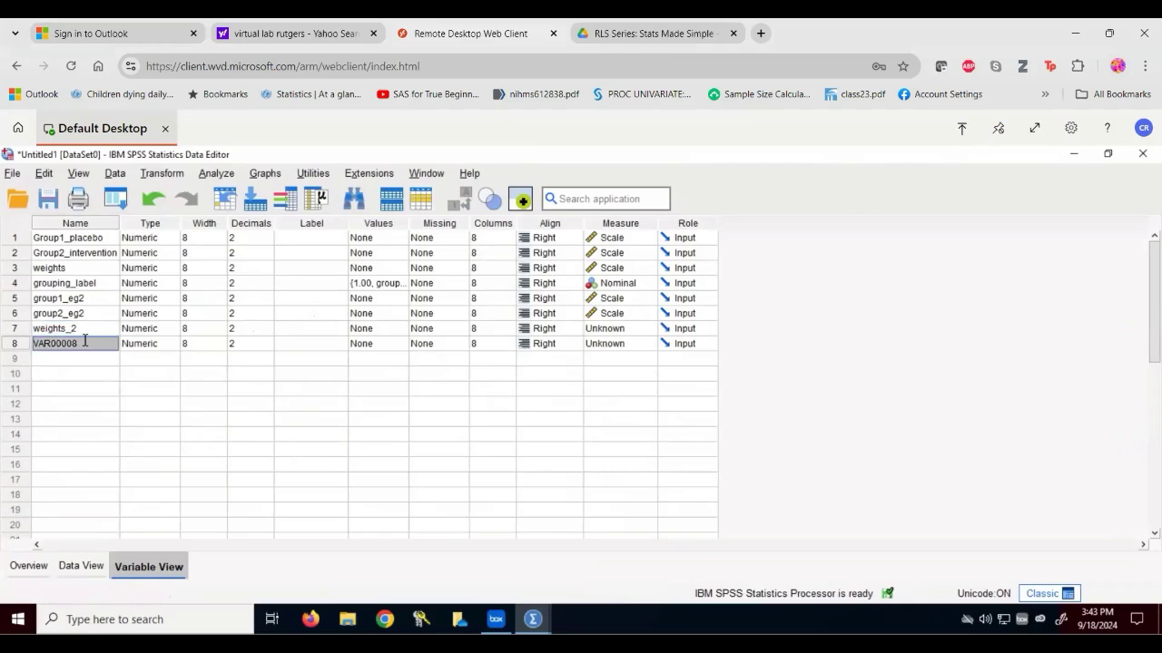
pyautogui.doubleClick(84, 340)
pyautogui.write('group')
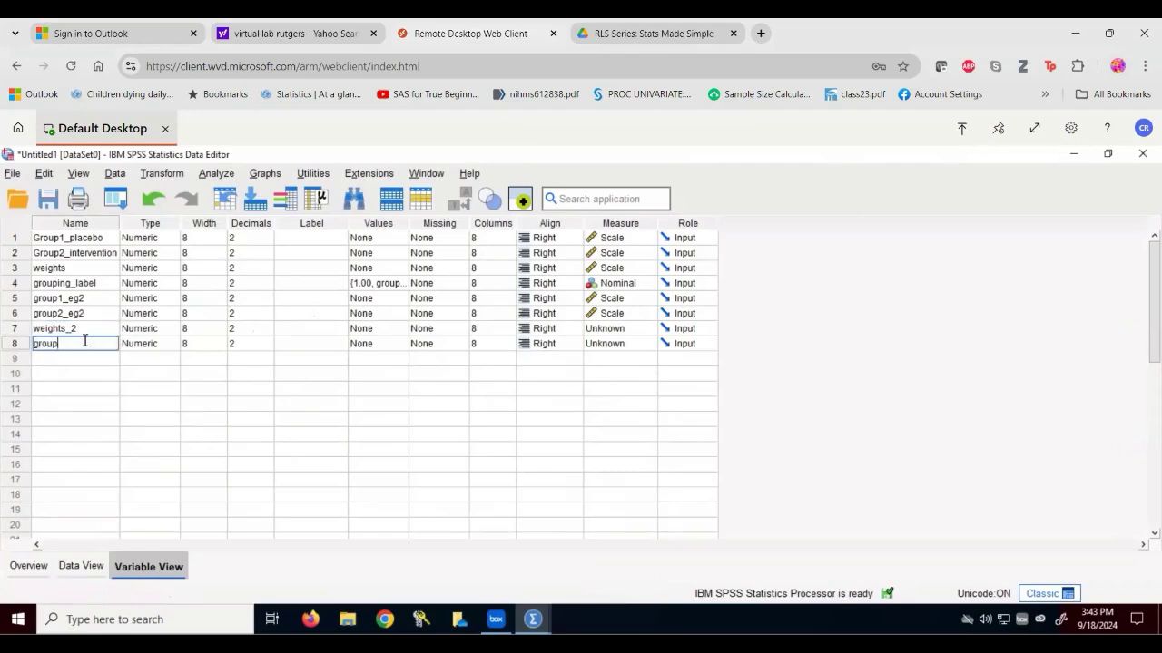
pyautogui.write('ing_2')
# - Set grouping_2's measurement level to Nominal
pyautogui.click(614, 332)
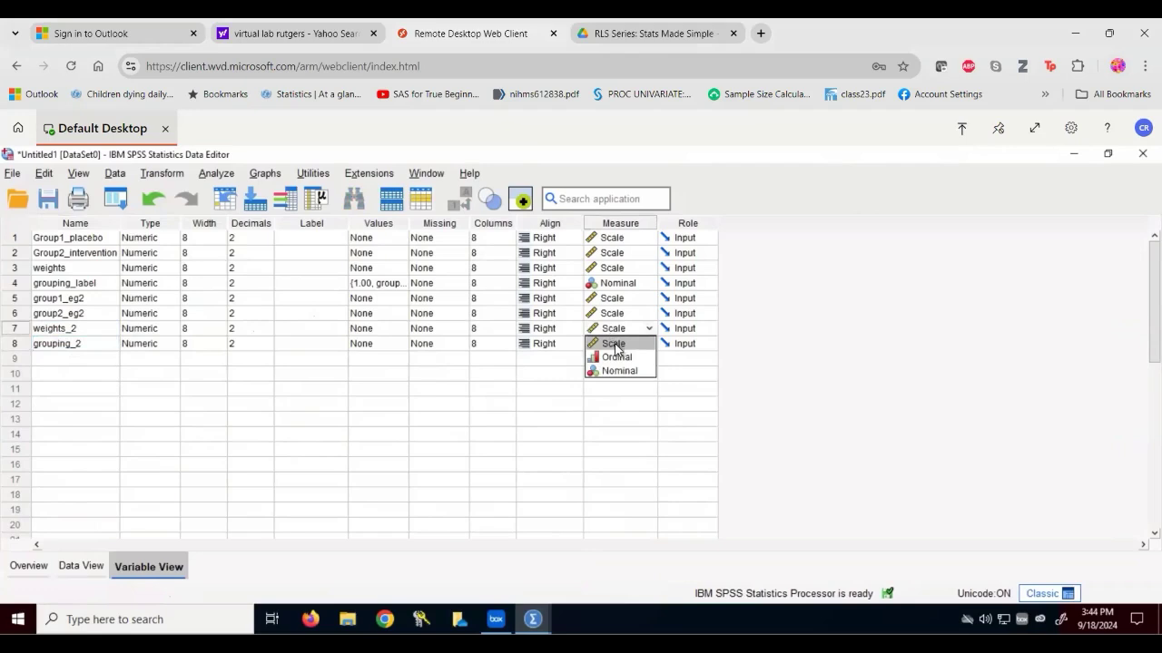
pyautogui.click(615, 344)
pyautogui.click(646, 345)
pyautogui.click(646, 345)
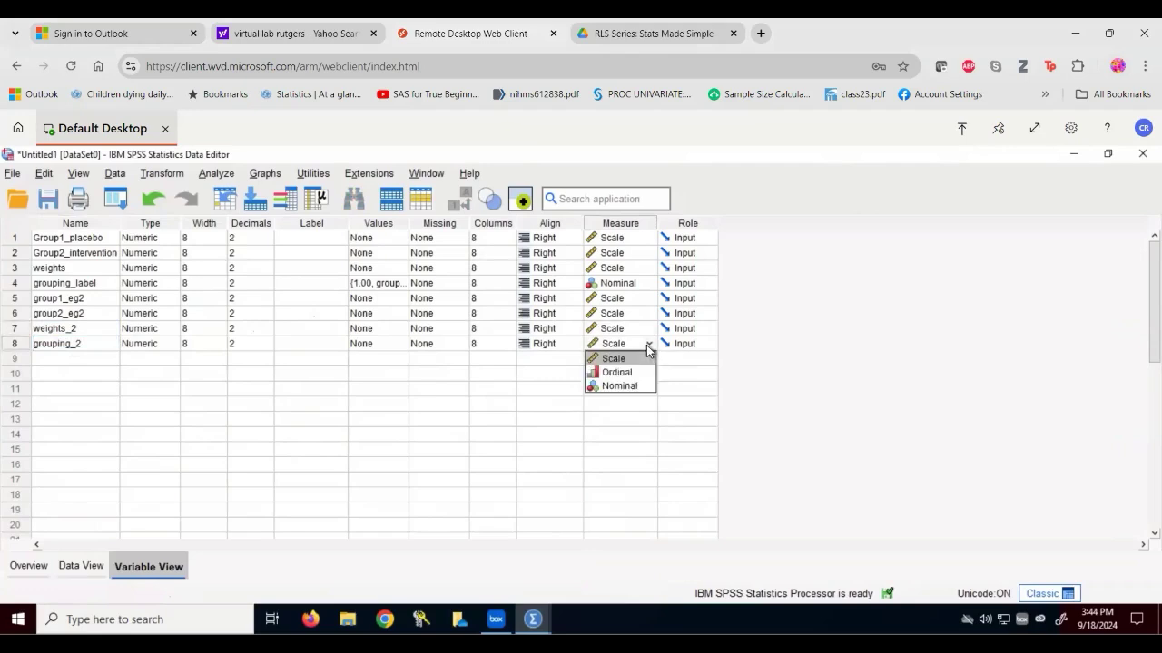
pyautogui.click(402, 345)
pyautogui.click(402, 345)
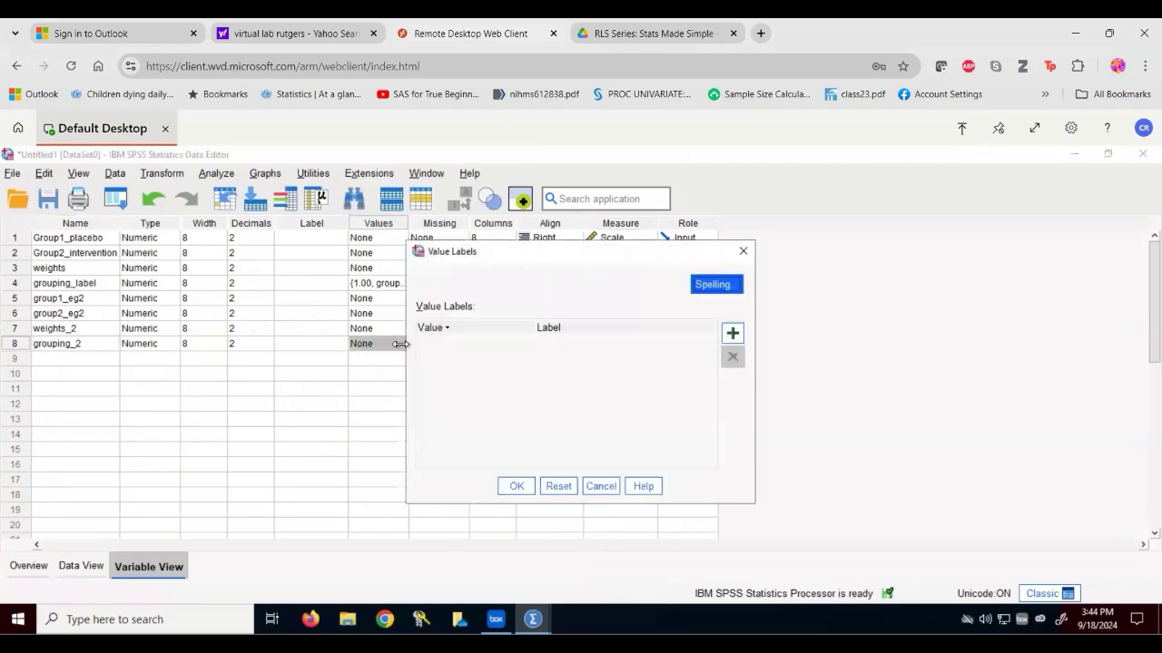
# - Give grouping_2 value labels 1 = placebo and 2 = intervention, then return to Data View
pyautogui.click(731, 335)
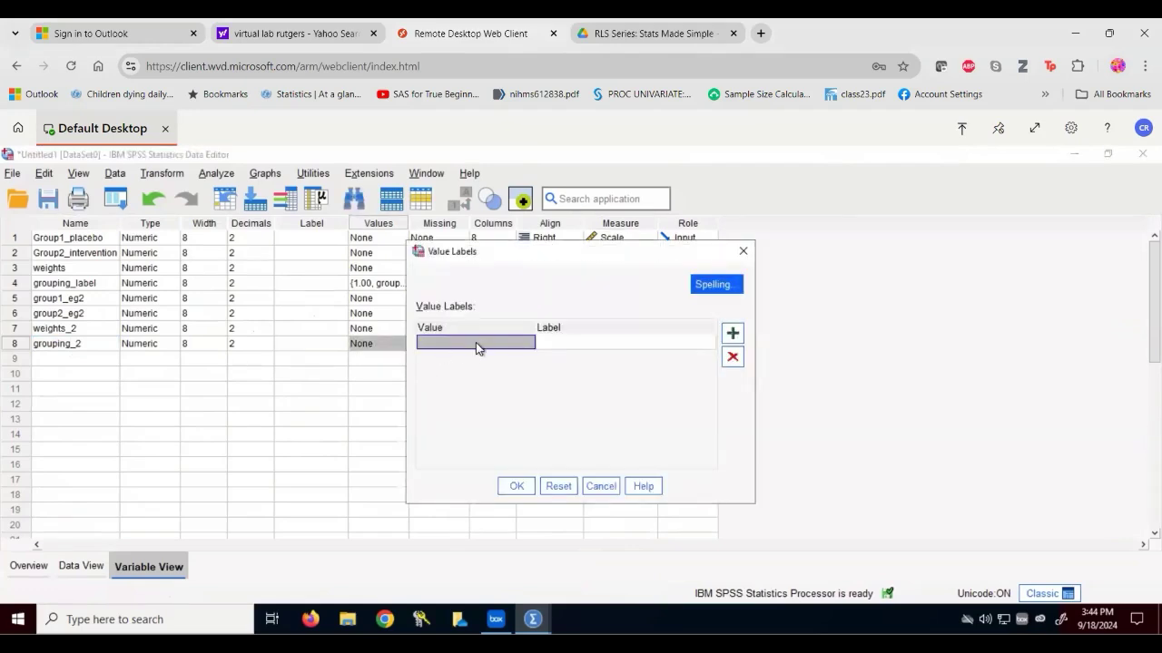
pyautogui.click(476, 342)
pyautogui.write('1')
pyautogui.click(585, 345)
pyautogui.write('placebo')
pyautogui.click(732, 333)
pyautogui.click(469, 357)
pyautogui.write('2')
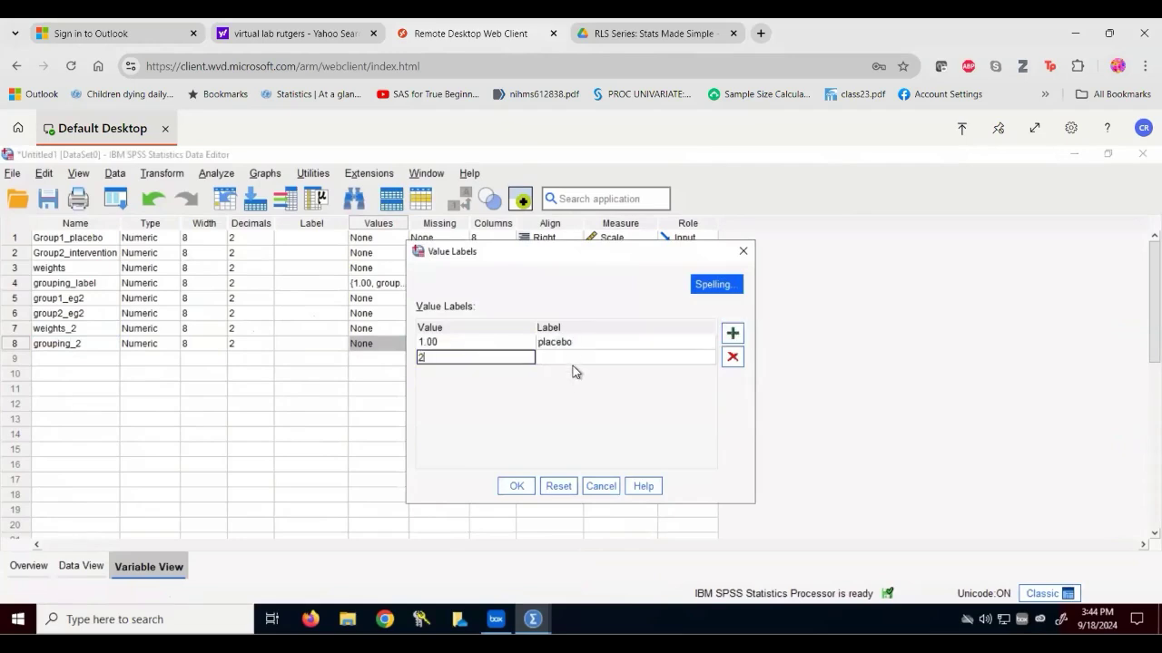
pyautogui.click(573, 360)
pyautogui.write('intervention')
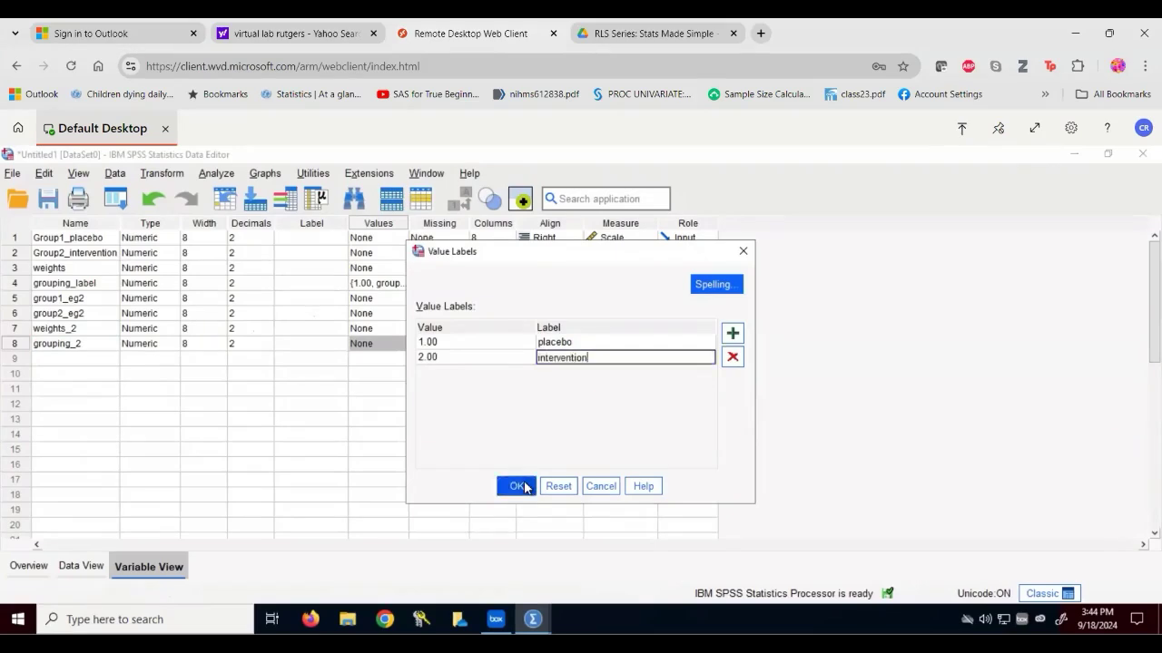
pyautogui.click(516, 486)
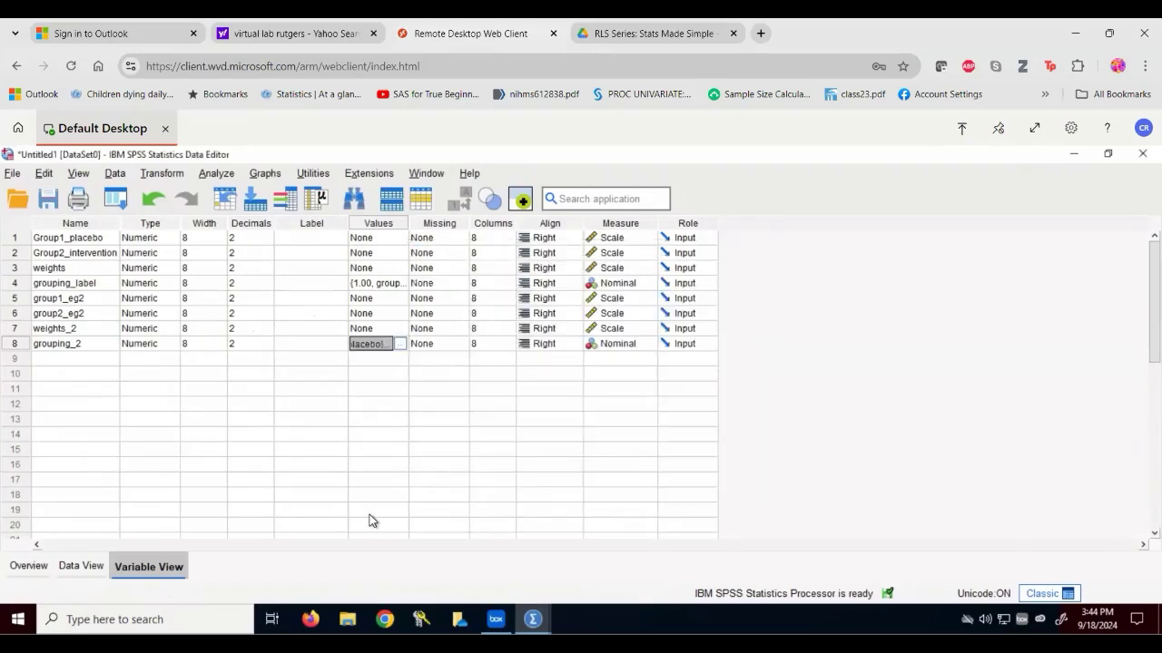
pyautogui.click(98, 564)
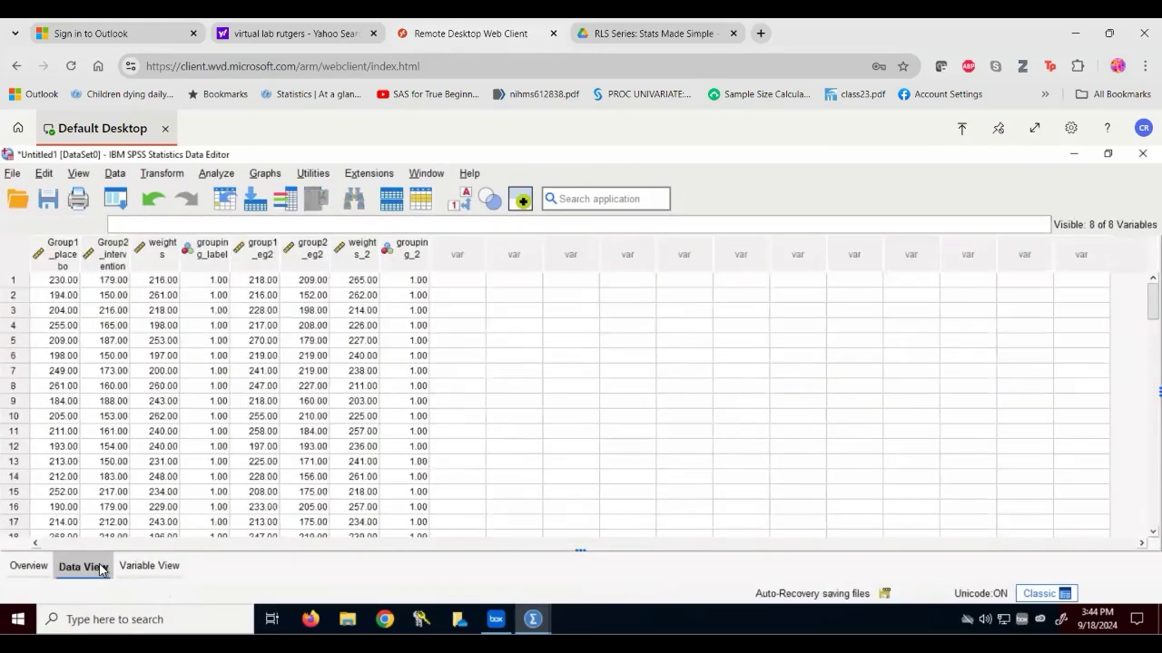
# - Run an independent-samples t-test of weights_2 by grouping_2, defining groups 1 and 2
pyautogui.click(226, 173)
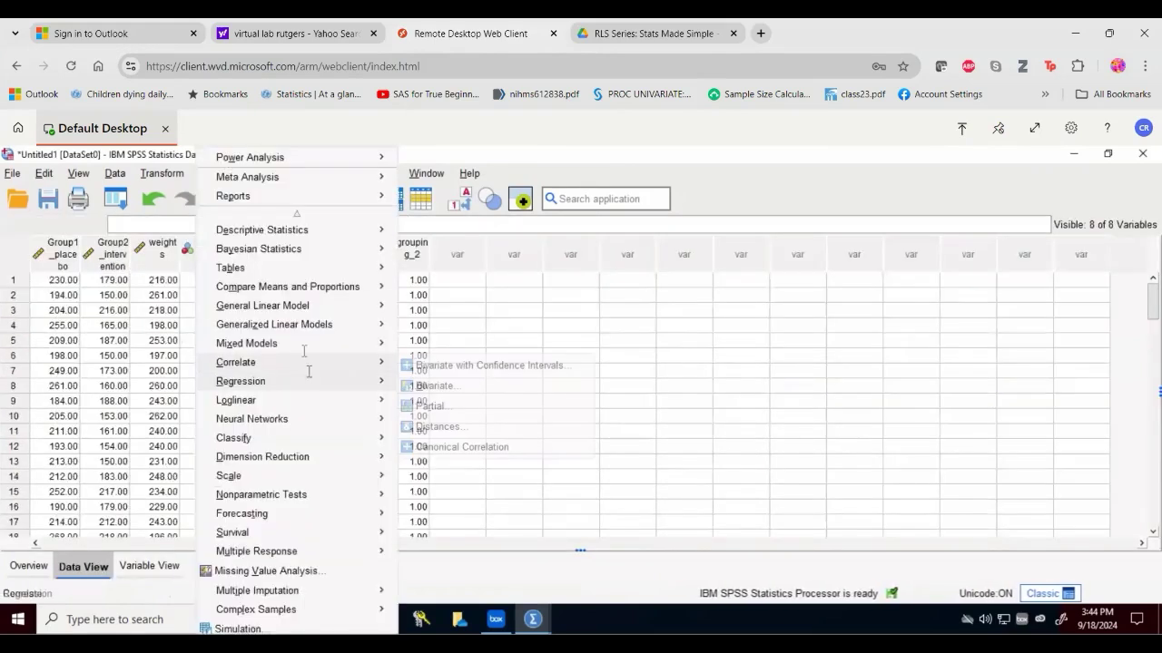
pyautogui.moveTo(340, 285)
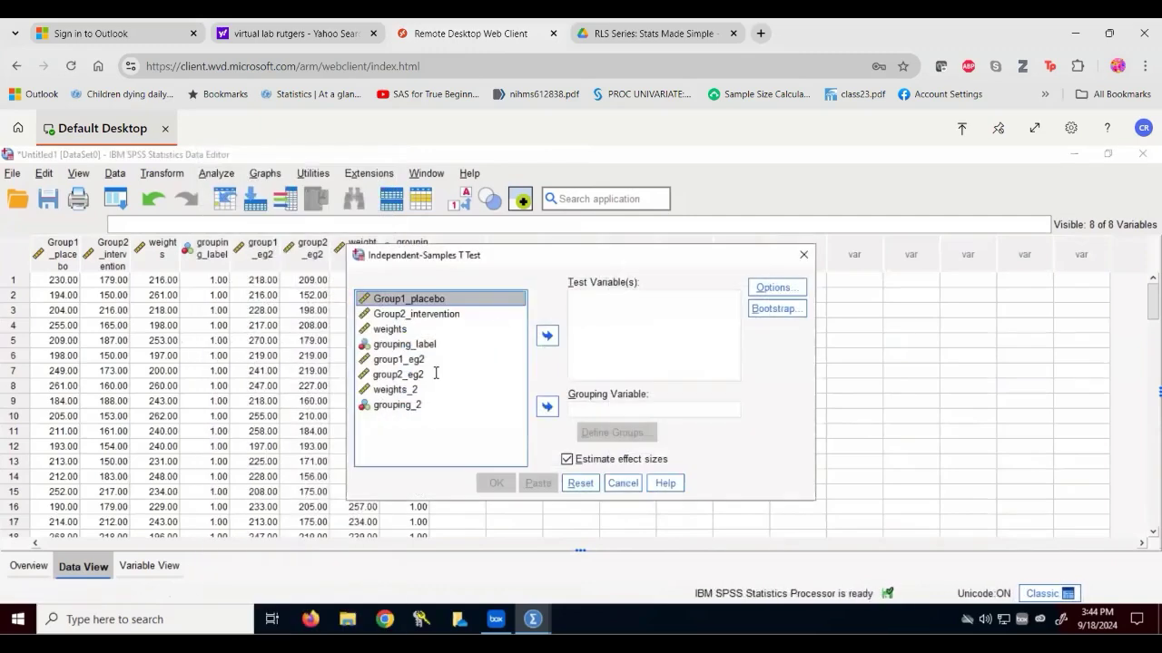
pyautogui.click(412, 389)
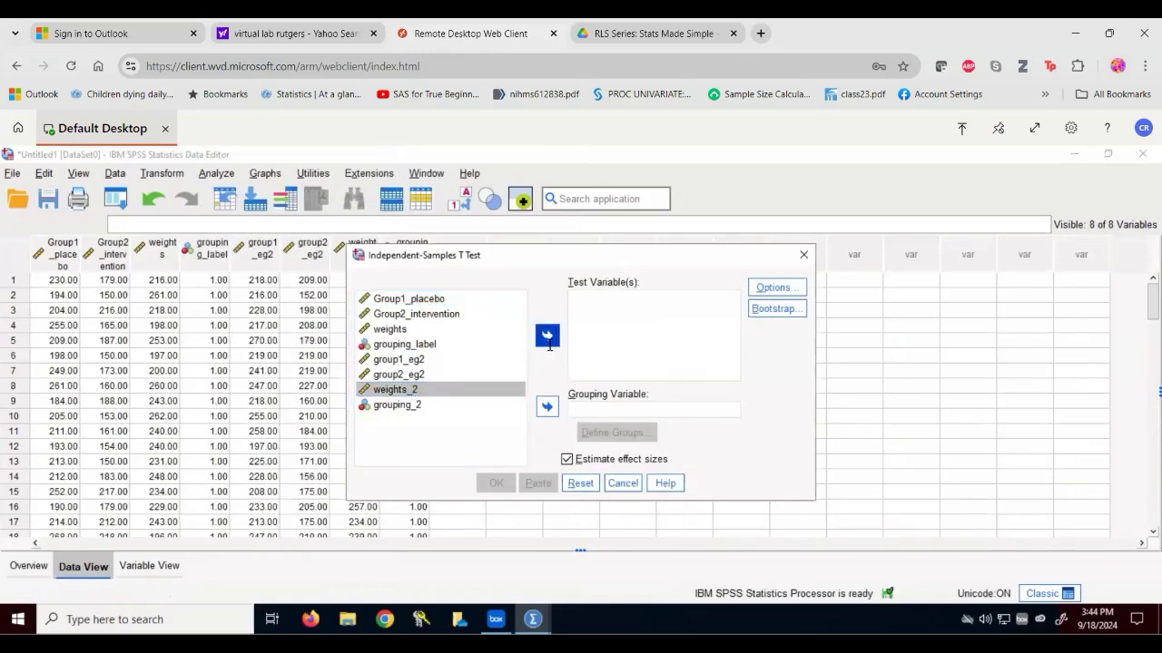
pyautogui.doubleClick(424, 391)
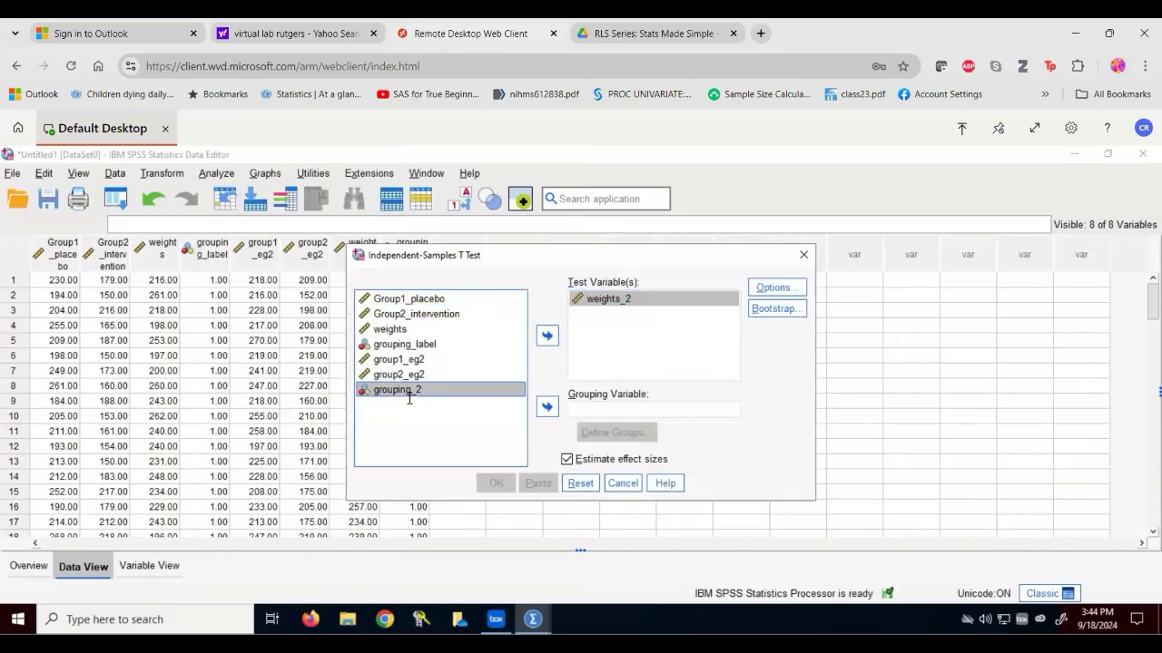
pyautogui.click(547, 406)
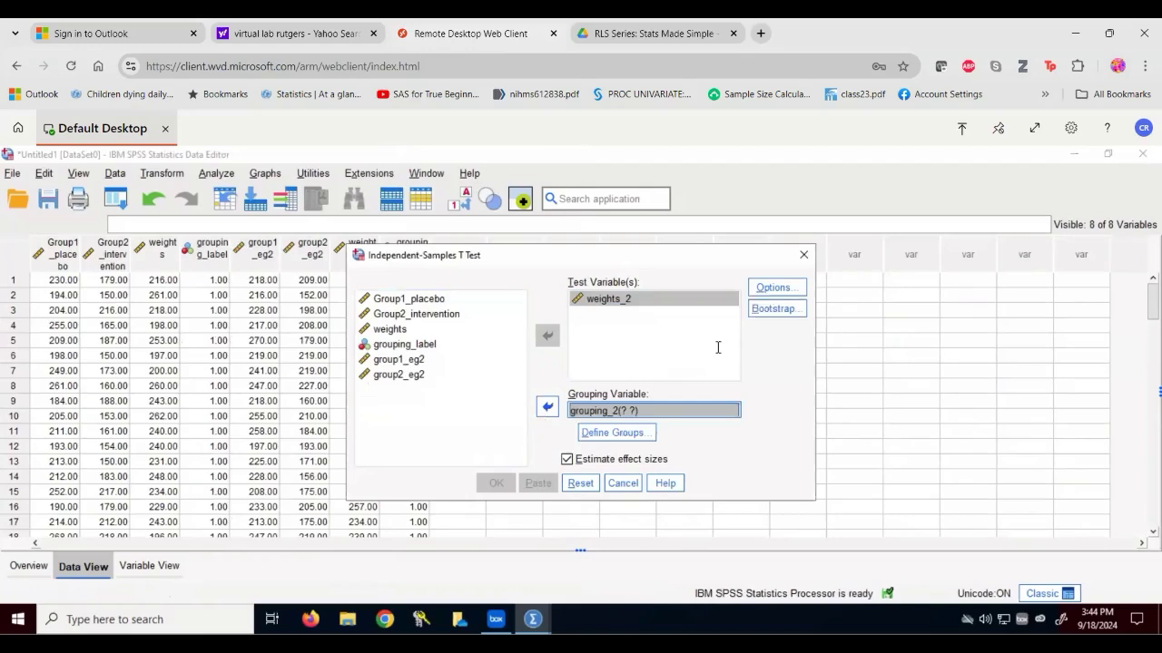
pyautogui.click(616, 433)
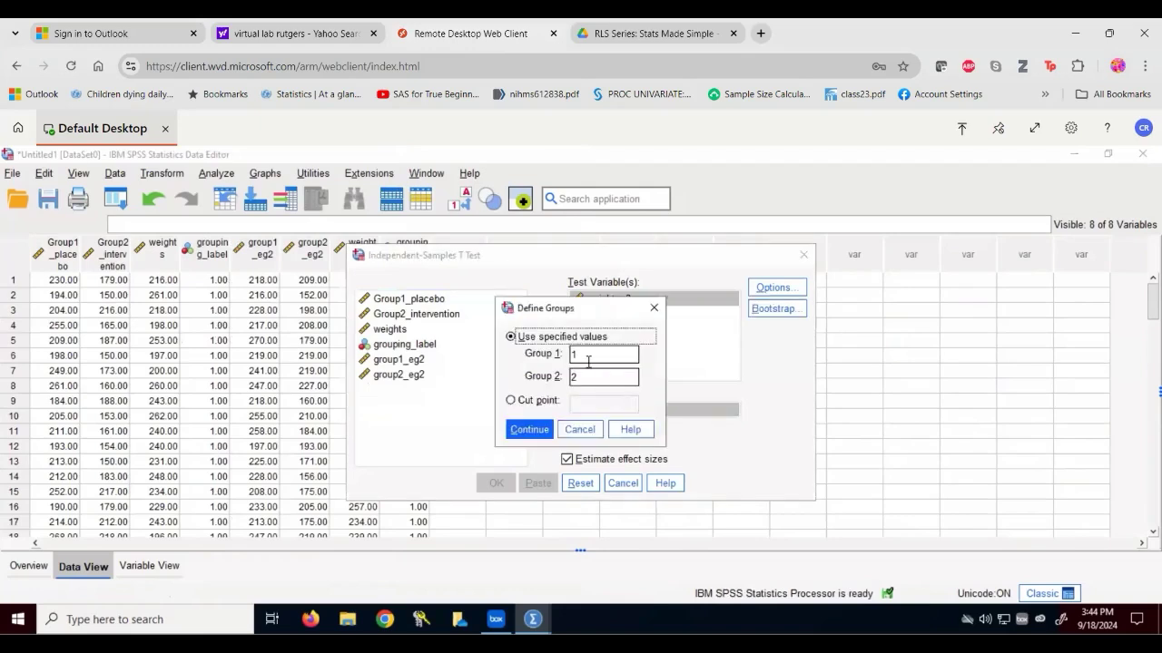
pyautogui.click(544, 430)
pyautogui.click(792, 288)
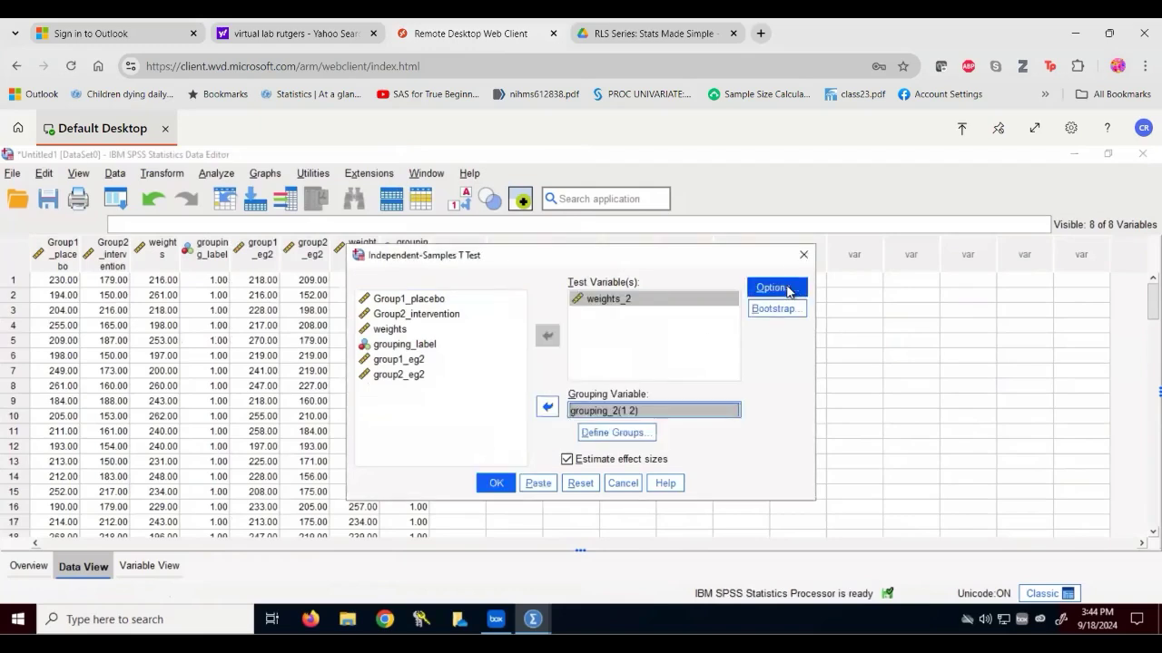
pyautogui.click(670, 310)
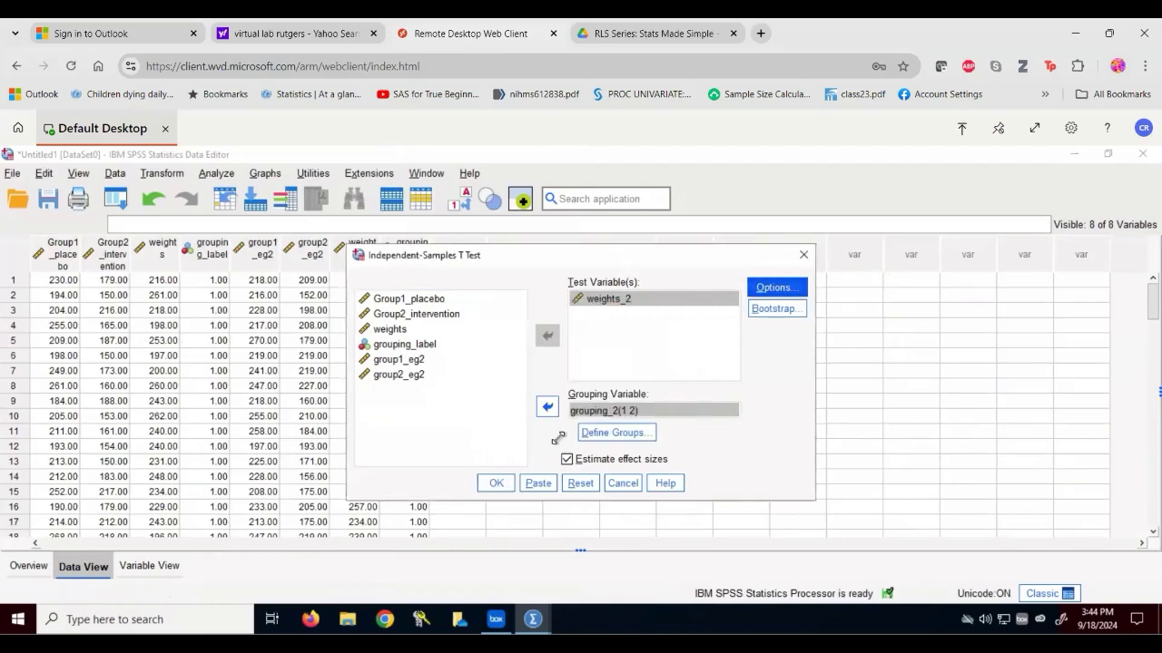
pyautogui.click(498, 484)
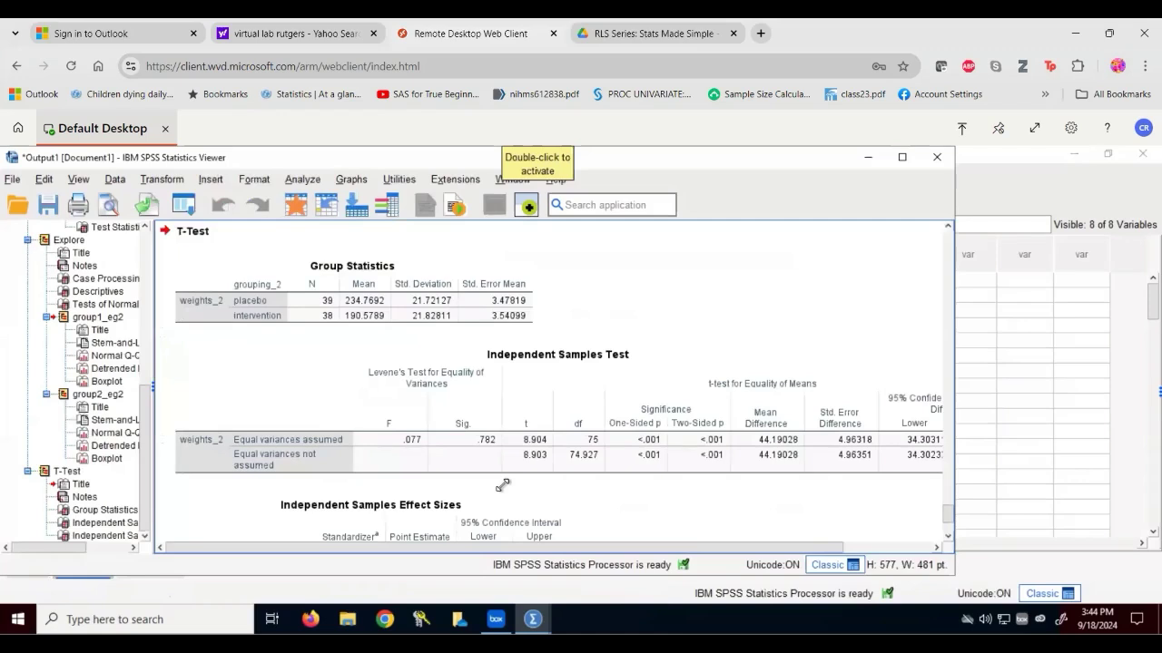
# - Inspect Group Statistics and the t-test table, including the 95% CI from 34.30311 to 54.07745
pyautogui.click(327, 284)
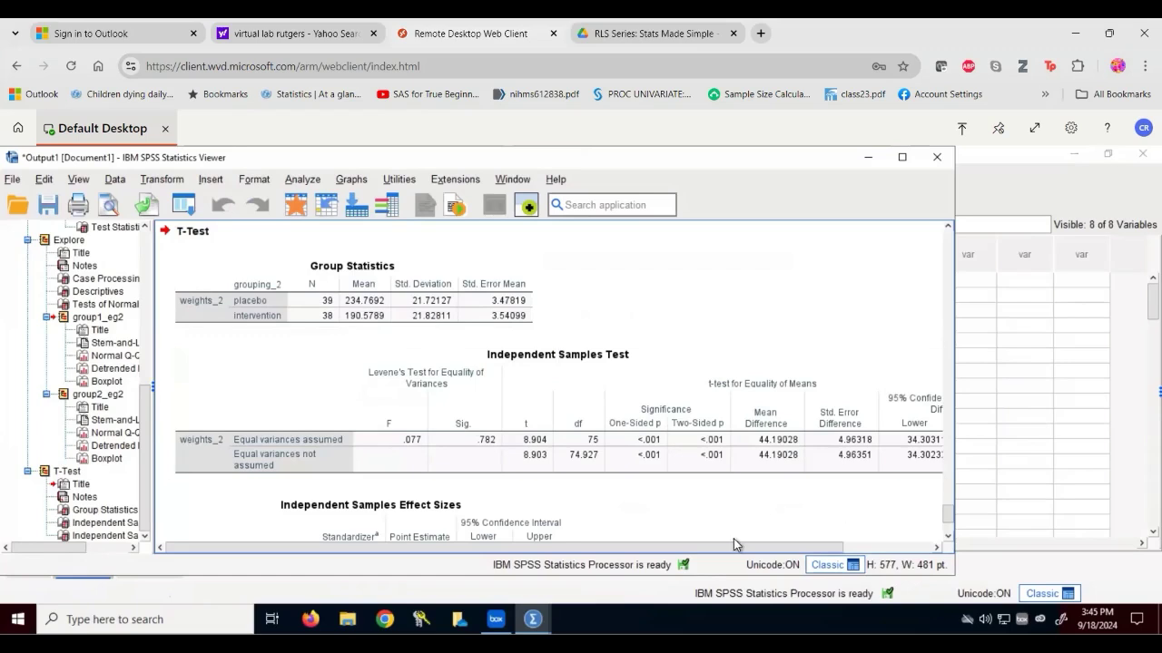
pyautogui.moveTo(722, 563); pyautogui.dragTo(833, 556)
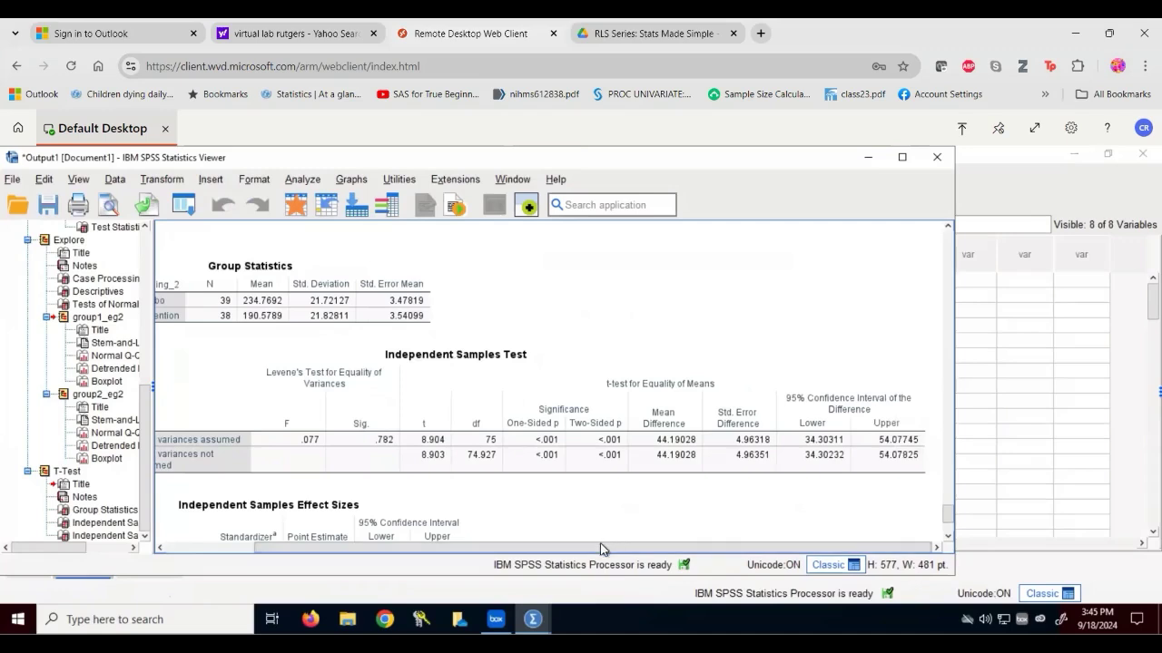
pyautogui.moveTo(500, 551); pyautogui.dragTo(542, 569)
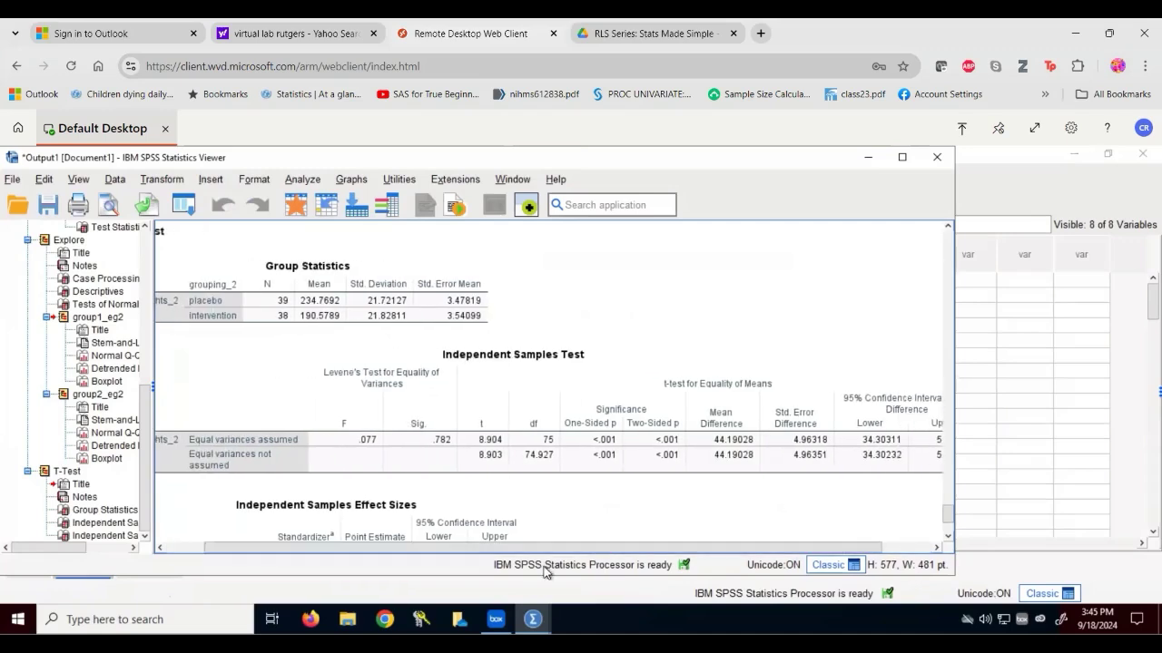